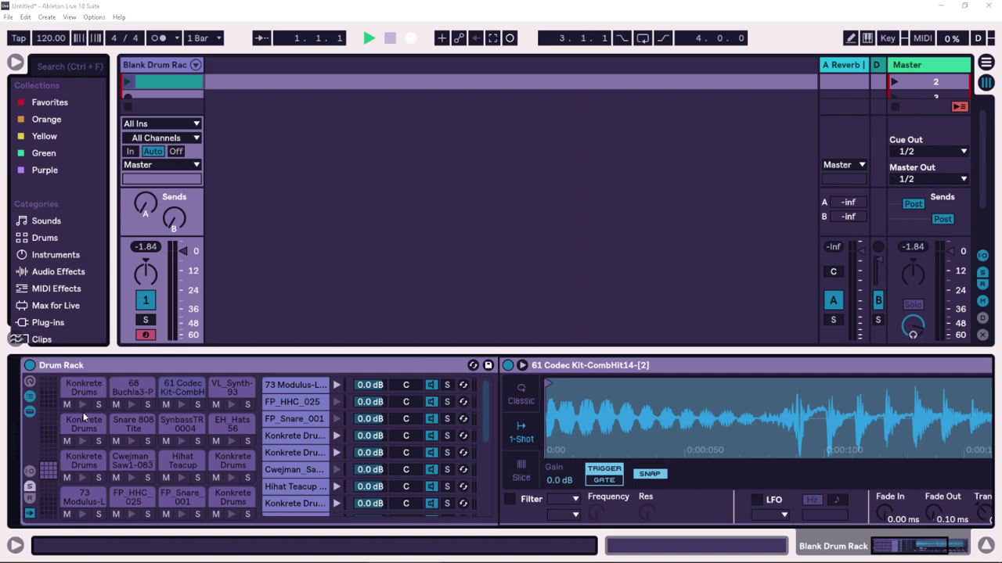
# Audition the Drum Rack's sounds by playing its pads and previewing a chain in the chain list.
pyautogui.press('a')
pyautogui.press('d')
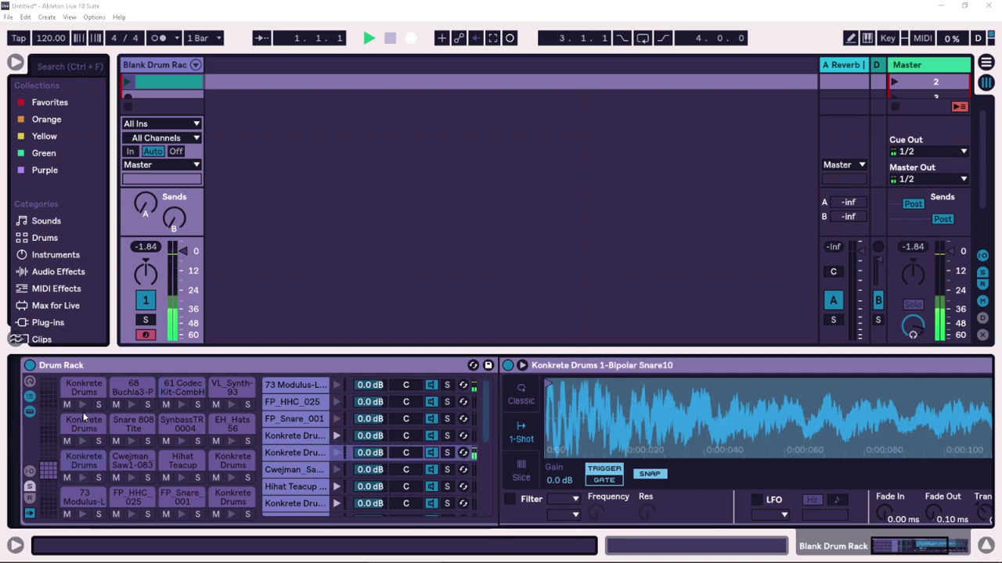
pyautogui.press('f')
pyautogui.press('g')
pyautogui.press('h')
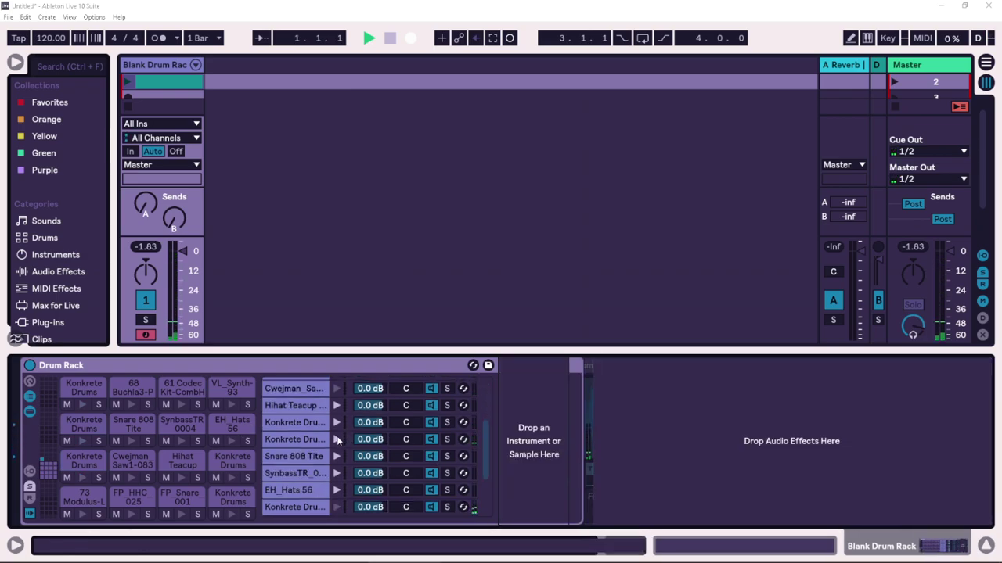
pyautogui.click(336, 439)
pyautogui.press('d')
pyautogui.press('a')
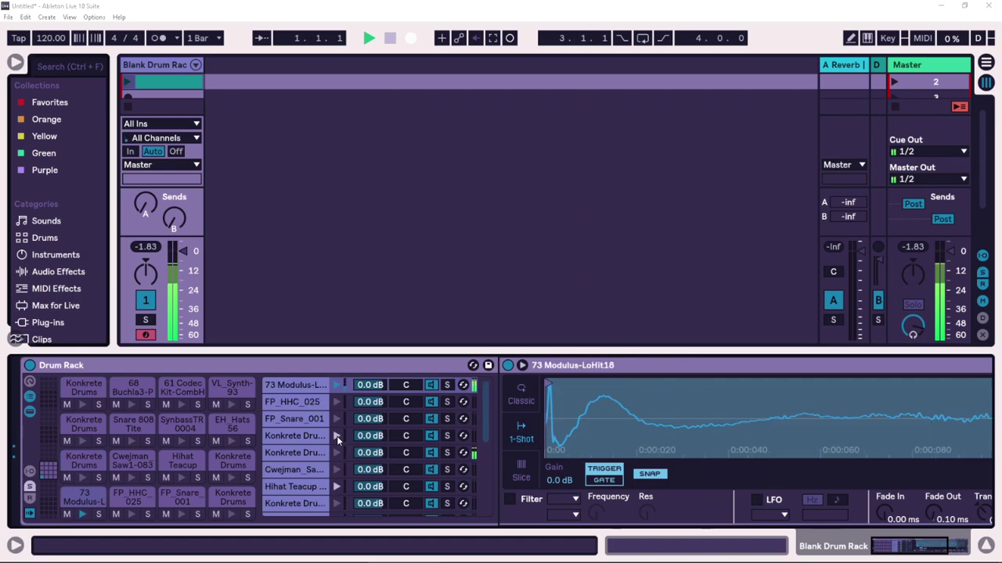
pyautogui.press('s')
pyautogui.press('j')
pyautogui.press('h')
pyautogui.press('o')
pyautogui.press('l')
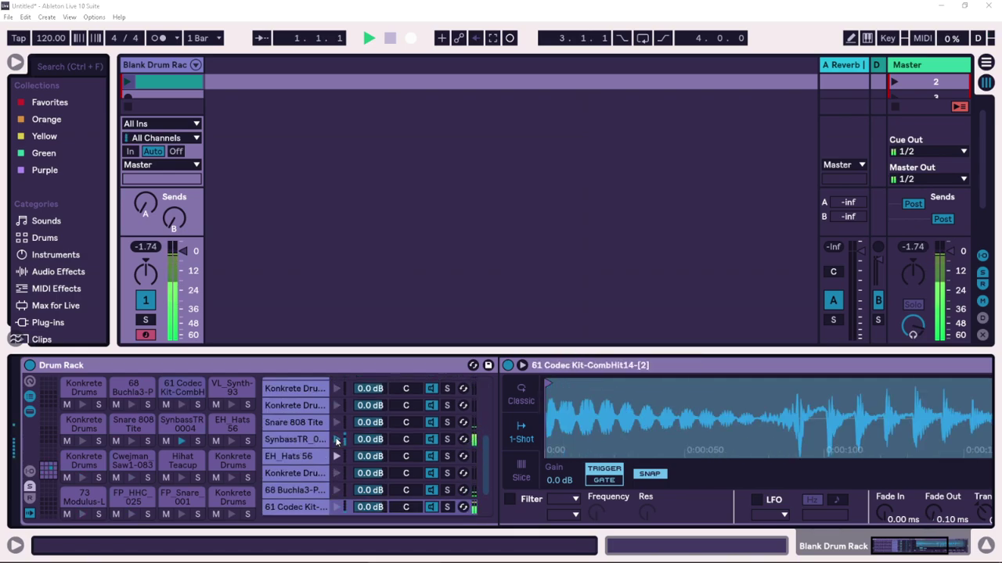
pyautogui.press('u')
pyautogui.press('t')
pyautogui.press('u')
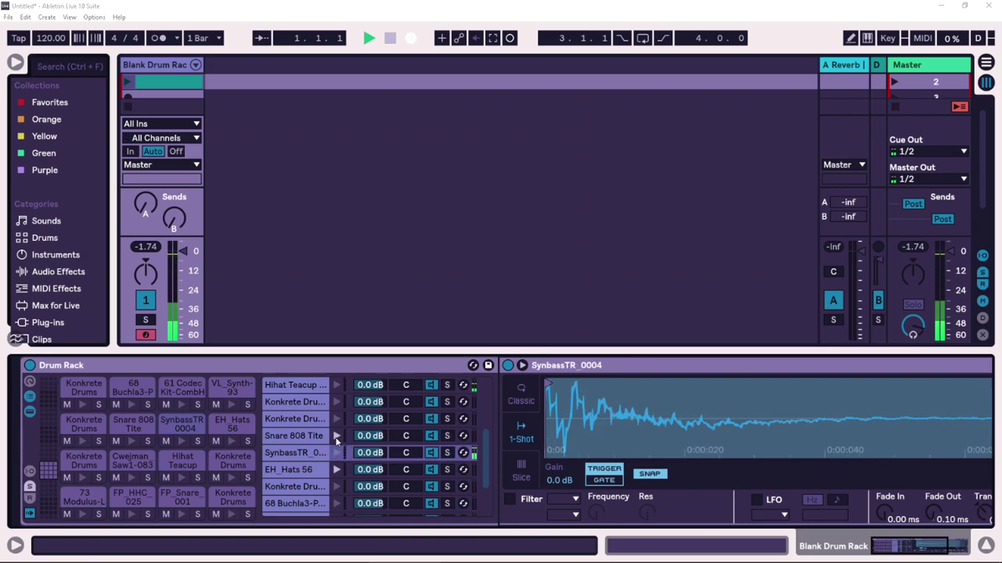
pyautogui.press('s')
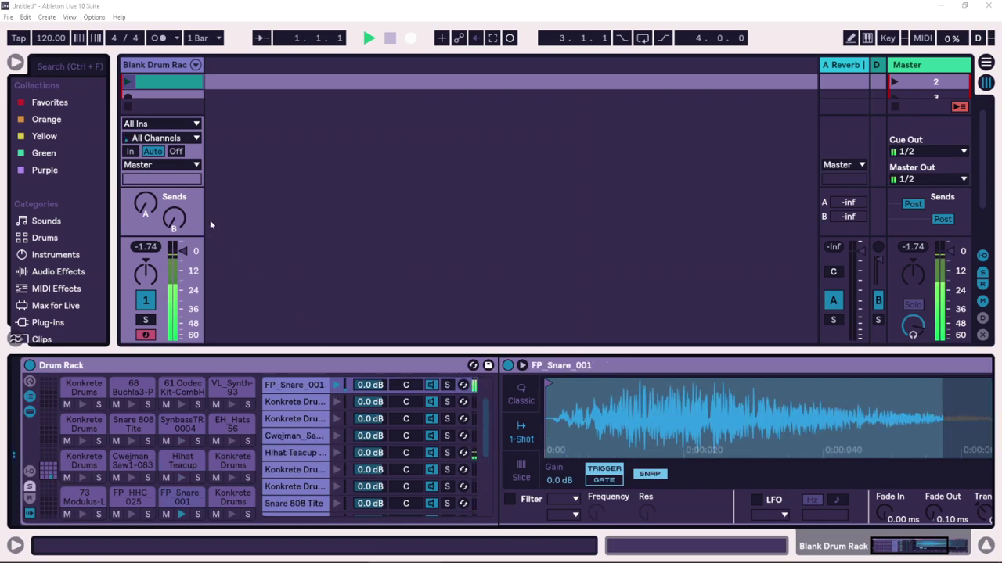
# Lower the project tempo to 54.00 BPM.
pyautogui.moveTo(50, 38); pyautogui.dragTo(59, 215)
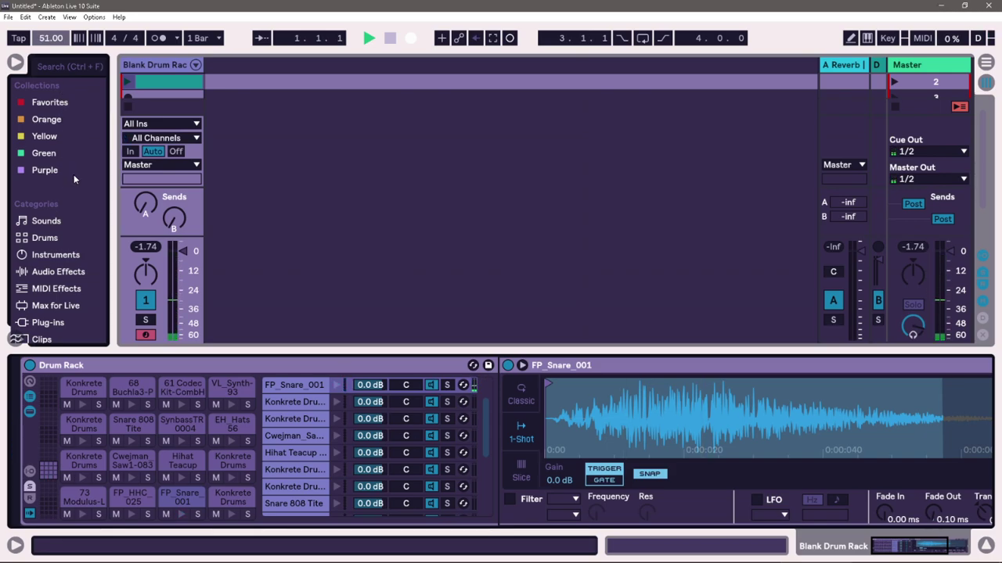
pyautogui.moveTo(76, 165); pyautogui.dragTo(78, 168)
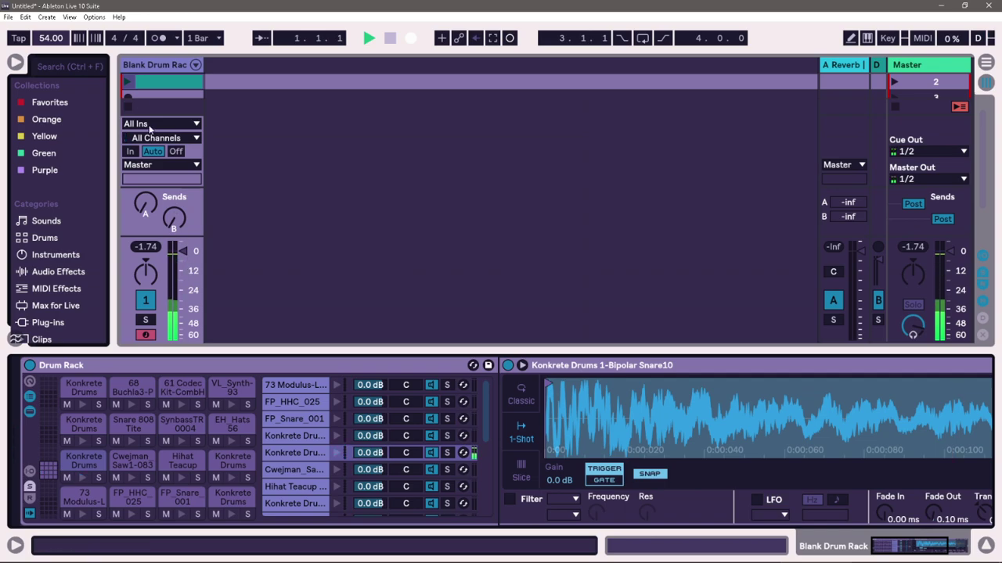
# Unfold the Blank Drum Rack track's chains in the mixer and lower the Konkrete Drums chain on E1 to about -10.8 dB.
pyautogui.click(196, 65)
pyautogui.click(433, 165)
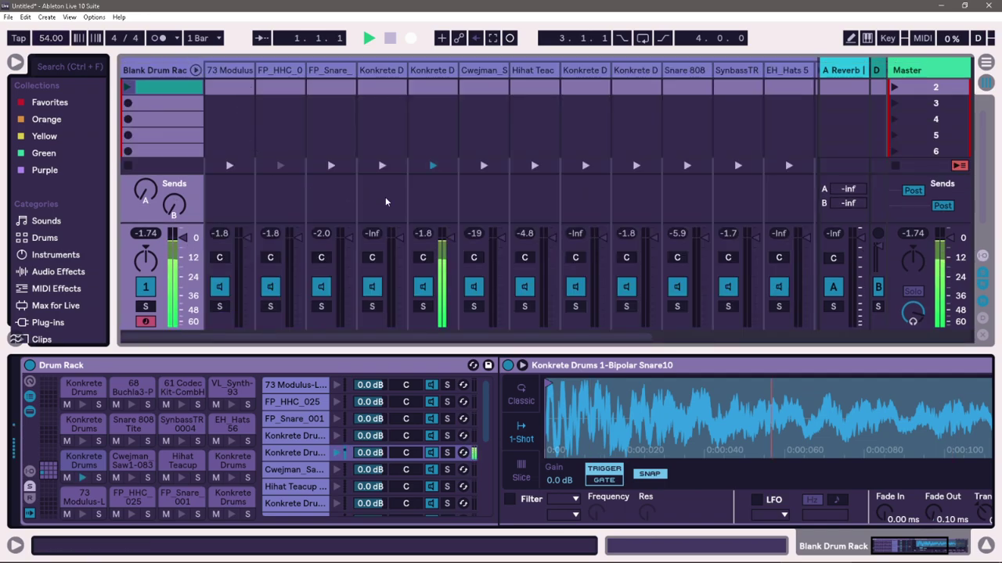
pyautogui.moveTo(449, 237); pyautogui.dragTo(451, 259)
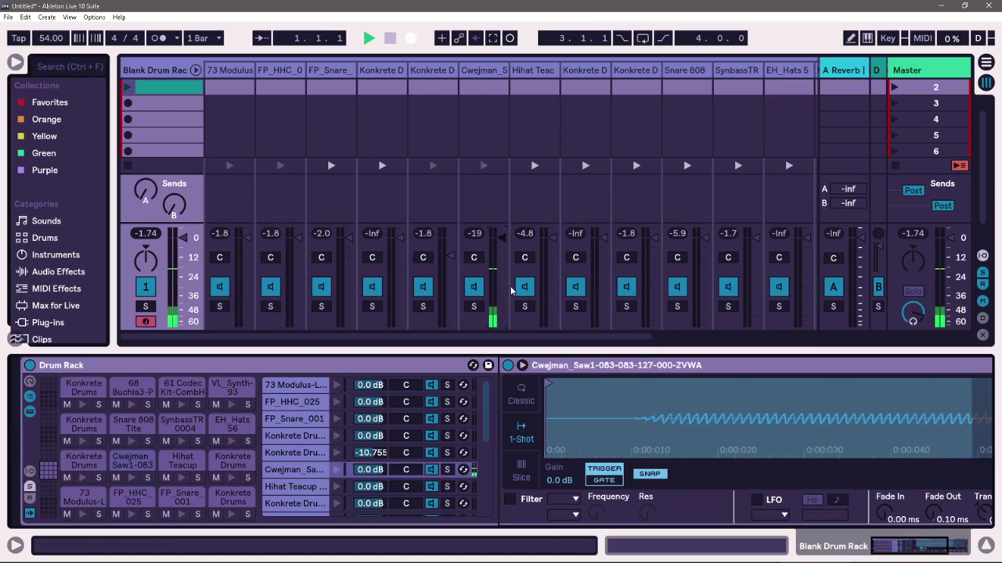
# Widen the Cwejman_Saw1 chain's mixer strip and the browser, and list the audio effects.
pyautogui.moveTo(512, 69); pyautogui.dragTo(541, 70)
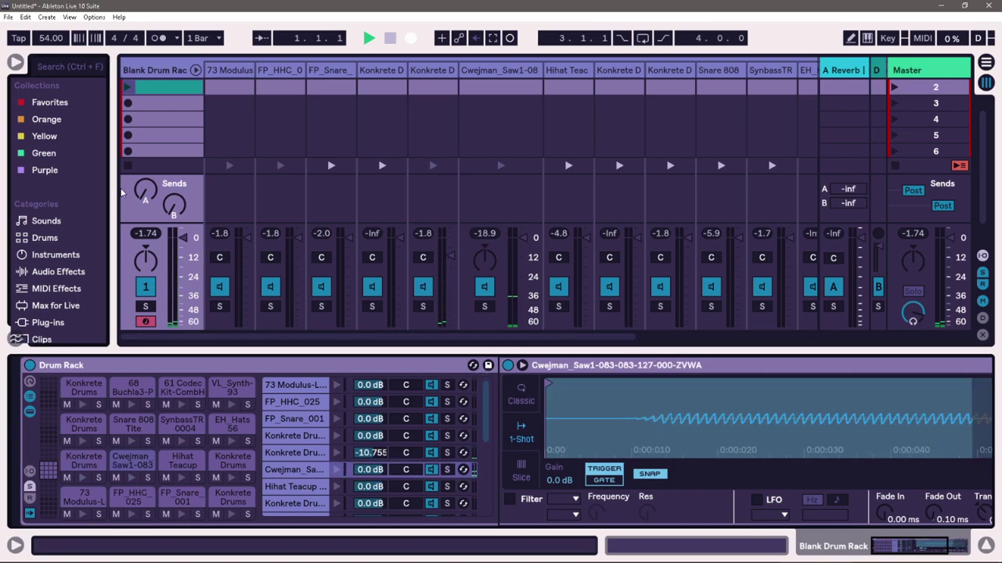
pyautogui.moveTo(115, 193); pyautogui.dragTo(343, 187)
pyautogui.click(65, 272)
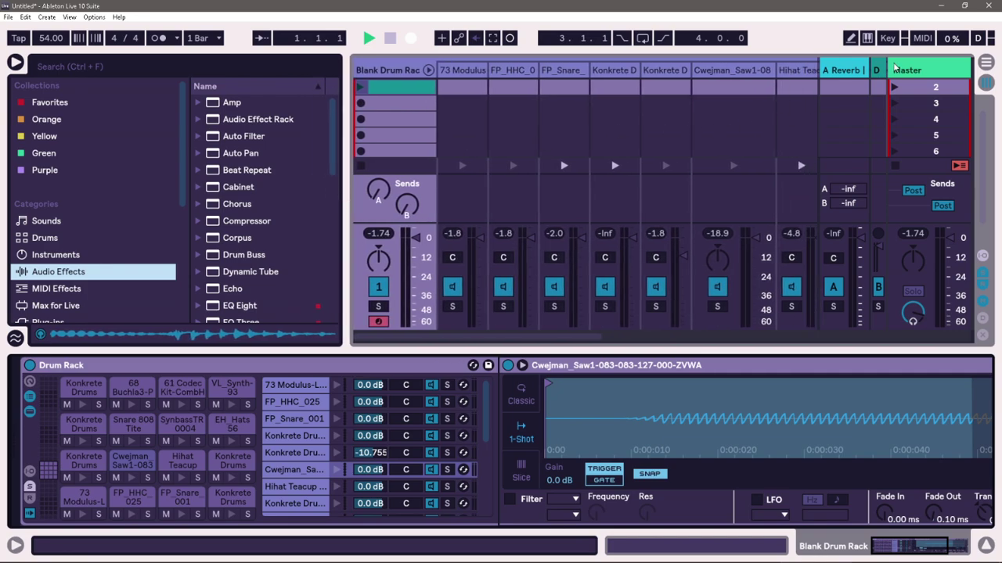
# Examine the effects on the Master track and the A Reverb return, and look through the available audio effects.
pyautogui.click(943, 70)
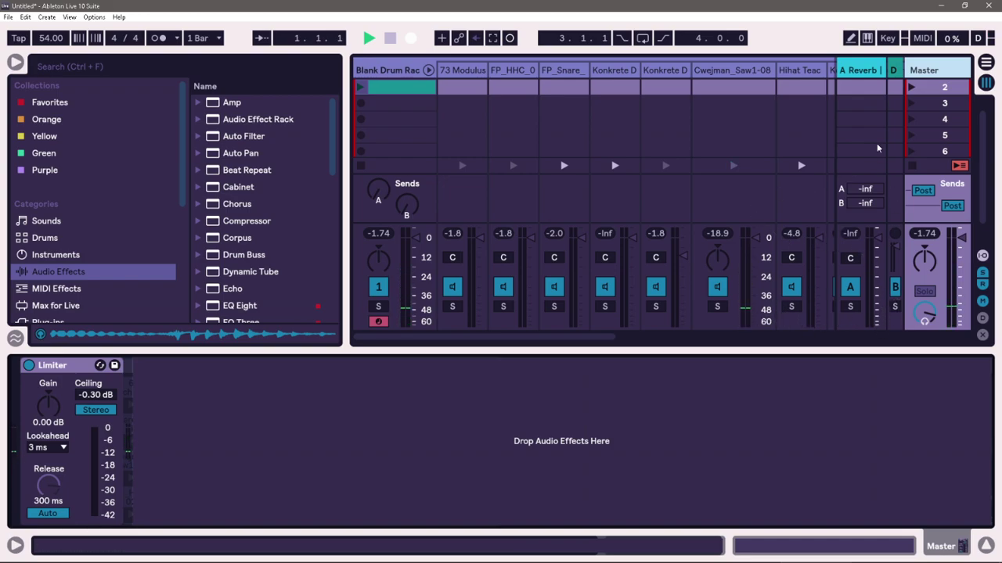
pyautogui.click(864, 93)
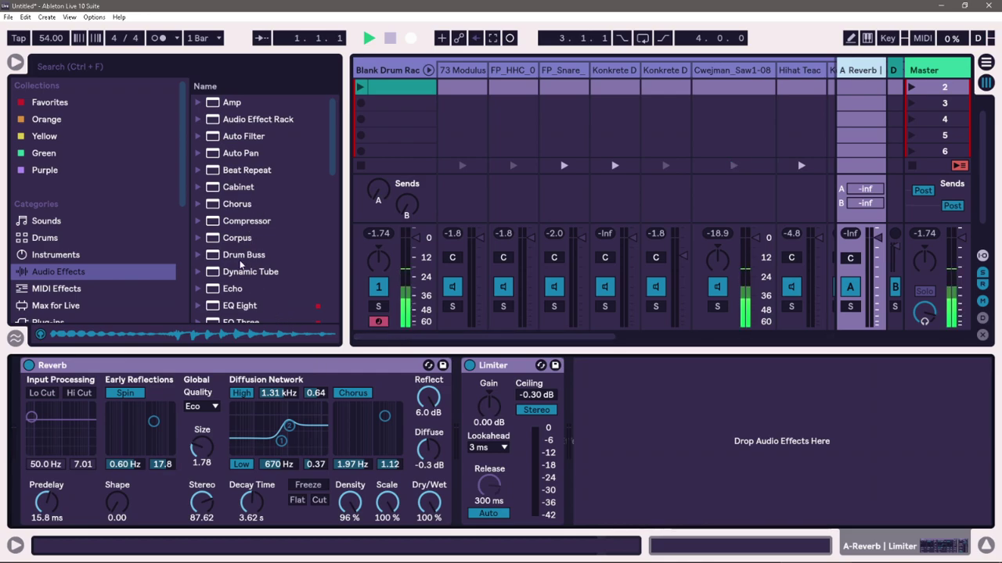
pyautogui.scroll(-2, 250, 273)
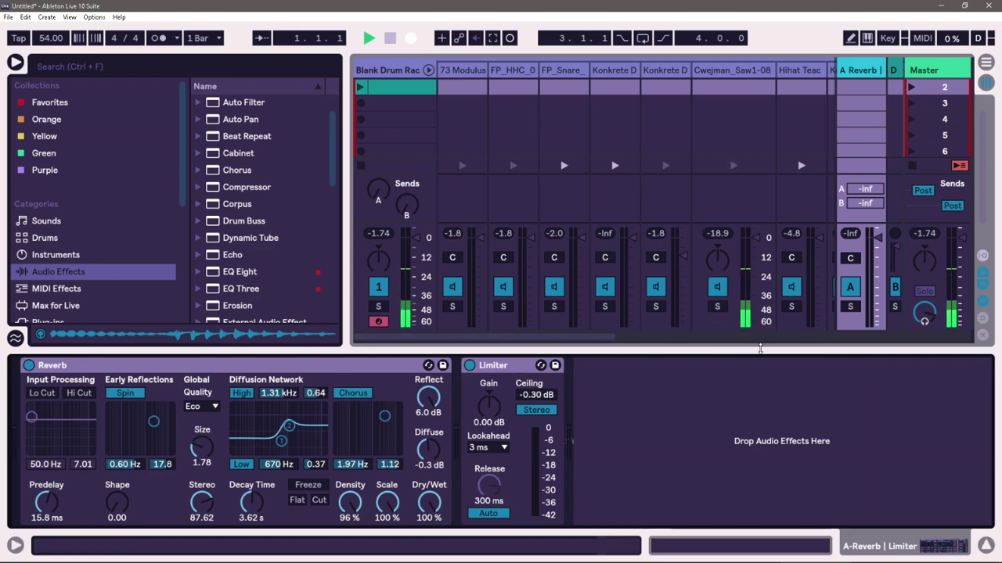
# Select the Cwejman_Saw1 chain and expand its sampler into the large sample view with a taller waveform area.
pyautogui.click(735, 76)
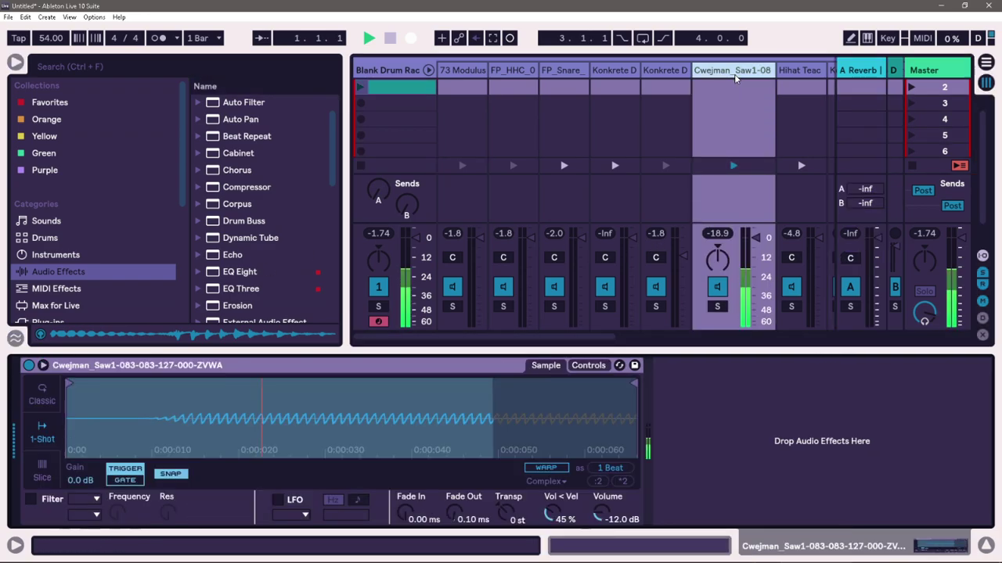
pyautogui.click(619, 365)
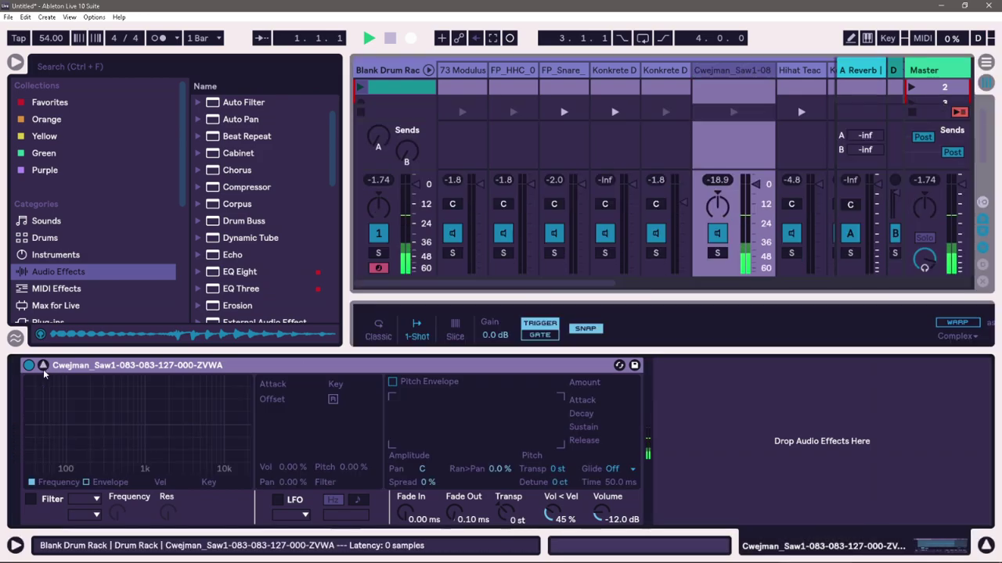
pyautogui.moveTo(389, 291); pyautogui.dragTo(425, 188)
# Set the interface's Zoom Display to 100% in the Look/Feel preferences.
pyautogui.click(94, 17)
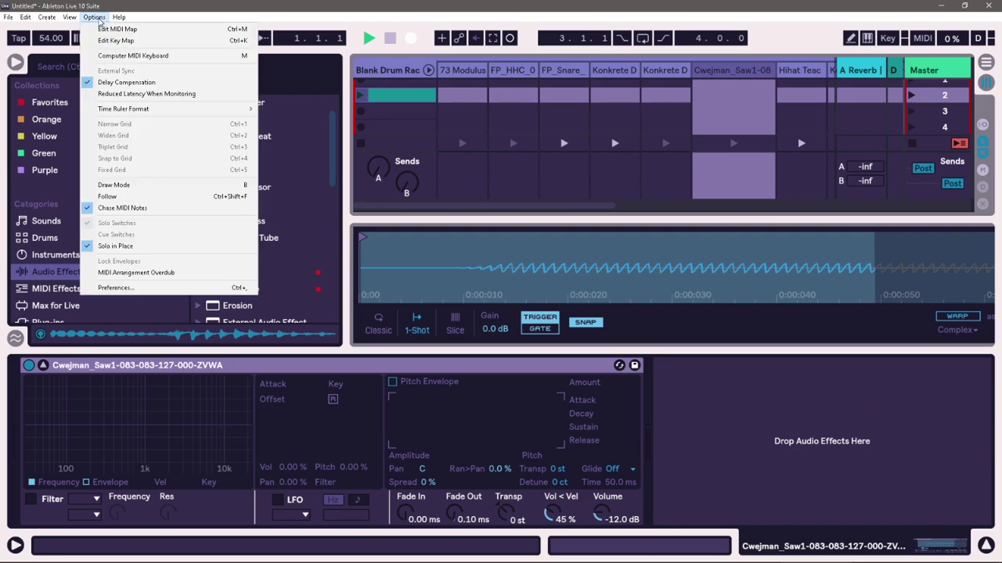
pyautogui.click(113, 287)
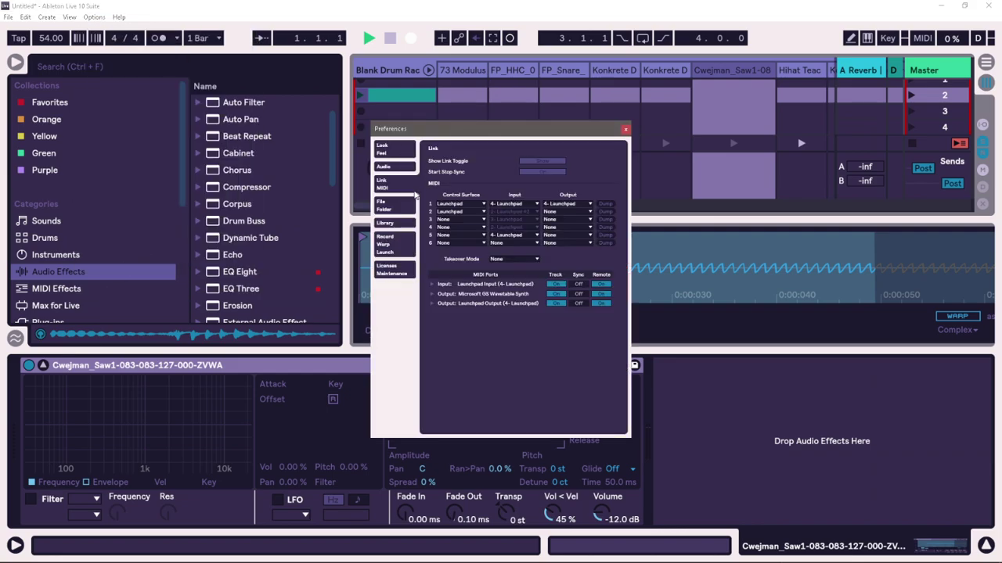
pyautogui.click(386, 167)
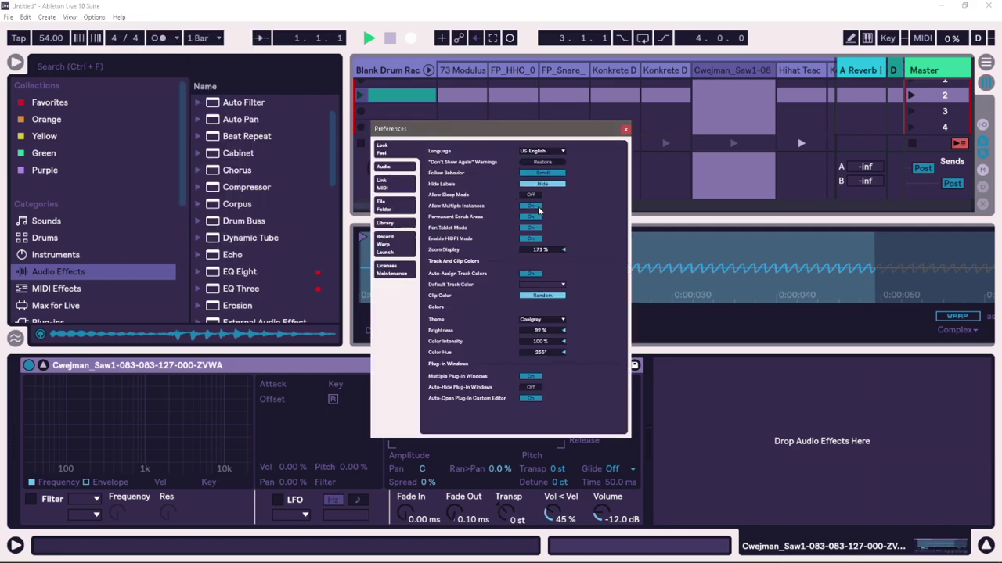
pyautogui.moveTo(548, 249); pyautogui.dragTo(557, 280)
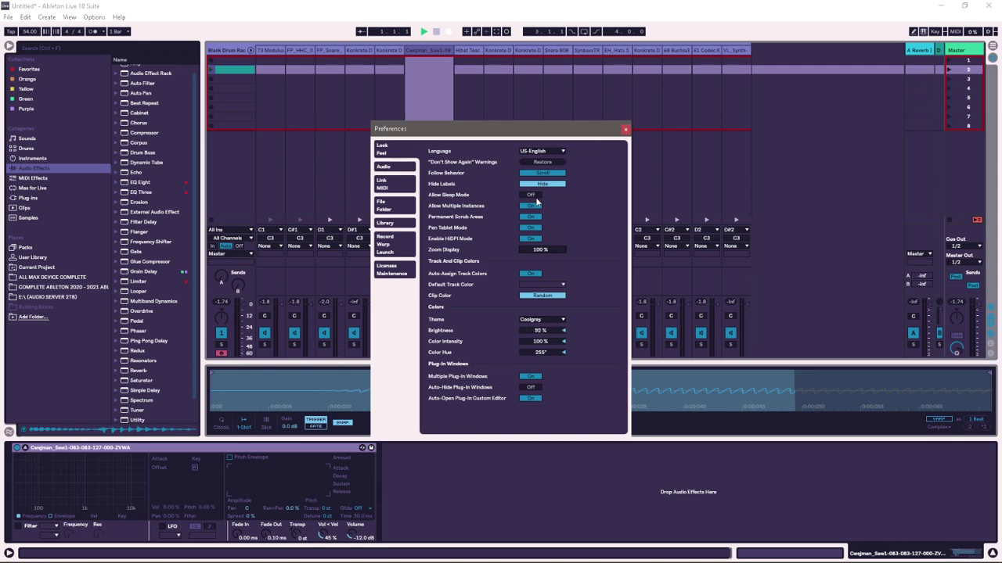
# Set the theme's Brightness to 50% and Color Intensity to 0%, and close the preferences.
pyautogui.moveTo(545, 340); pyautogui.dragTo(551, 396)
pyautogui.moveTo(540, 341); pyautogui.dragTo(565, 415)
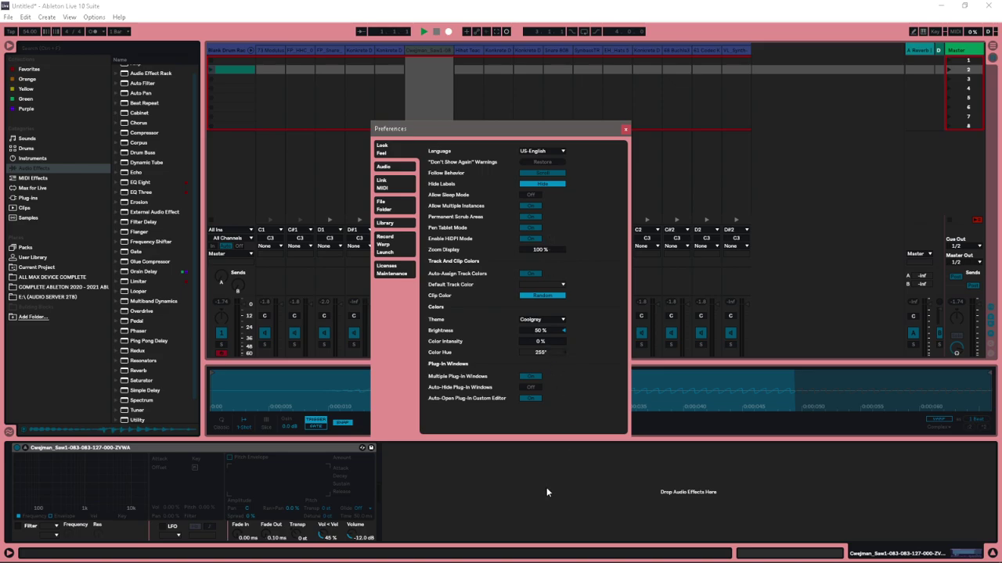
pyautogui.click(515, 486)
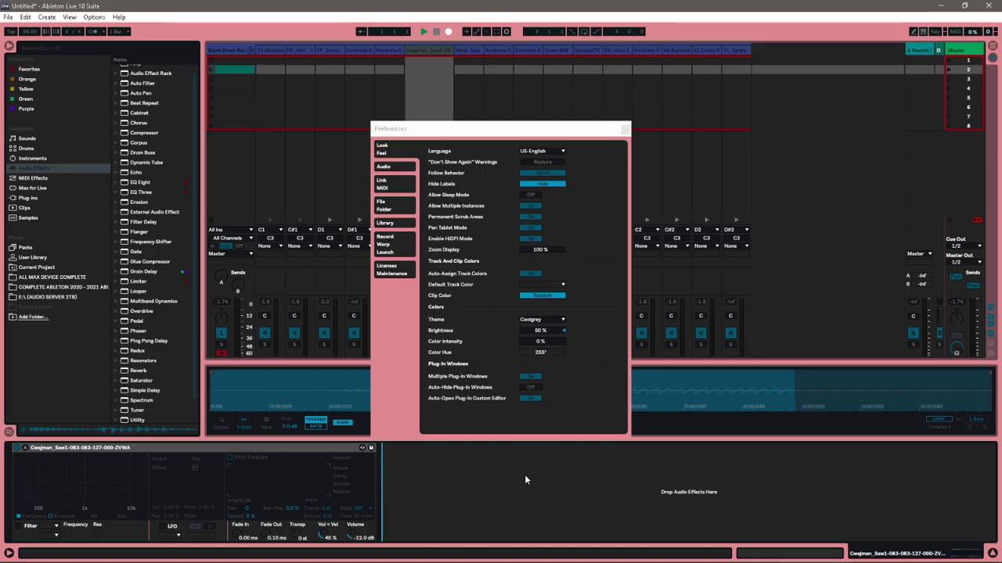
pyautogui.click(621, 132)
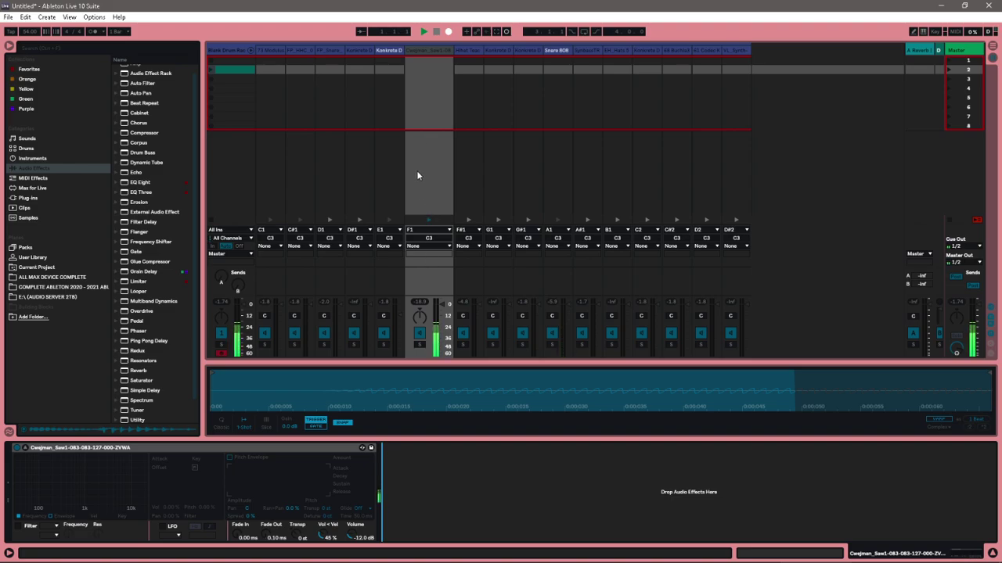
# Enlarge the mixer's volume section and load the Ambience Medium preset from Reverb's Space folder onto the Cwejman_Saw1 chain.
pyautogui.moveTo(428, 290); pyautogui.dragTo(441, 239)
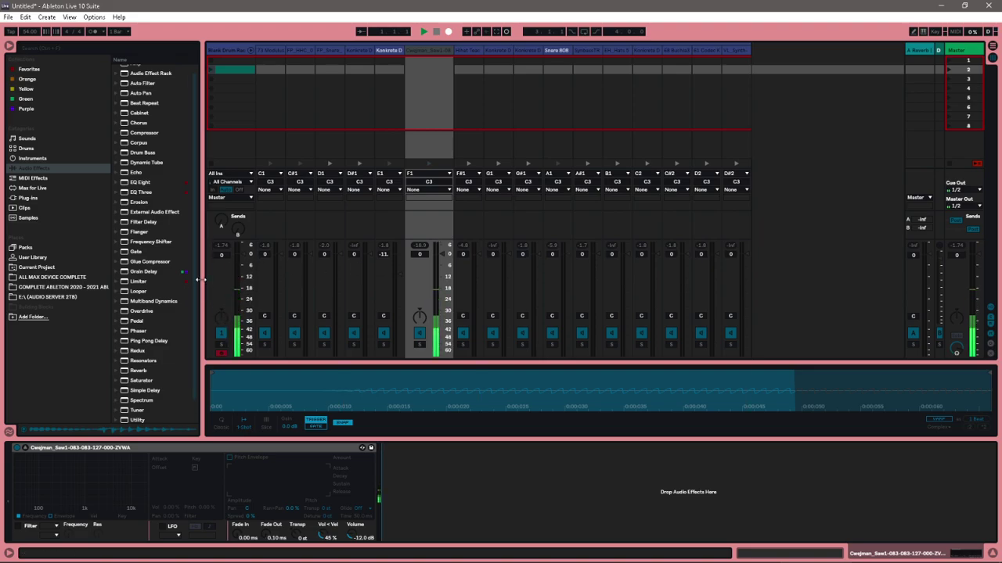
pyautogui.scroll(-2, 161, 322)
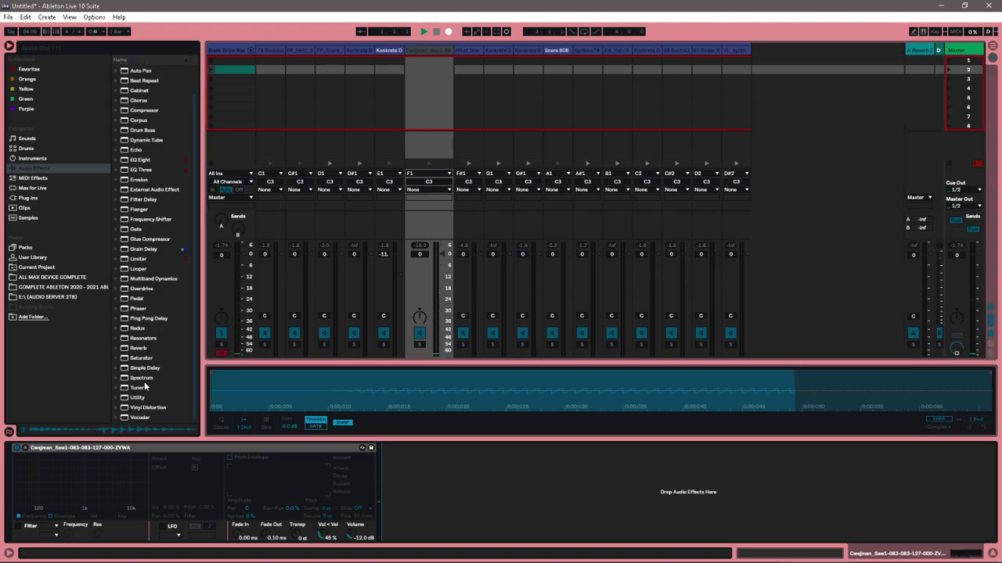
pyautogui.click(116, 349)
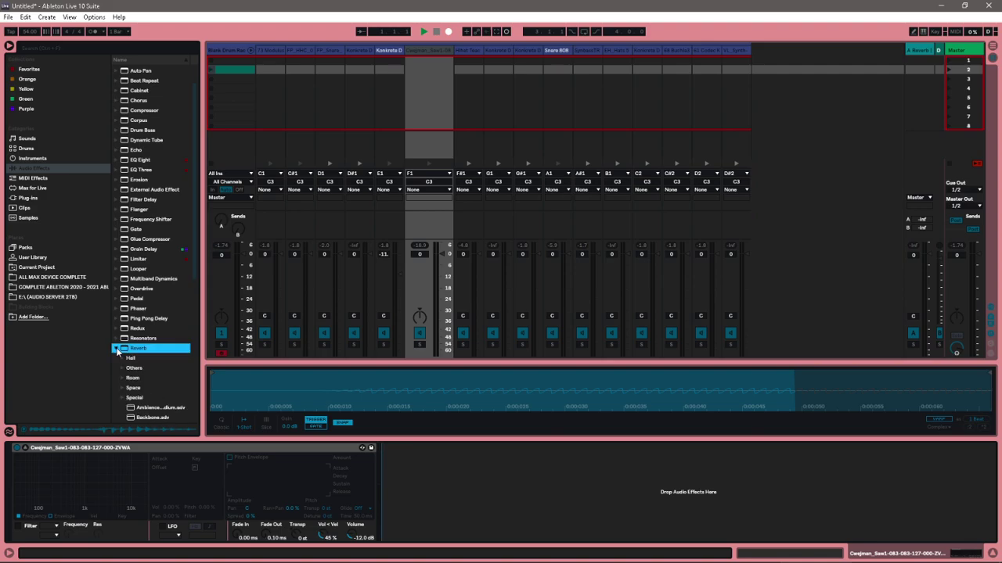
pyautogui.click(142, 389)
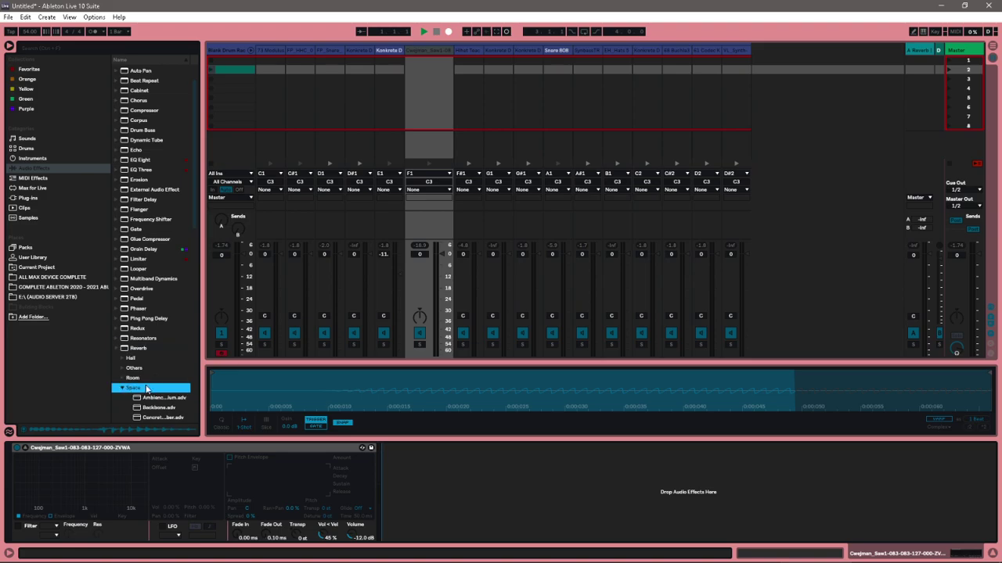
pyautogui.click(156, 290)
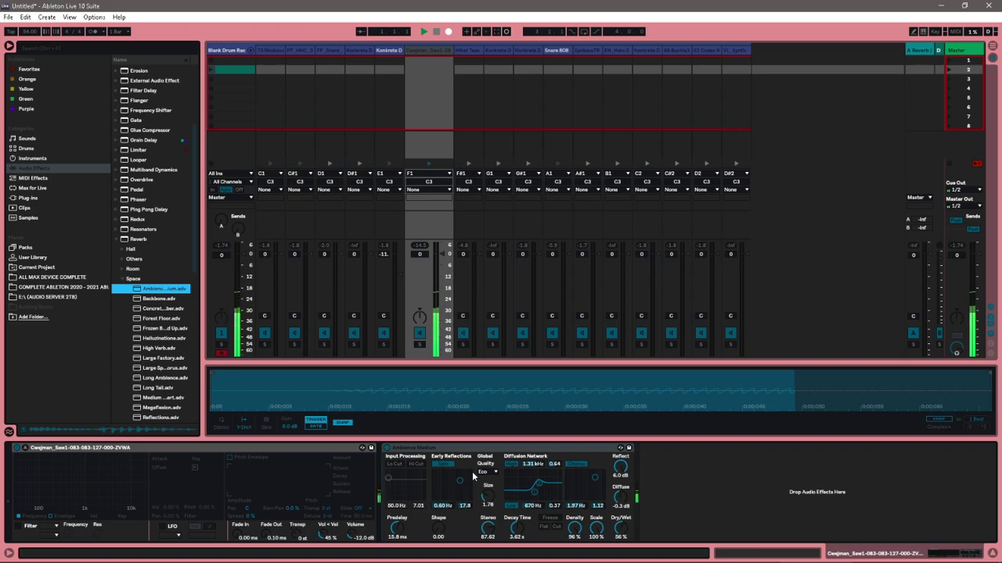
pyautogui.rightClick(426, 69)
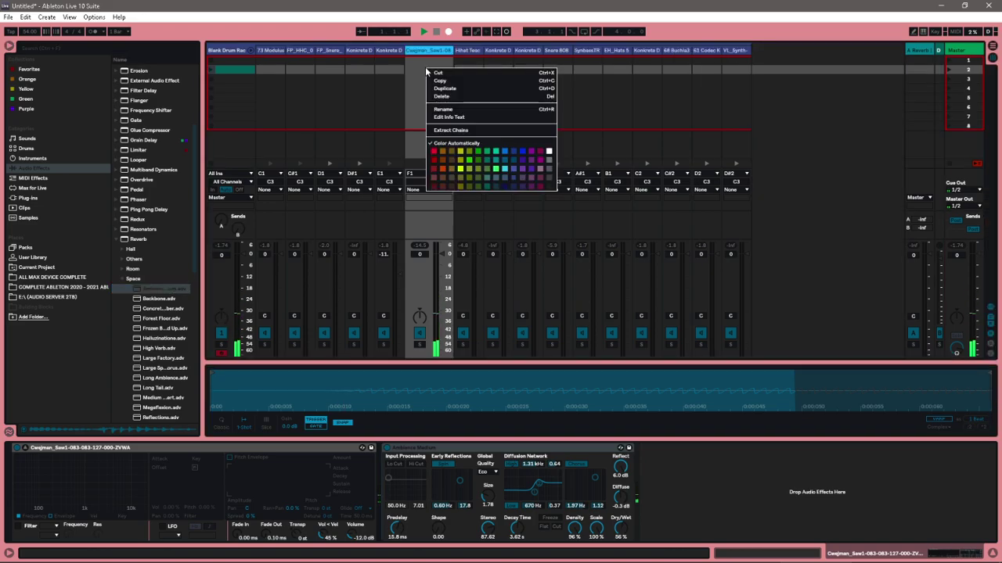
pyautogui.click(419, 71)
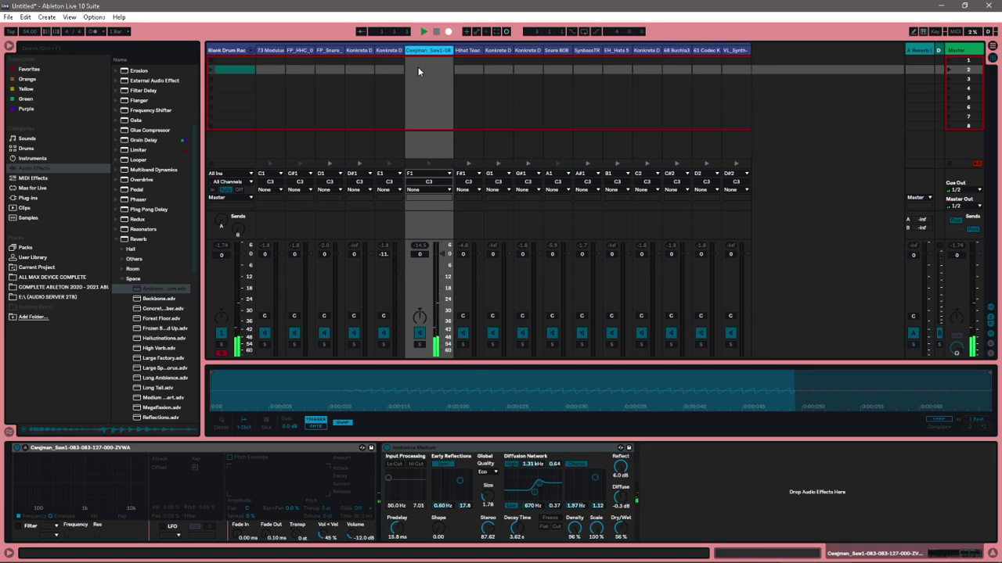
pyautogui.rightClick(423, 80)
pyautogui.click(414, 80)
# Open the Blank Drum Rack clip's notes, launch it from the second slot, and add a Cwejman_Saw1 note at 1.1.1.
pyautogui.click(778, 553)
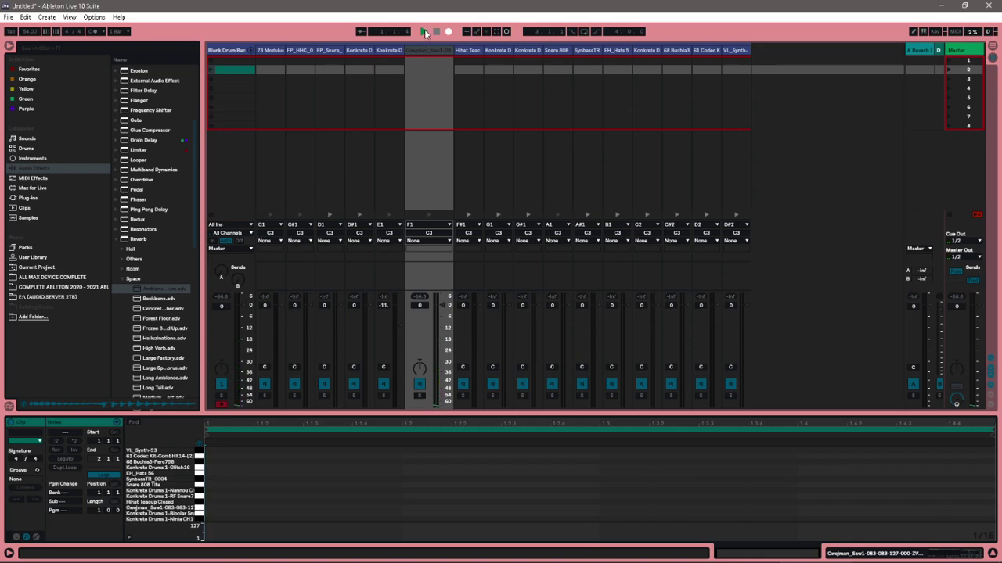
pyautogui.click(210, 71)
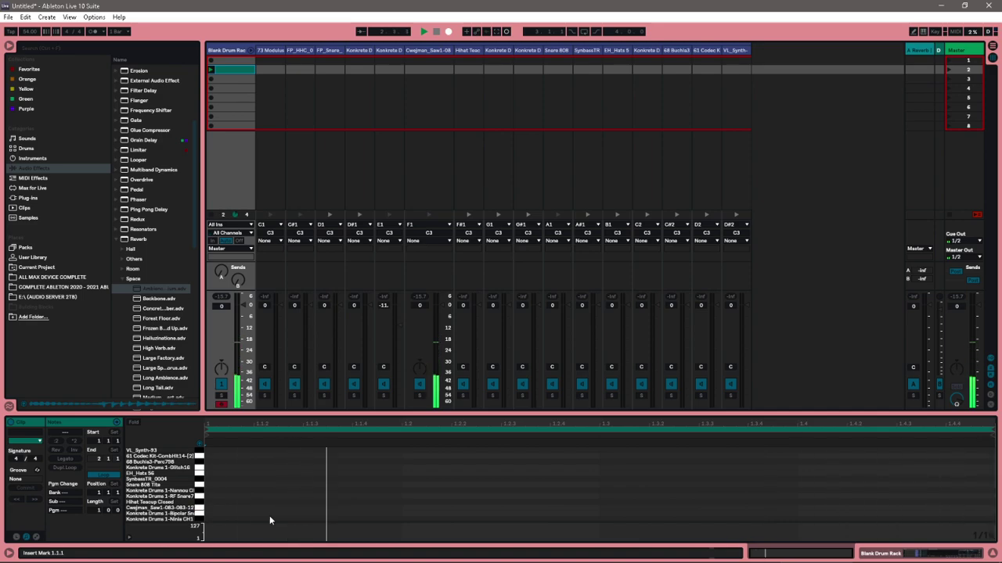
pyautogui.doubleClick(232, 509)
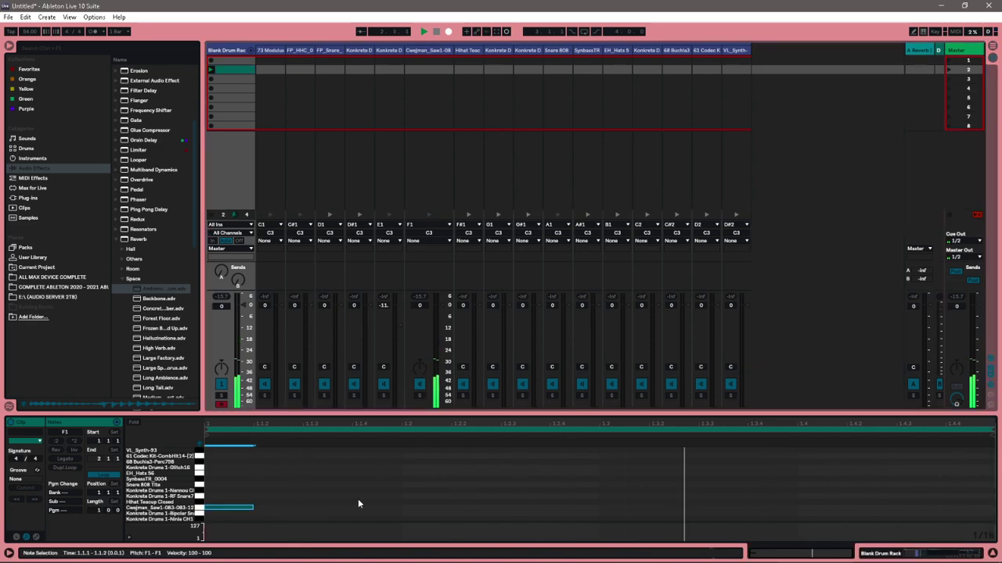
# Try a second Cwejman_Saw1 note at 1.2.1, delete it, and place one at 1.2.2 instead.
pyautogui.doubleClick(420, 504)
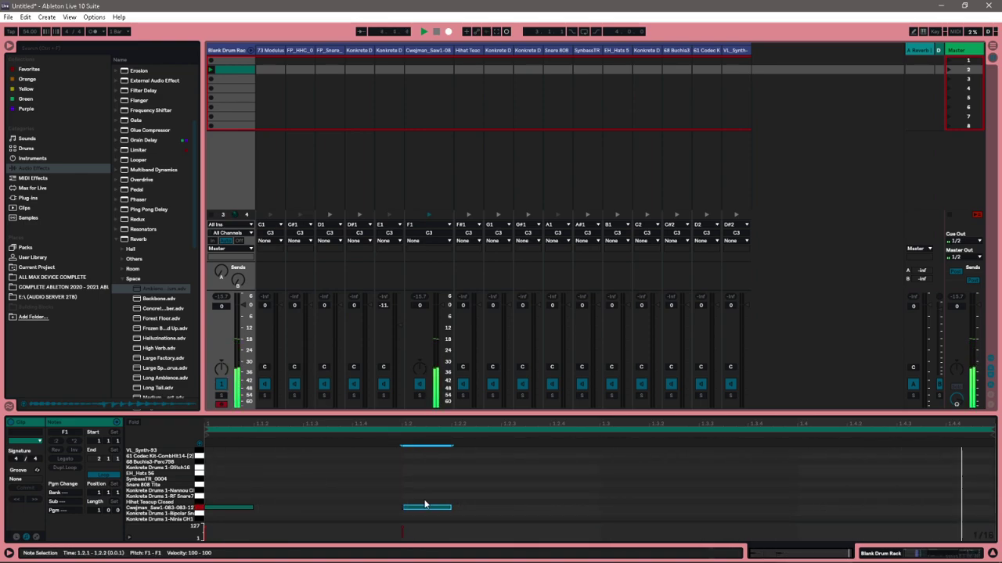
pyautogui.press('Delete')
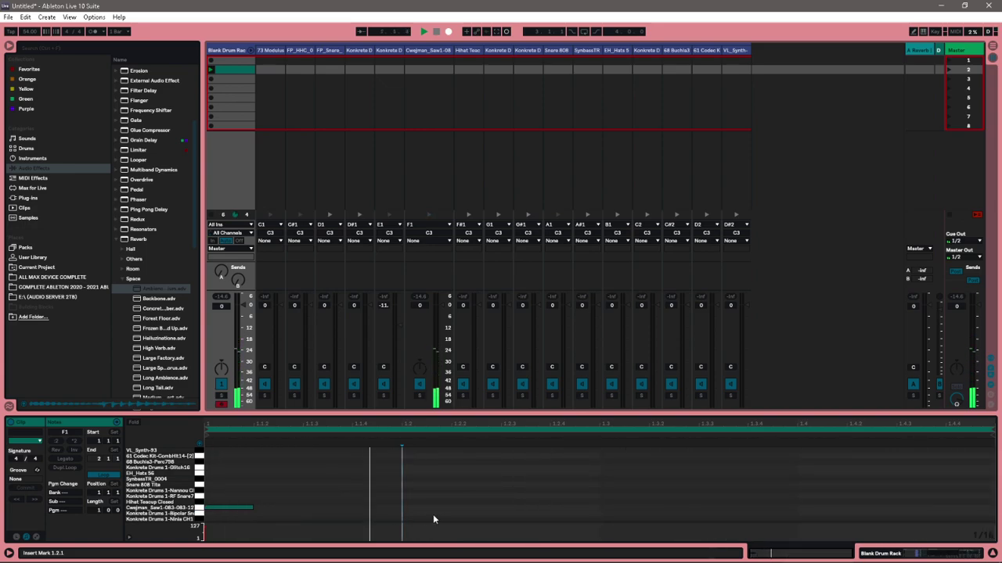
pyautogui.doubleClick(475, 507)
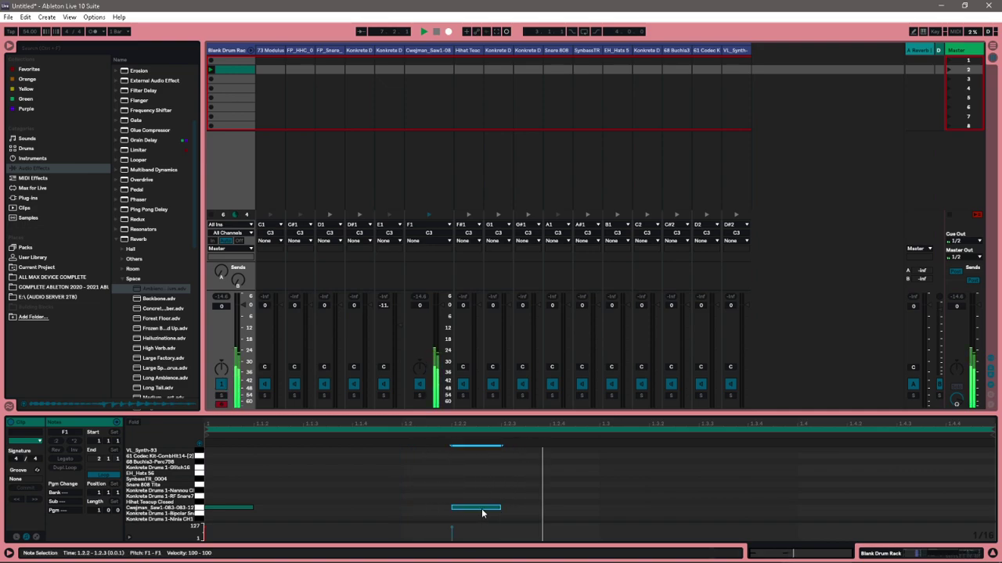
# Add a note at 1.3.3, transpose it up to the Cwejman_Saw1 lane, and shift it to 1.3.4.
pyautogui.doubleClick(708, 513)
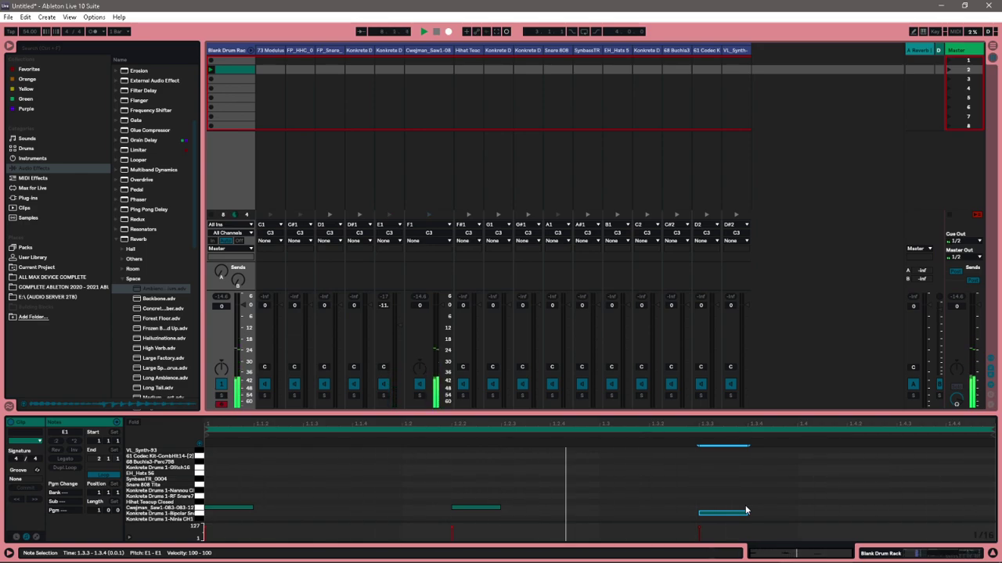
pyautogui.press('Up')
pyautogui.press('Left')
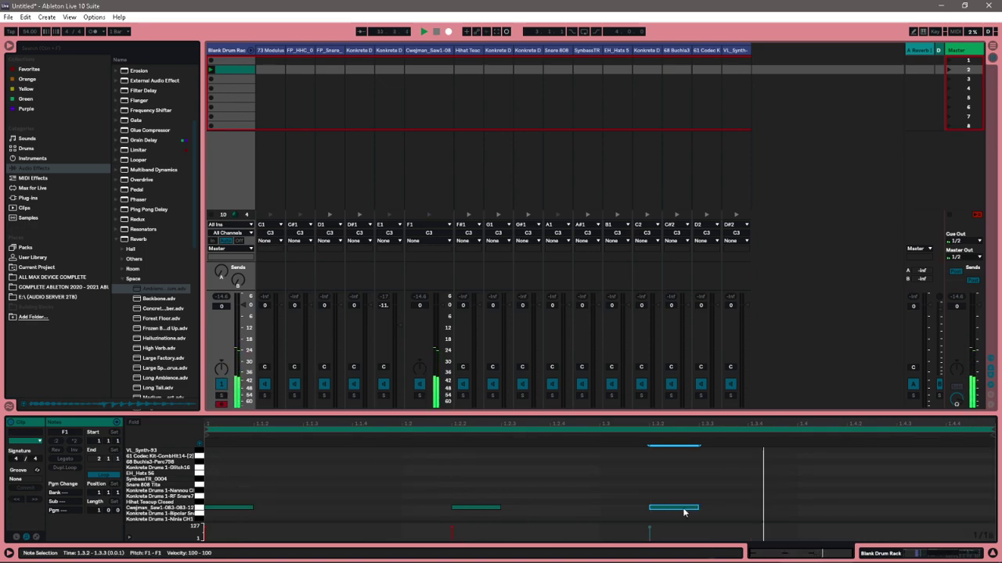
pyautogui.press('Right')
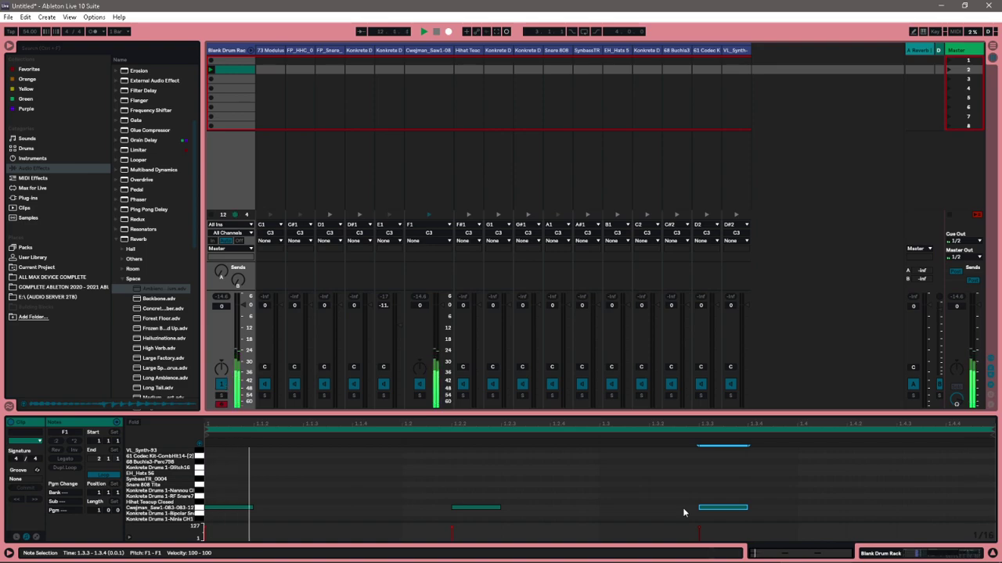
pyautogui.press('Right')
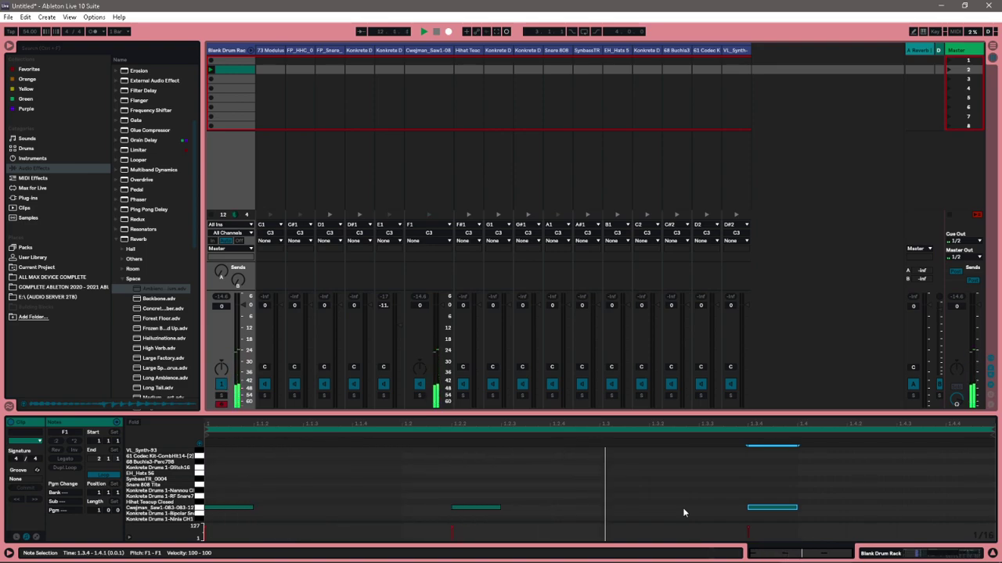
# Shift the second Cwejman_Saw1 note to 1.2.3 and the third to 1.4.1.
pyautogui.click(487, 507)
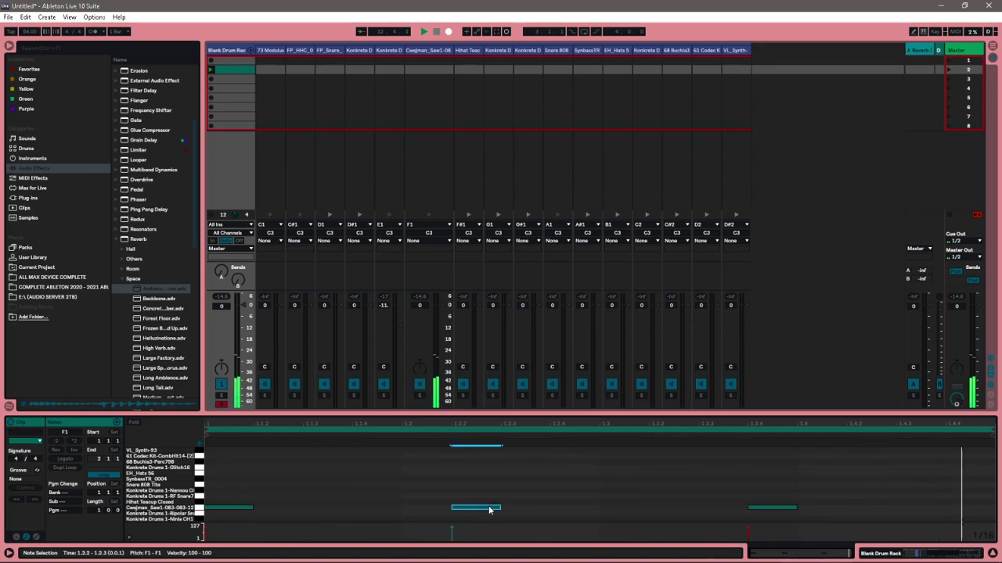
pyautogui.press('Right')
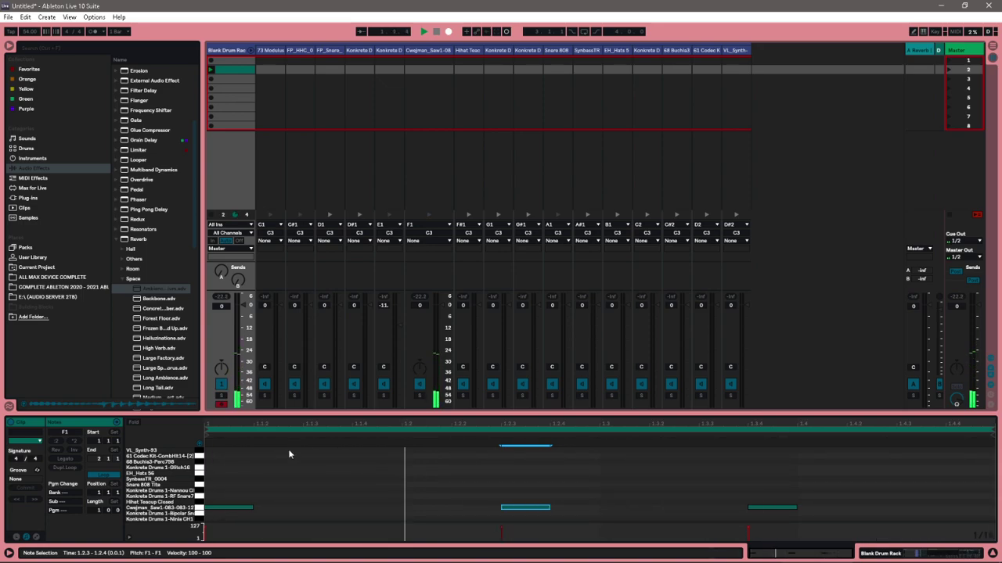
pyautogui.click(766, 508)
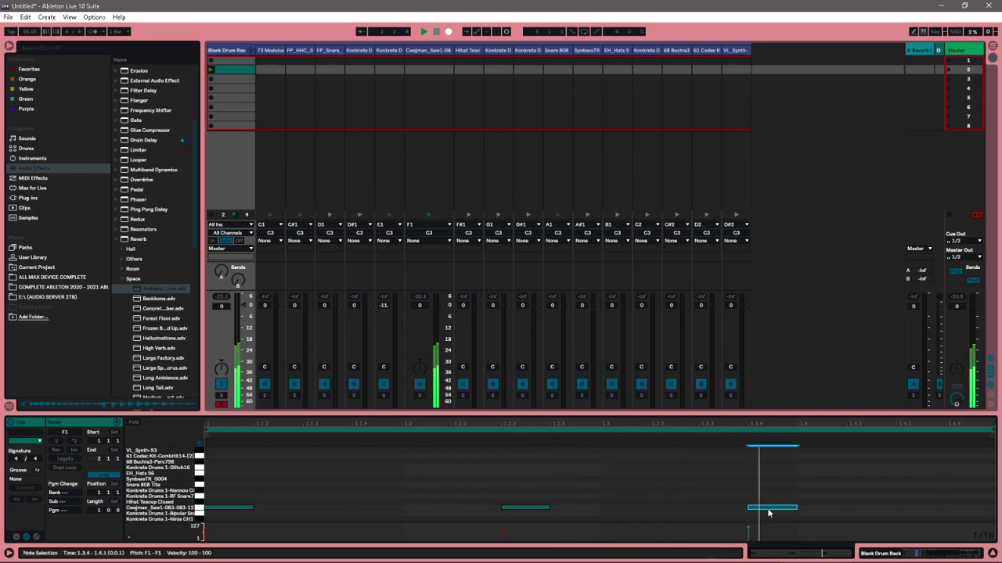
pyautogui.press('Right')
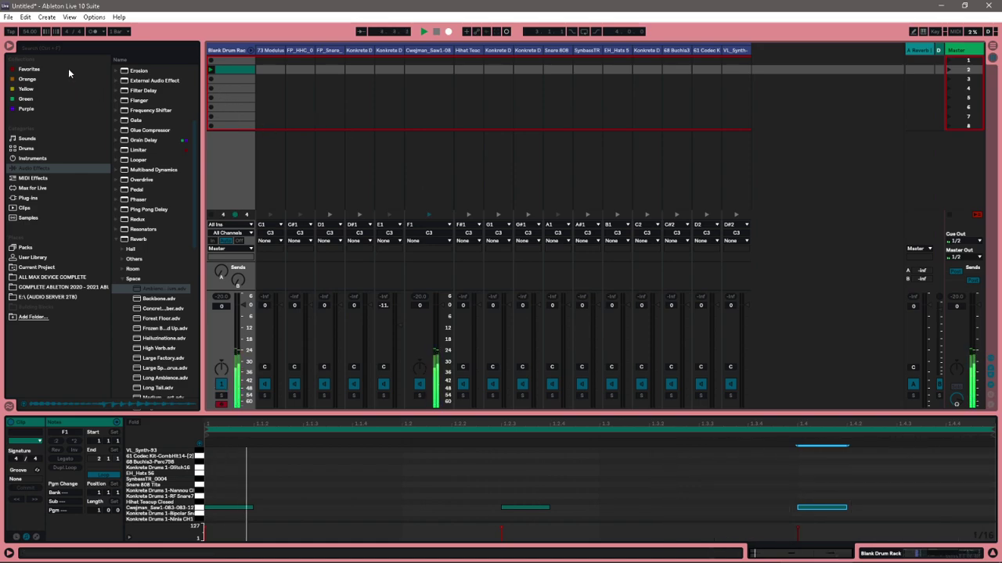
# Replace the Cwejman_Saw1 notes at 1.2.3 and 1.4.1 with a single note at 1.3.1.
pyautogui.moveTo(529, 508); pyautogui.dragTo(614, 505)
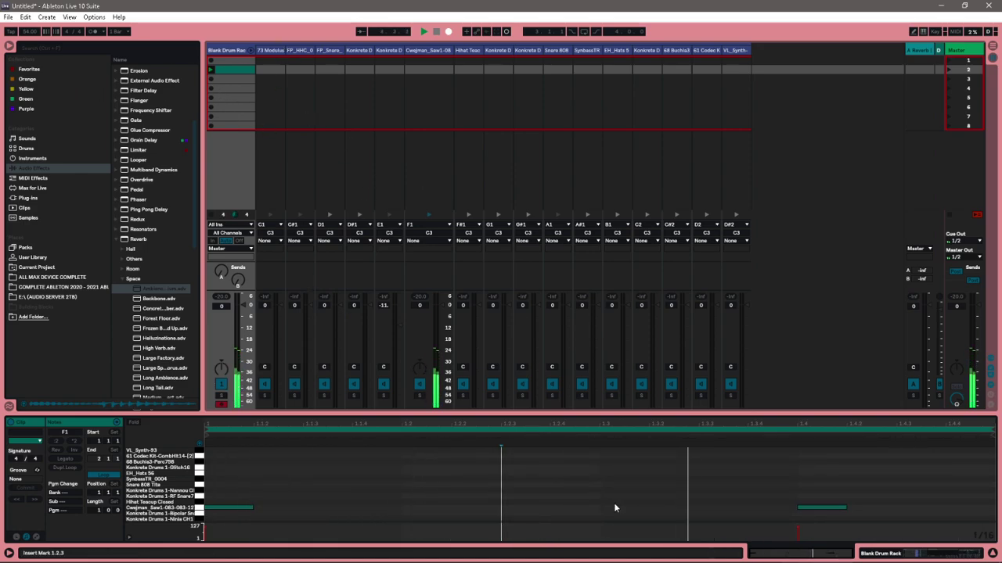
pyautogui.doubleClick(814, 509)
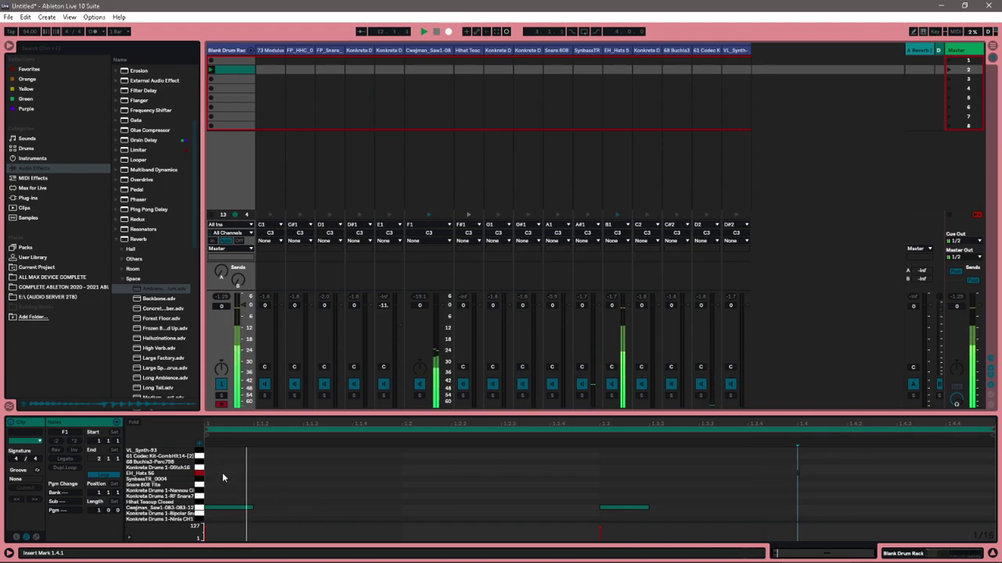
# Add EH_Hats 56 notes at 1.1.2 and 1.2.1, and paste copies at 1.4.1 and 1.3.3.
pyautogui.doubleClick(269, 474)
pyautogui.doubleClick(416, 474)
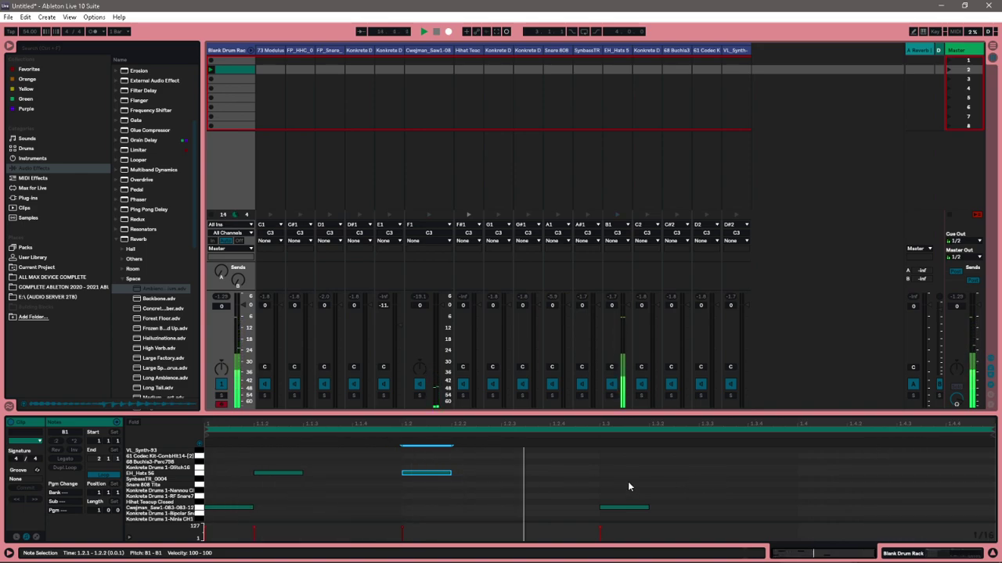
pyautogui.click(807, 474)
pyautogui.hotkey('ctrl', 'v')
pyautogui.click(728, 478)
pyautogui.hotkey('ctrl', 'v')
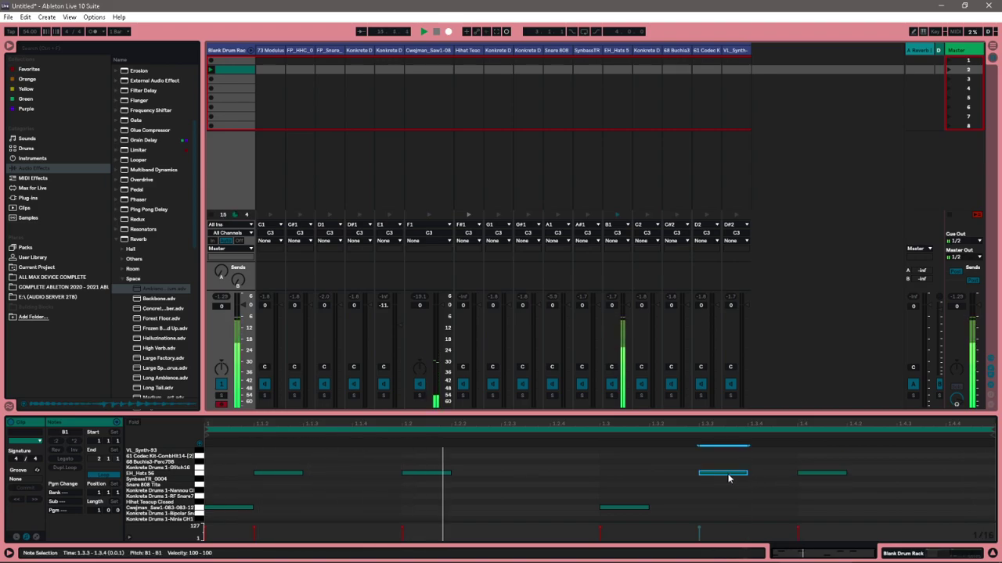
# Paste further copies of the EH_Hats 56 note at 1.2.3, 1.4.3 and 1.1.3.
pyautogui.click(545, 471)
pyautogui.hotkey('ctrl', 'v')
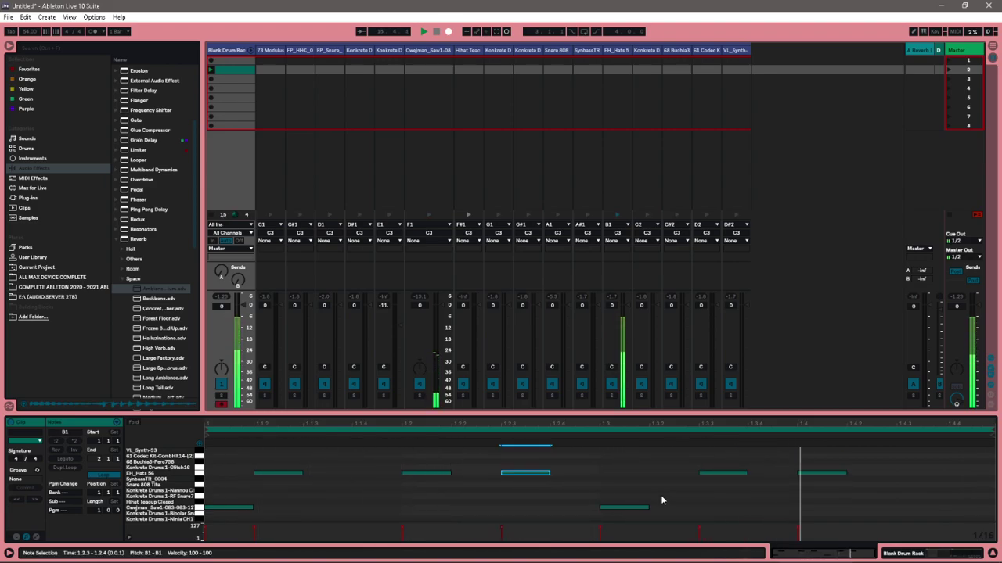
pyautogui.click(917, 480)
pyautogui.hotkey('ctrl', 'v')
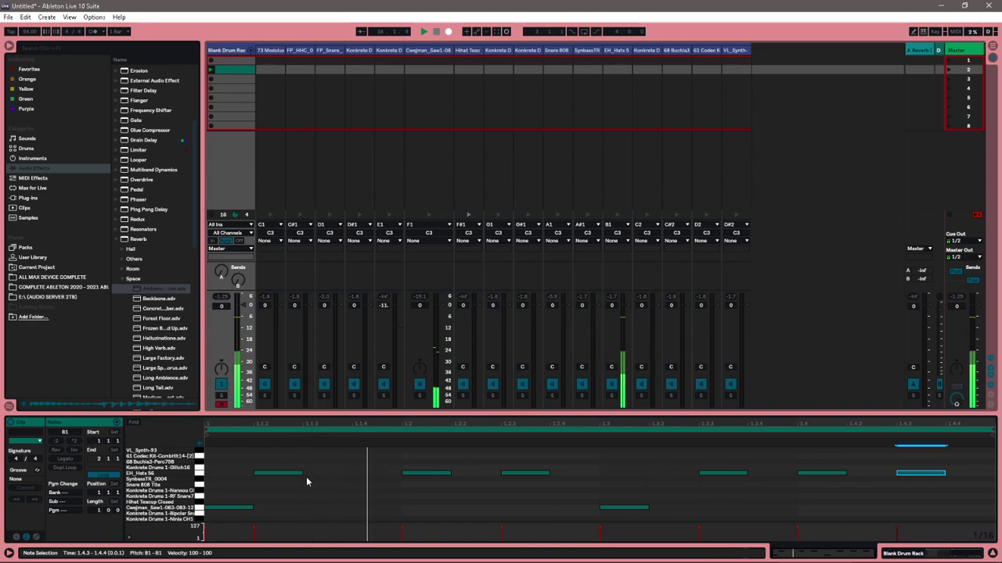
pyautogui.click(345, 472)
pyautogui.hotkey('ctrl', 'v')
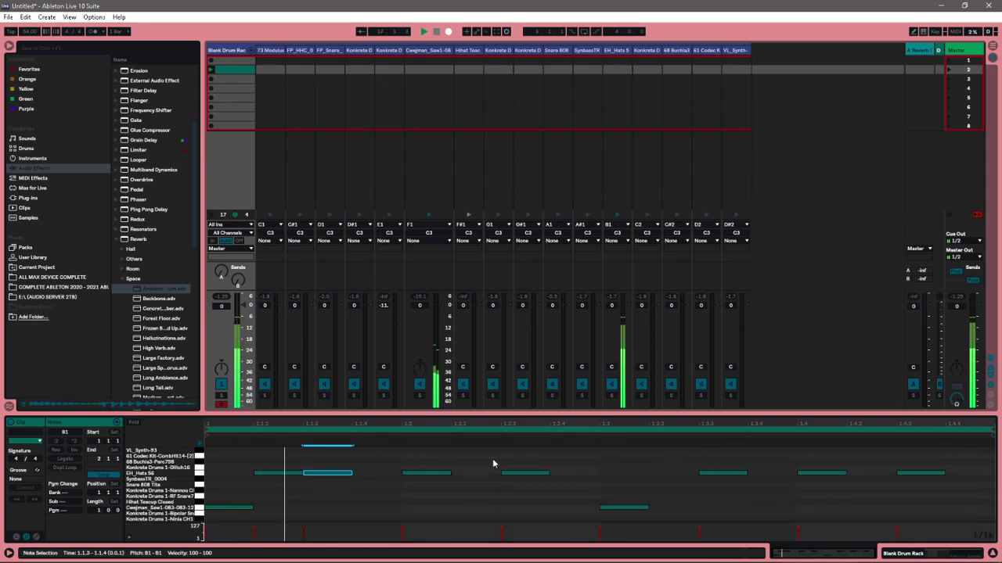
# Delete the EH_Hats 56 notes at 1.1.2, 1.4.1 and 1.2.1.
pyautogui.click(276, 478)
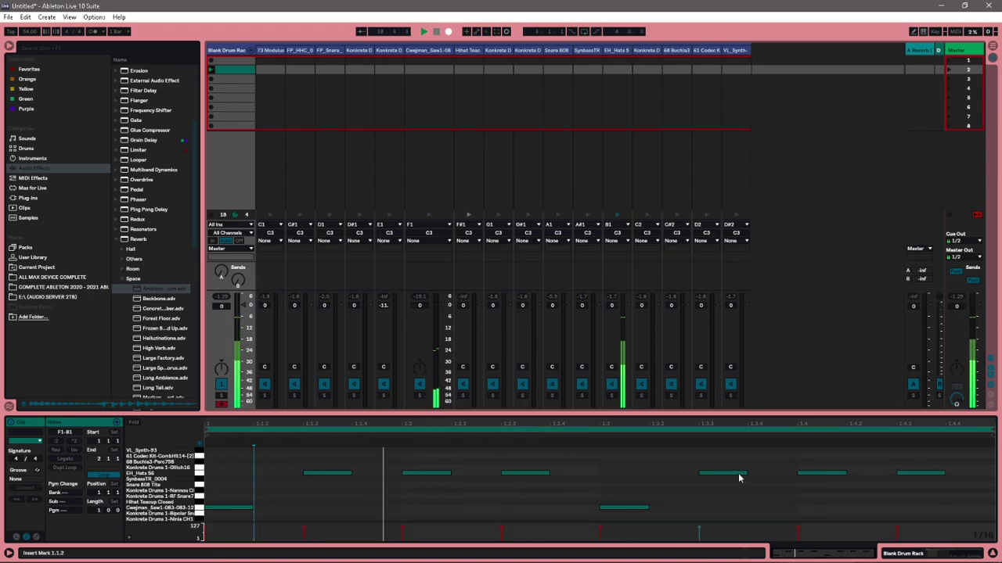
pyautogui.doubleClick(817, 479)
pyautogui.press('Delete')
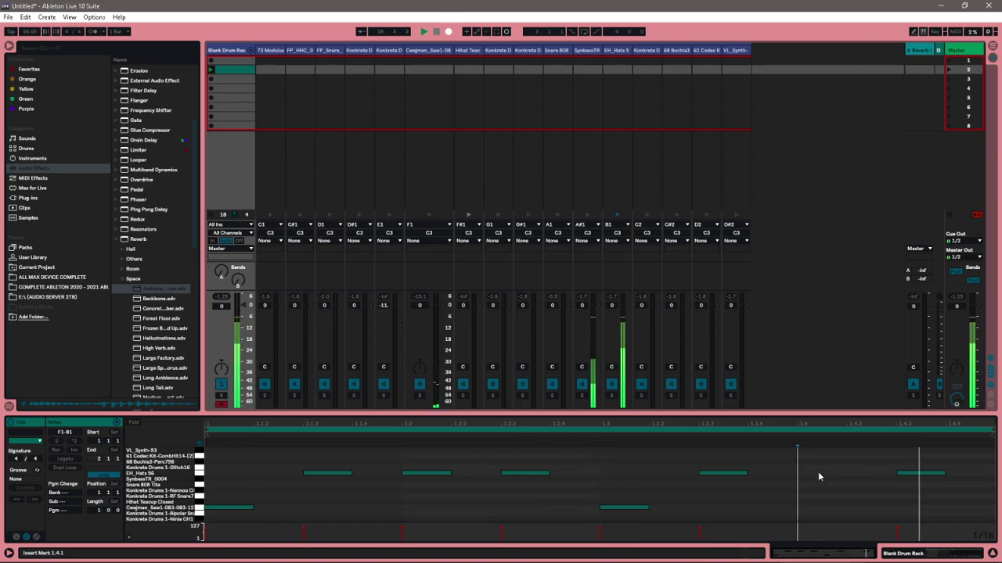
pyautogui.doubleClick(427, 473)
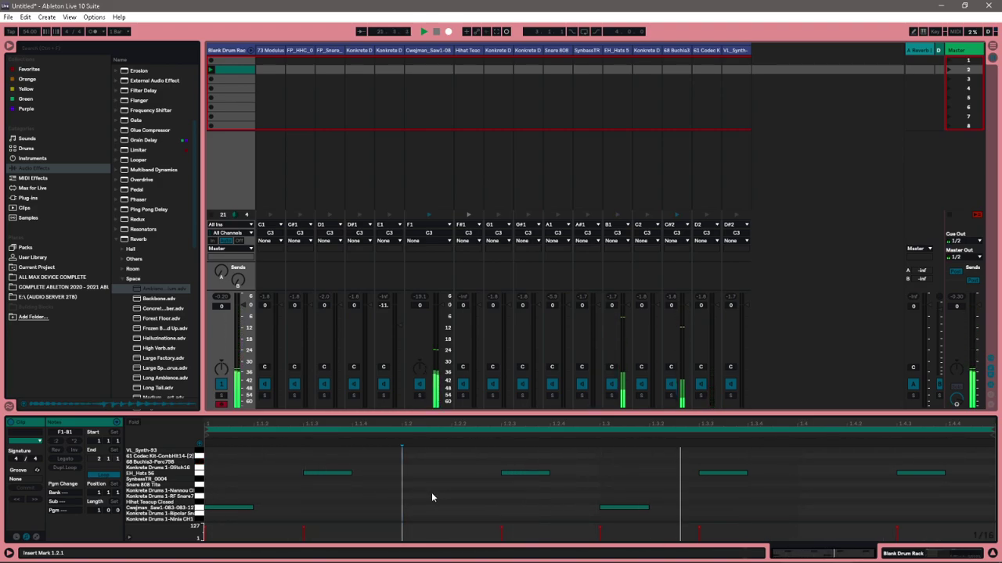
# Add a 68 Buchla3-Perc798 note at 1.2.1 and Glitch16 notes at 1.4.1 and 1.1.2.
pyautogui.scroll(-1, 438, 488)
pyautogui.scroll(1, 446, 485)
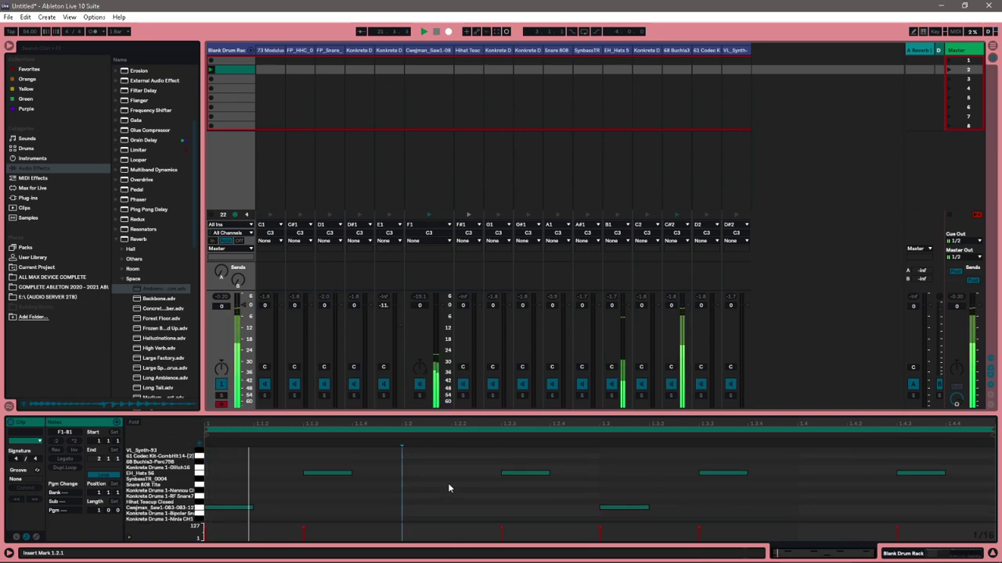
pyautogui.click(450, 467)
pyautogui.doubleClick(450, 463)
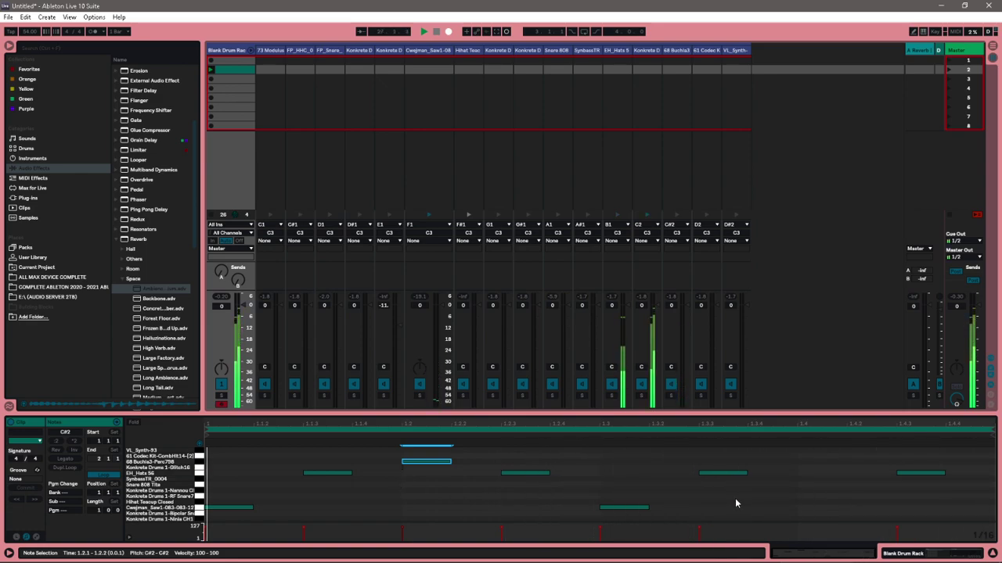
pyautogui.doubleClick(810, 468)
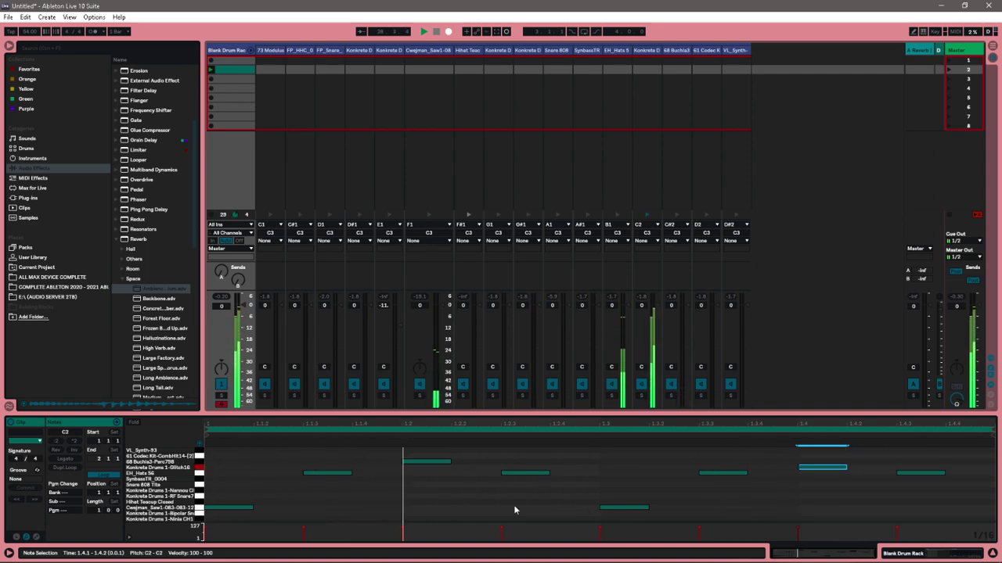
pyautogui.doubleClick(282, 468)
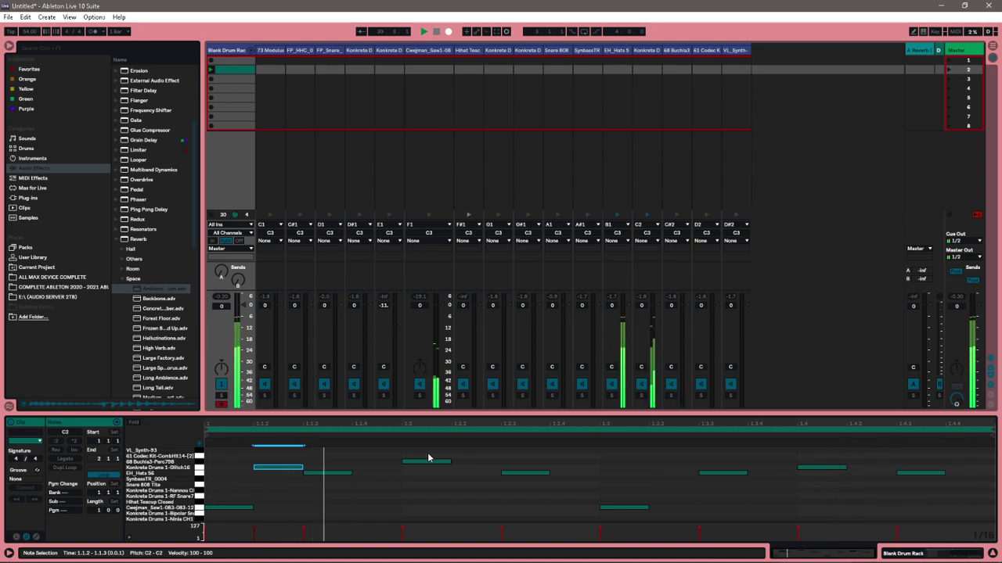
# Add 73 Modulus-LoHit18 notes at 1.2.1 and 1.2.2, deleting the extra one placed at 1.2.3.
pyautogui.scroll(-2, 428, 458)
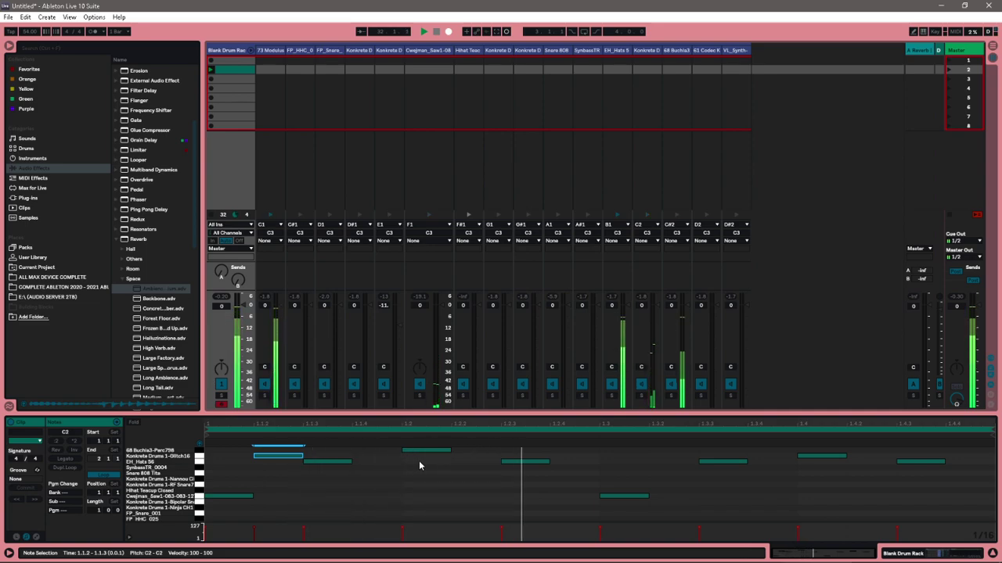
pyautogui.scroll(-1, 387, 492)
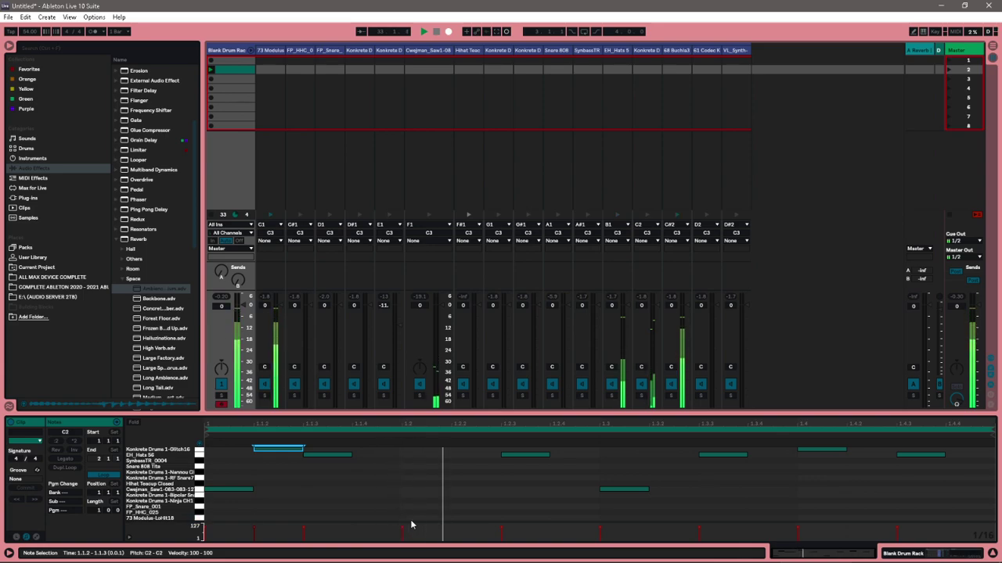
pyautogui.doubleClick(412, 520)
pyautogui.doubleClick(476, 519)
pyautogui.doubleClick(524, 518)
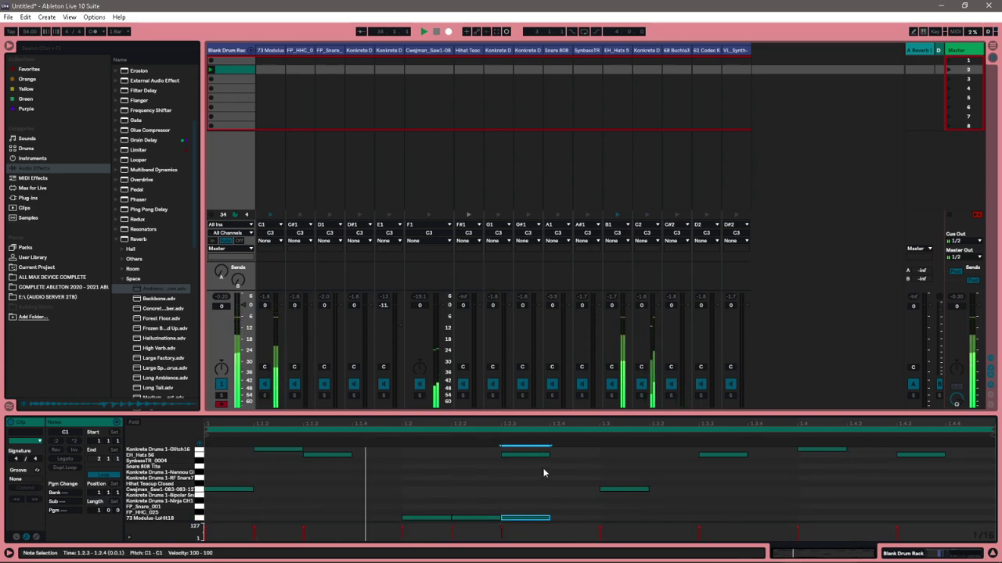
pyautogui.doubleClick(528, 520)
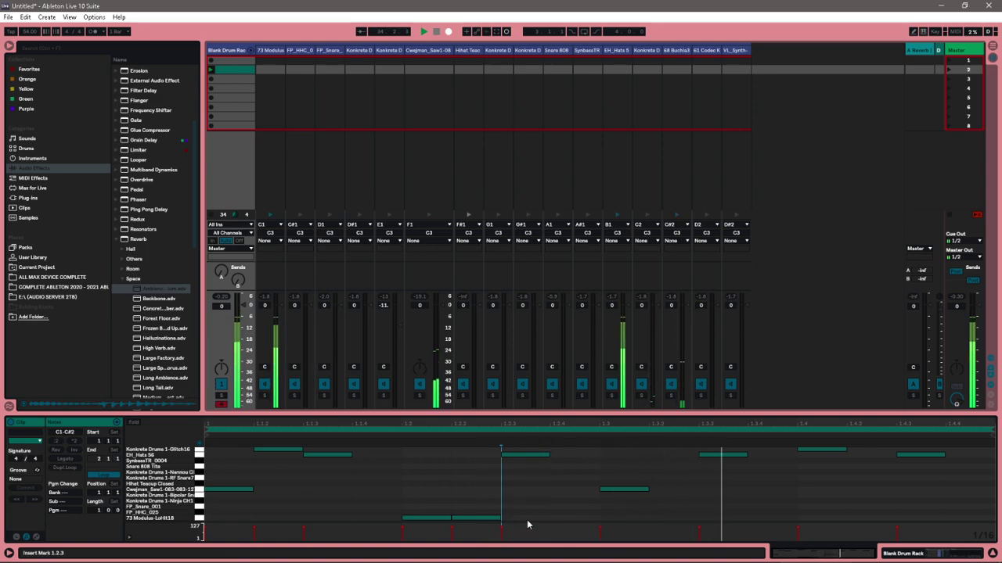
# Enlarge the MIDI note editor to fit all drum lanes with readable note names, keeping the velocity lane shown.
pyautogui.click(865, 522)
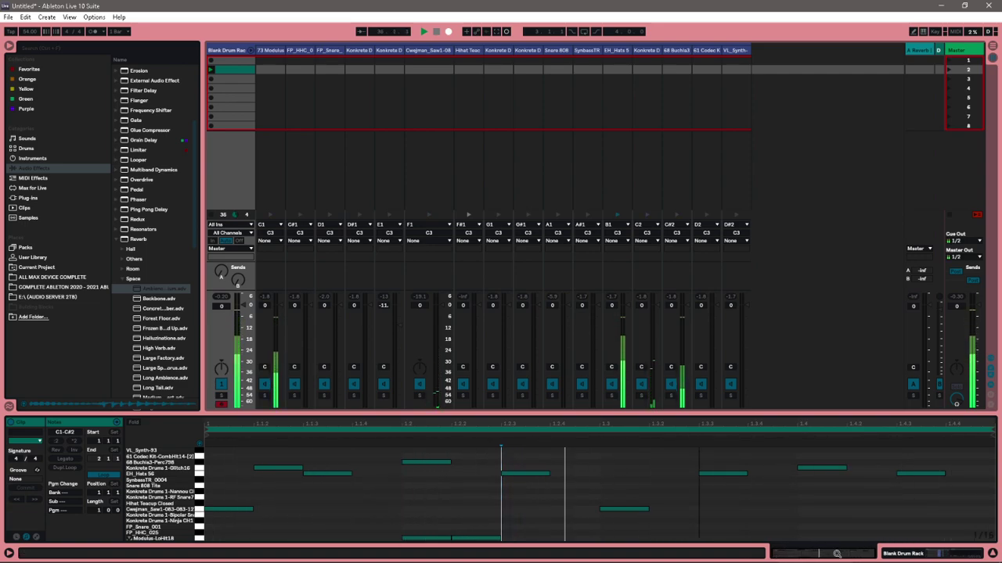
pyautogui.moveTo(813, 412); pyautogui.dragTo(814, 262)
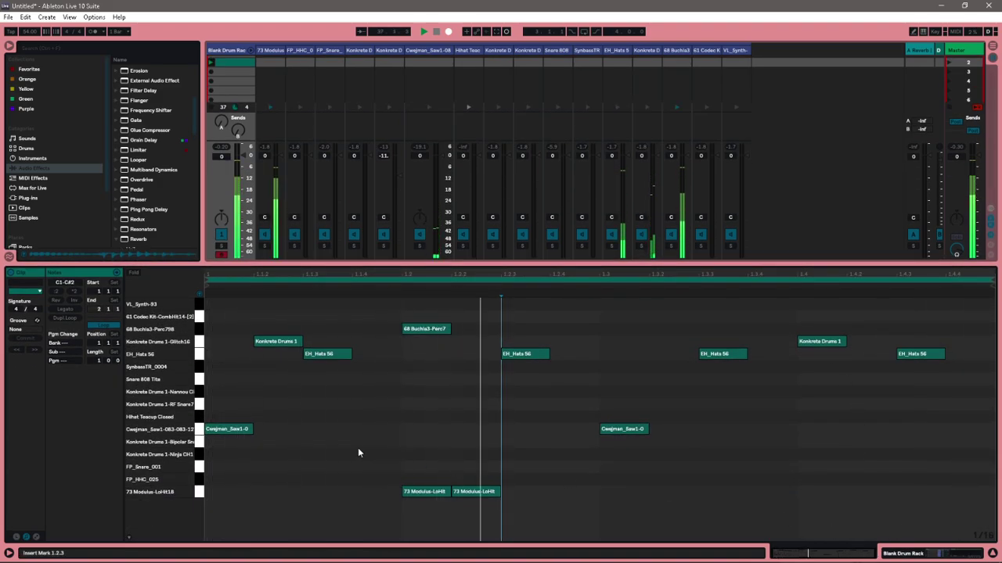
pyautogui.click(131, 540)
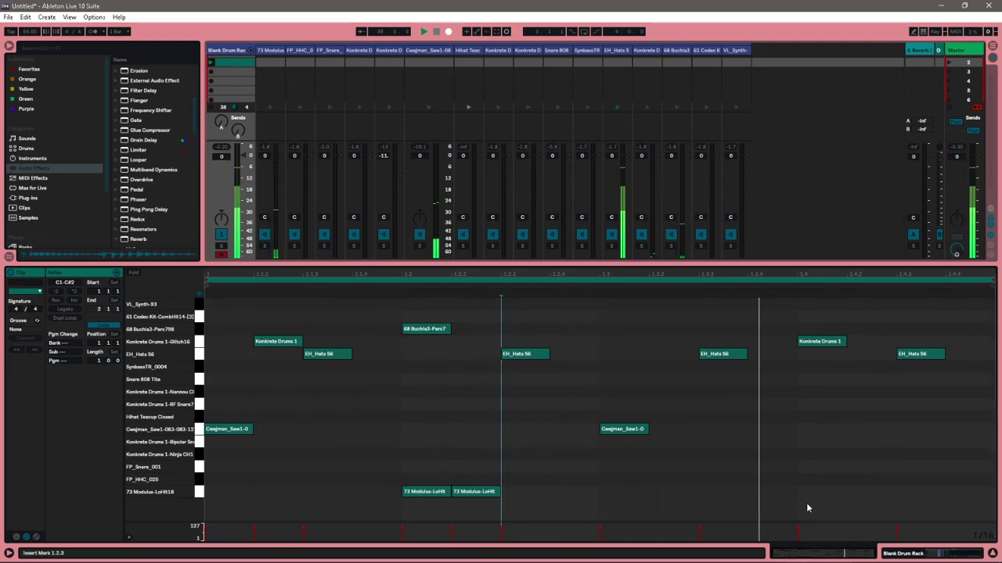
# Add a 73 Modulus-LoHit18 note at 1.4.1, placing an extra one at 1.4.3 and deleting it again.
pyautogui.doubleClick(823, 492)
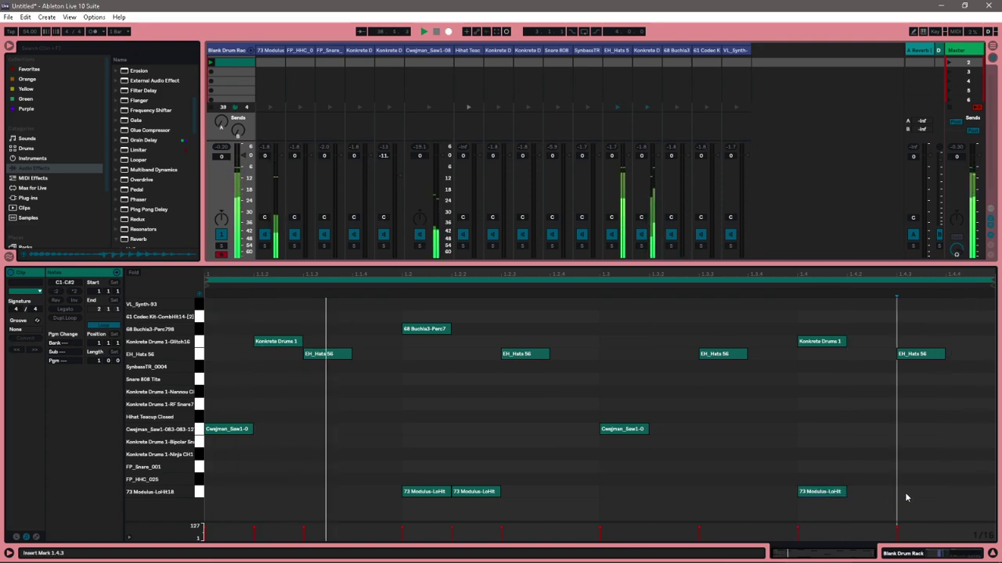
pyautogui.doubleClick(906, 492)
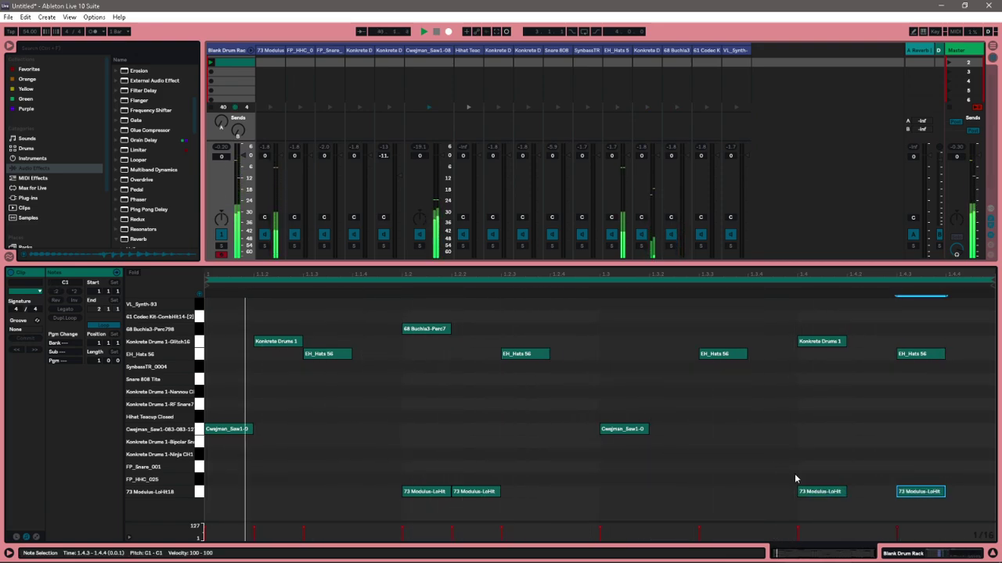
pyautogui.moveTo(911, 495)
pyautogui.mouseDown()
pyautogui.moveTo(893, 499)
pyautogui.moveTo(929, 499)
pyautogui.moveTo(912, 498)
pyautogui.mouseUp()
pyautogui.doubleClick(912, 493)
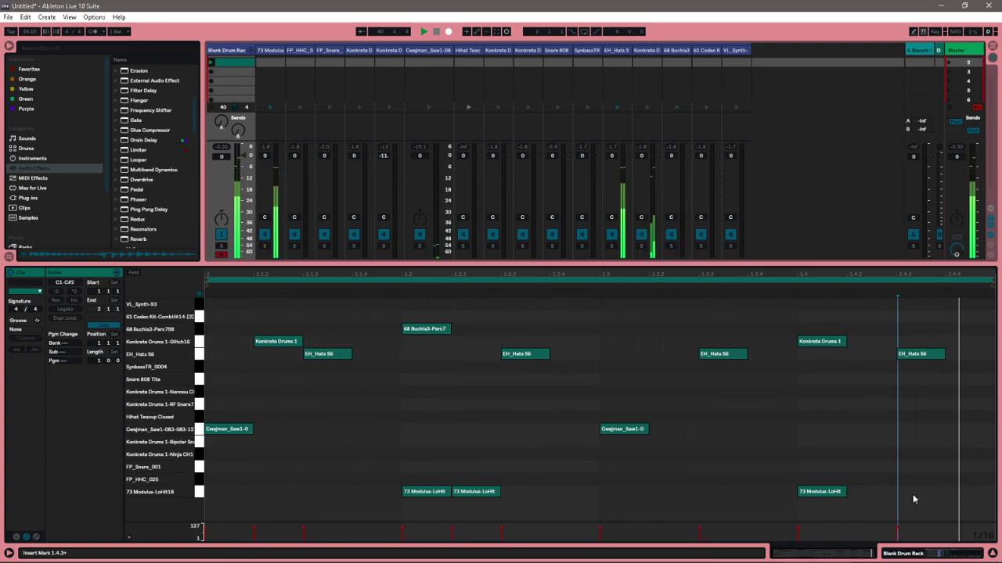
# Set the grid to 1/32 and add a 73 Modulus-LoHit18 note midway between 1.4.2 and 1.4.3, extended to a sixteenth long.
pyautogui.rightClick(909, 491)
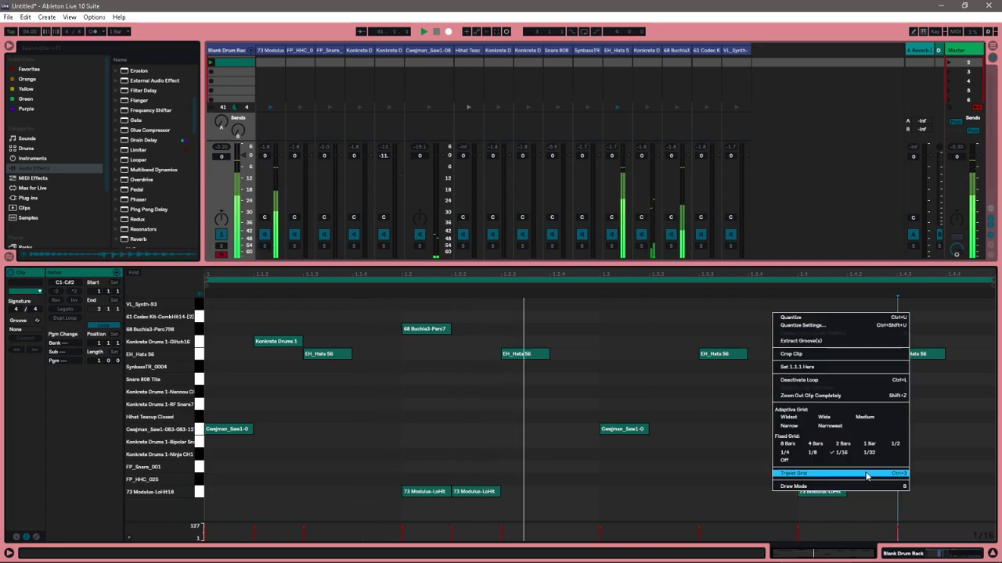
pyautogui.click(867, 473)
pyautogui.doubleClick(882, 493)
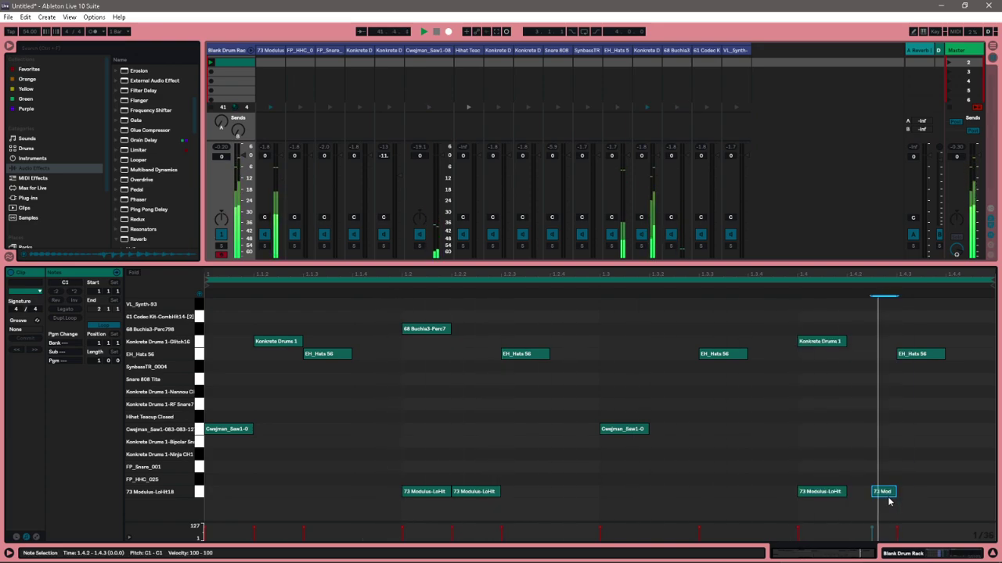
pyautogui.moveTo(897, 491); pyautogui.dragTo(921, 491)
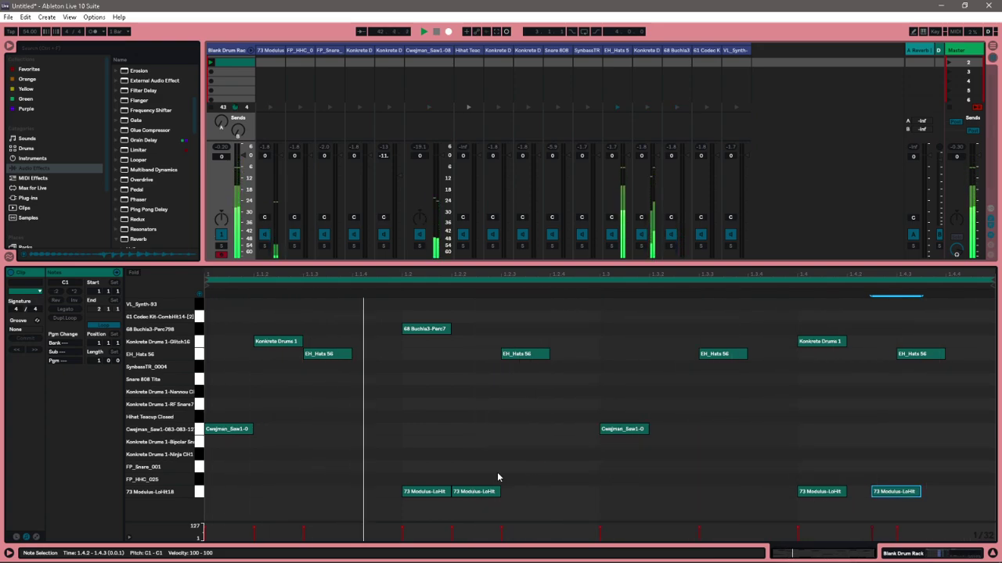
pyautogui.click(235, 469)
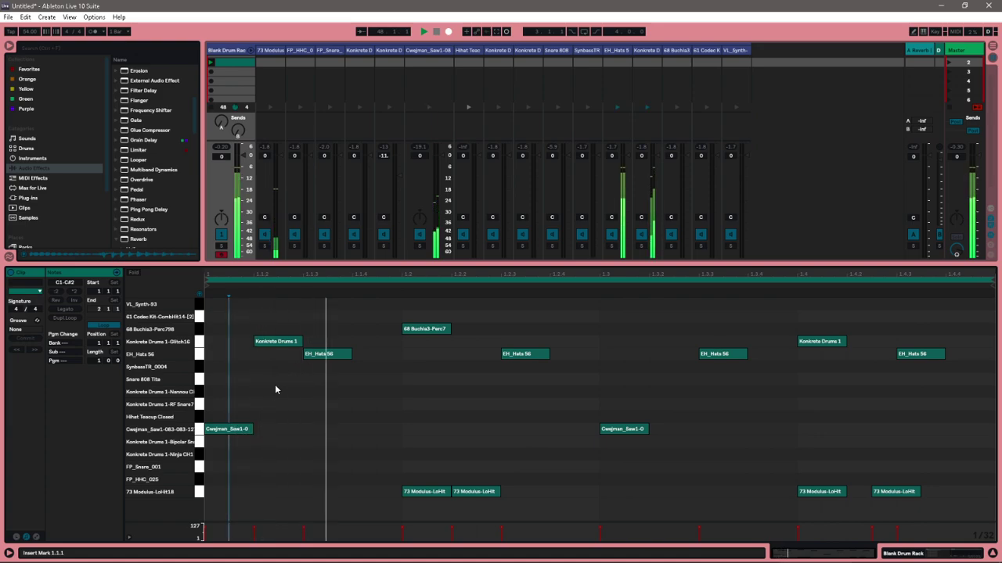
# Double the clip's loop to two bars with its notes, and duplicate the clip into scene 3, opening the copy.
pyautogui.click(68, 319)
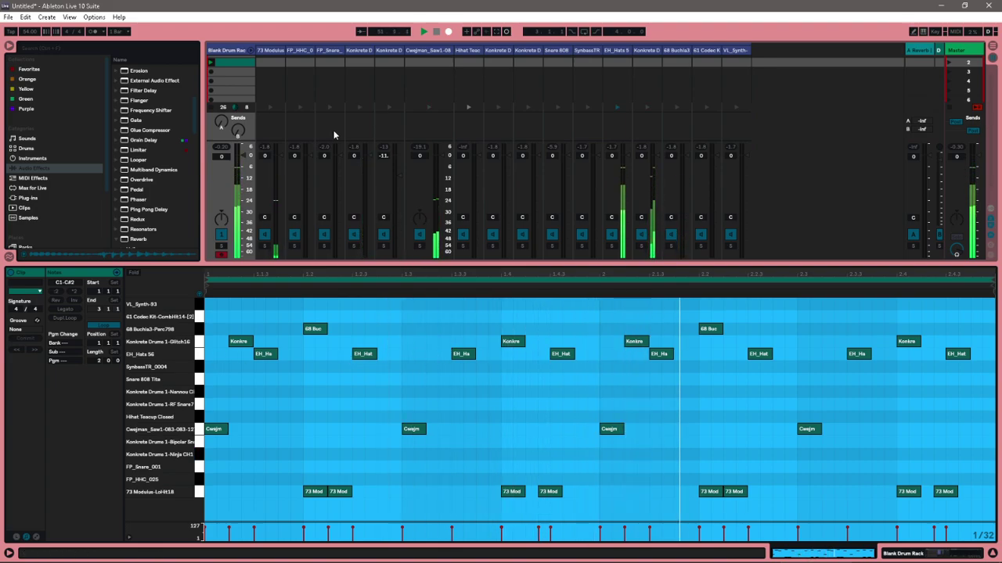
pyautogui.rightClick(231, 64)
pyautogui.click(253, 96)
pyautogui.click(218, 76)
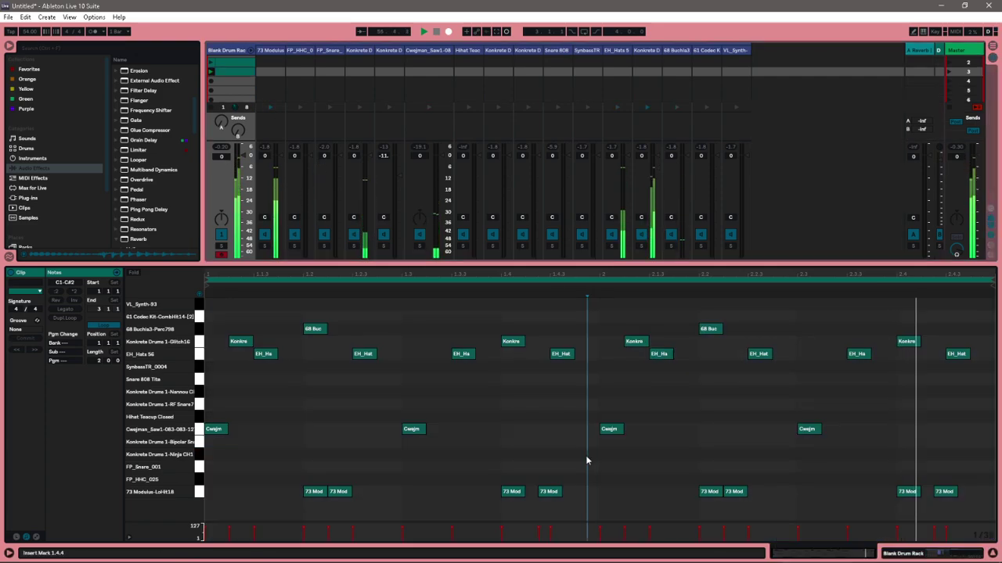
# Add sixteenth-long Konkrete Drums 1-Ninja CH1 notes at 1.4.4, 1.2.4 and 2.2.4.
pyautogui.doubleClick(581, 455)
pyautogui.moveTo(587, 455); pyautogui.dragTo(600, 455)
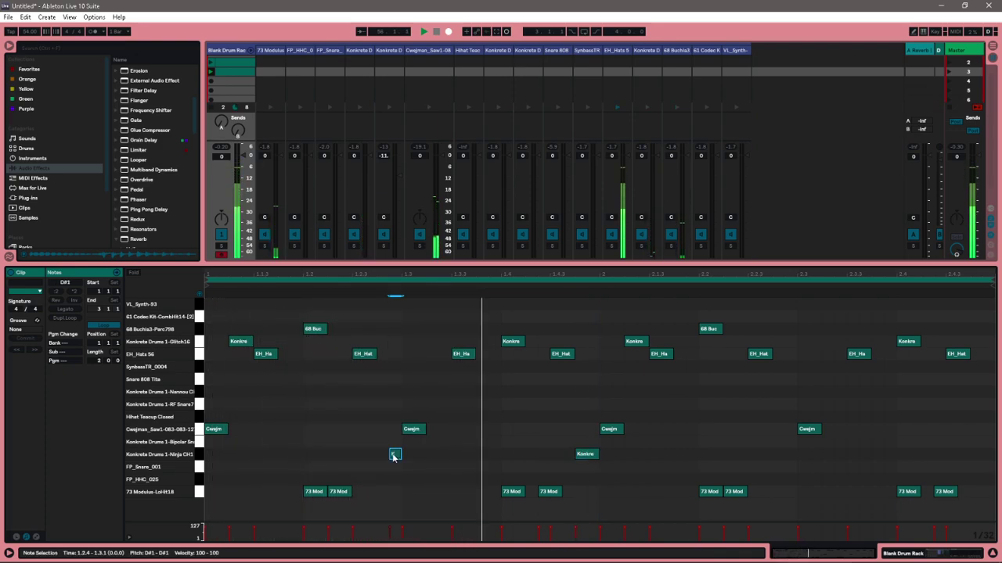
pyautogui.doubleClick(392, 454)
pyautogui.moveTo(391, 454); pyautogui.dragTo(381, 455)
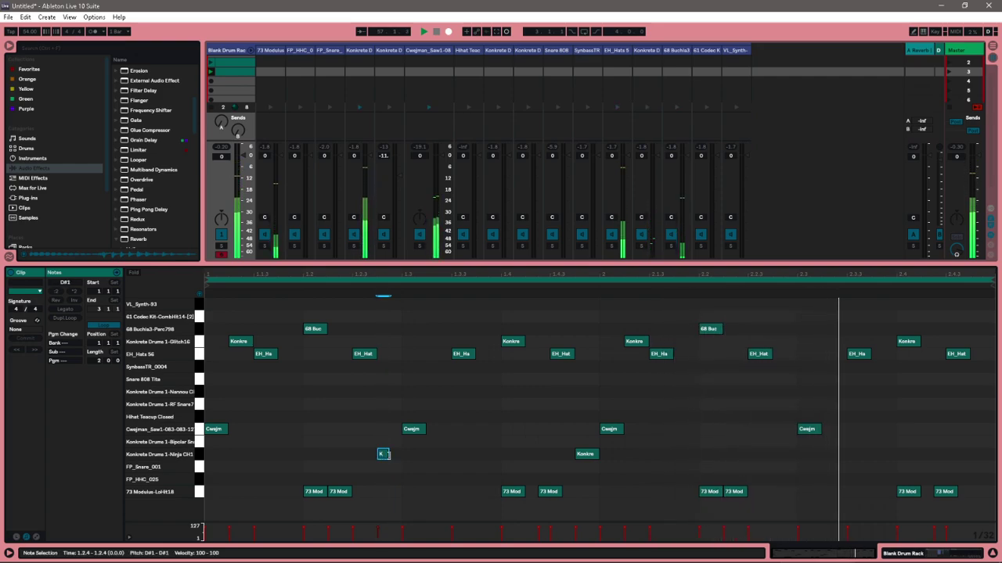
pyautogui.moveTo(384, 455); pyautogui.dragTo(402, 455)
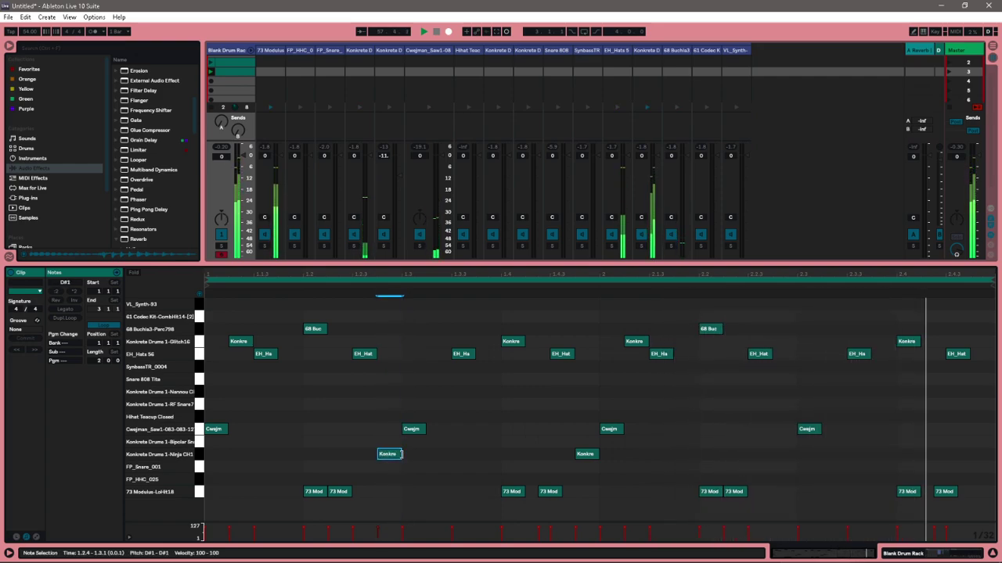
pyautogui.doubleClick(777, 455)
pyautogui.moveTo(779, 454); pyautogui.dragTo(797, 454)
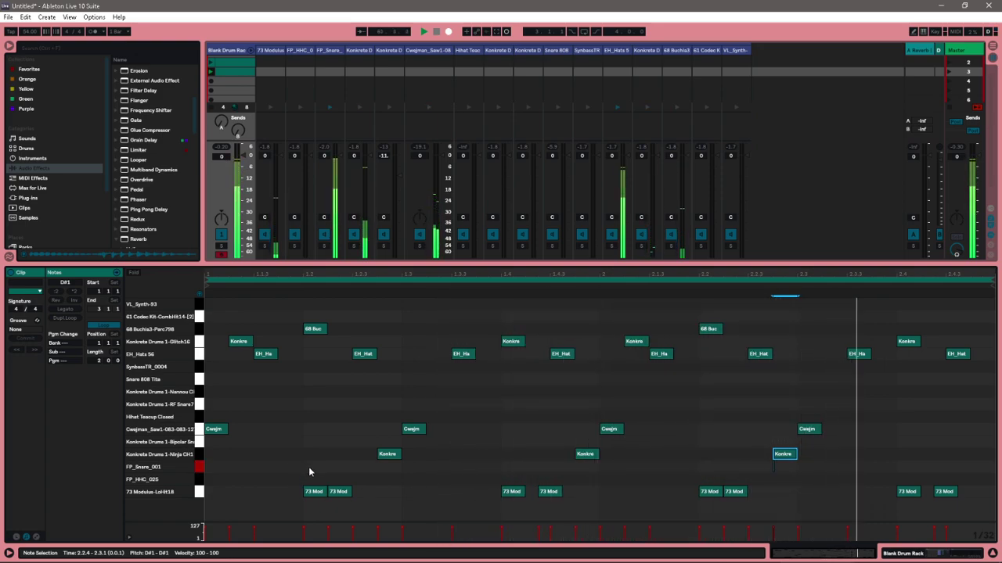
# Add 1/32-long FP_Snare_001 notes at 1.1.3, 2.3.3, 1.2.3 and 2.2.3, plus notes a 1/32 after 1.4.3 and 2.4.3.
pyautogui.doubleClick(258, 466)
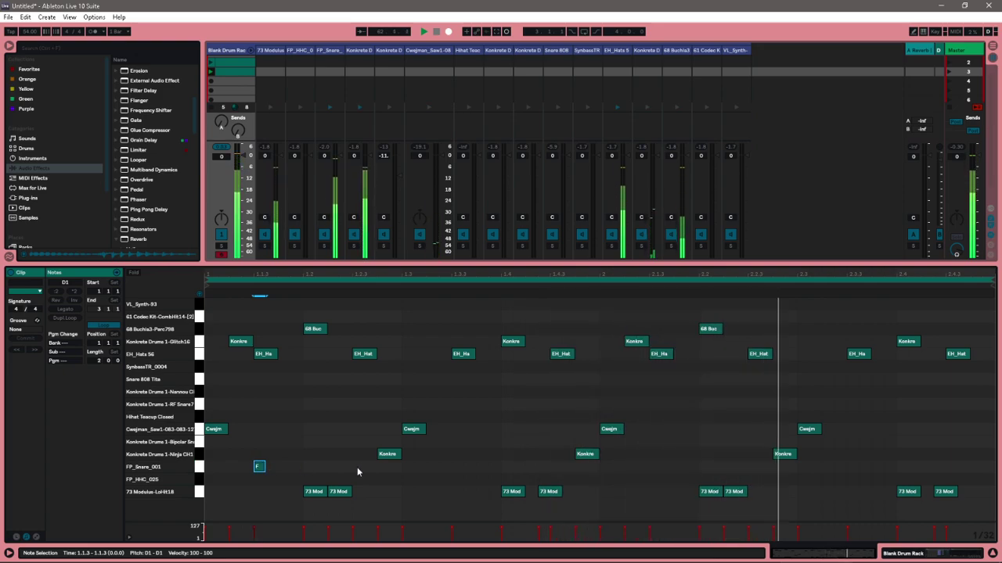
pyautogui.doubleClick(853, 467)
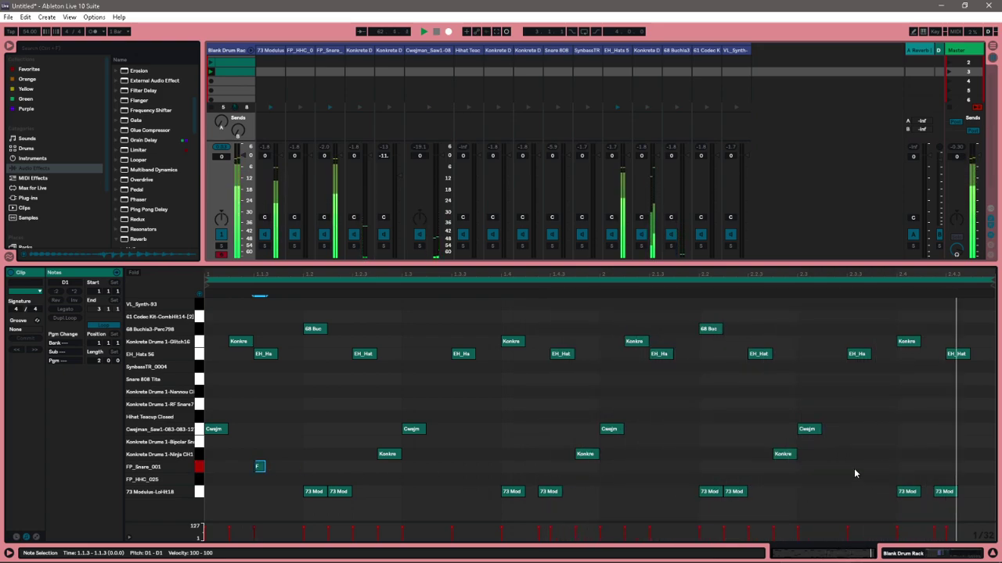
pyautogui.doubleClick(357, 467)
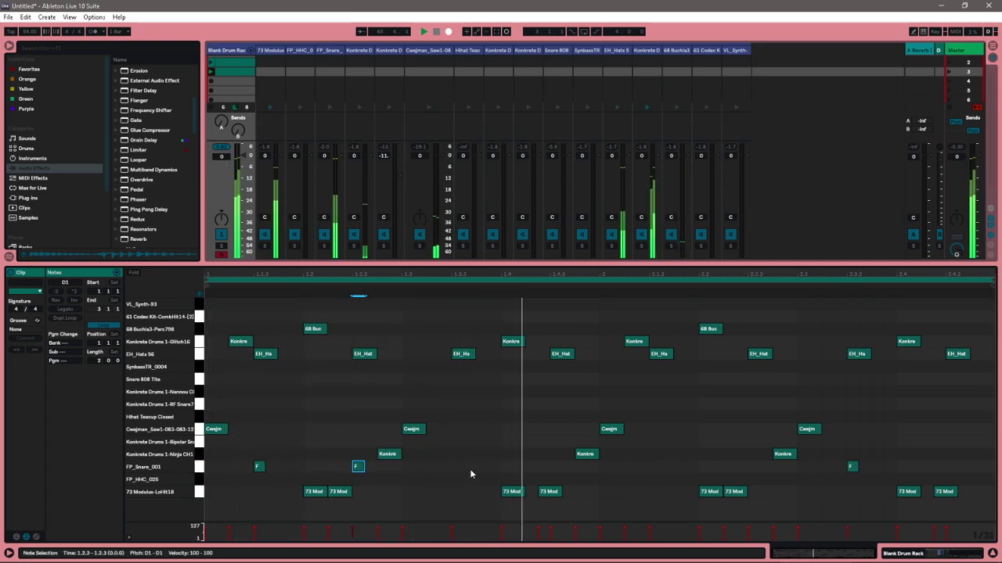
pyautogui.doubleClick(567, 467)
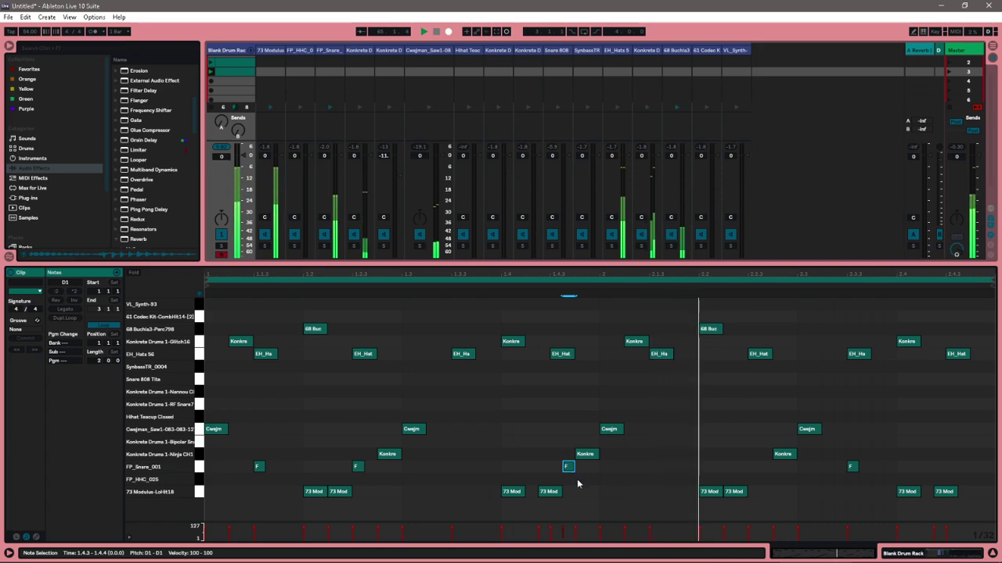
pyautogui.doubleClick(752, 467)
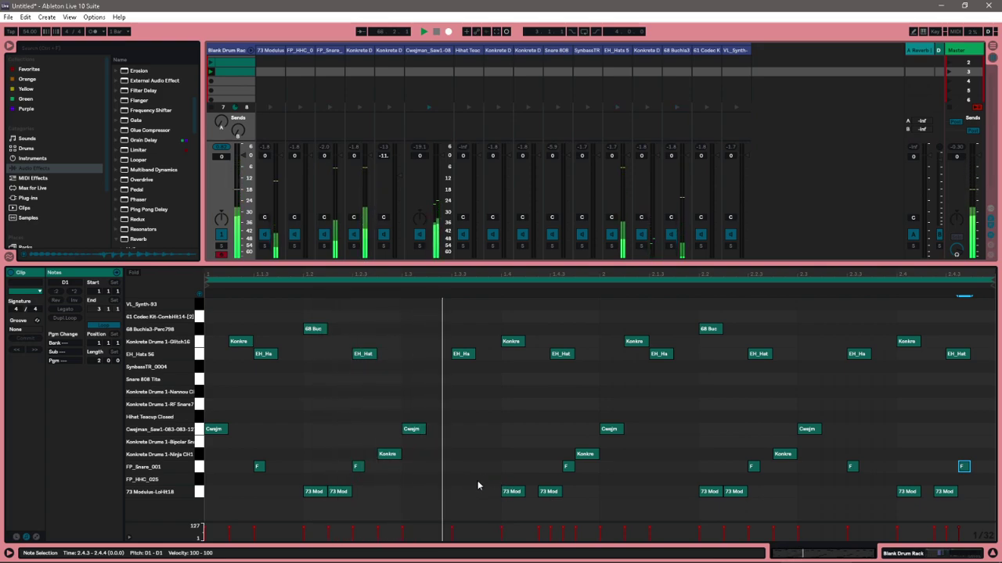
# Place FP_Snare_001 notes exactly at 1.3.3, 2.4.3, 1.4.3 and 2.1.3, deleting the ones that sit off the sixteenth positions.
pyautogui.doubleClick(444, 467)
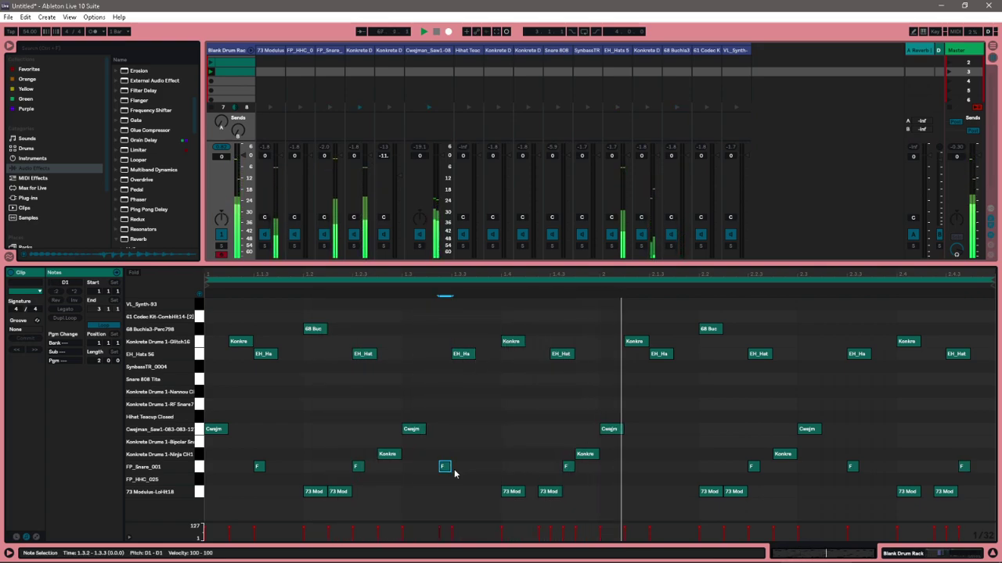
pyautogui.click(446, 474)
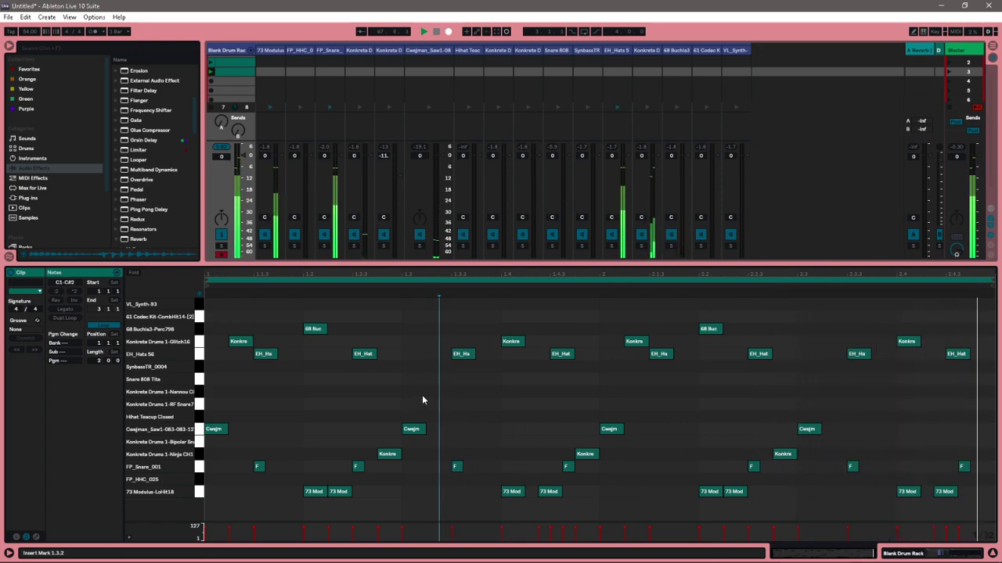
pyautogui.click(957, 467)
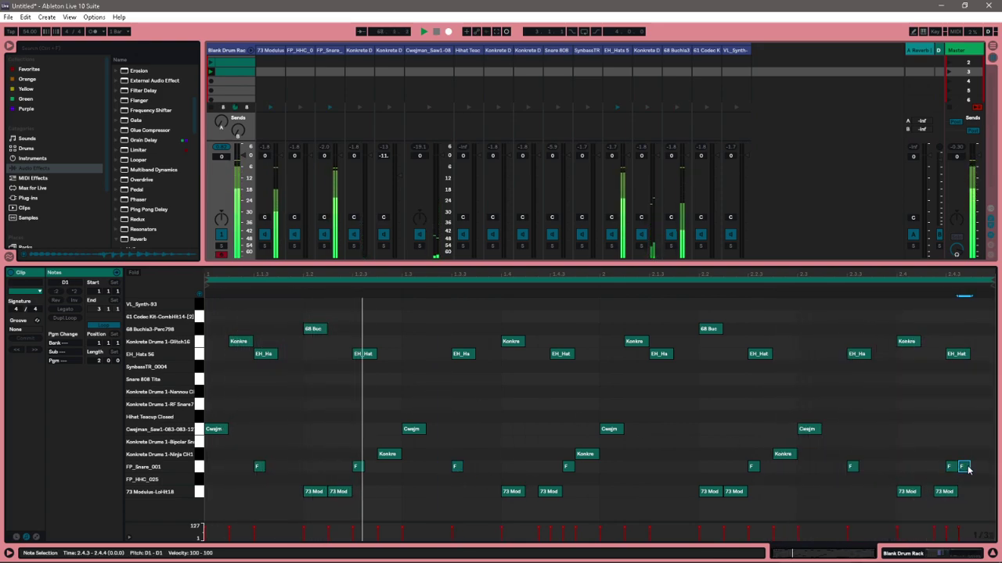
pyautogui.click(958, 474)
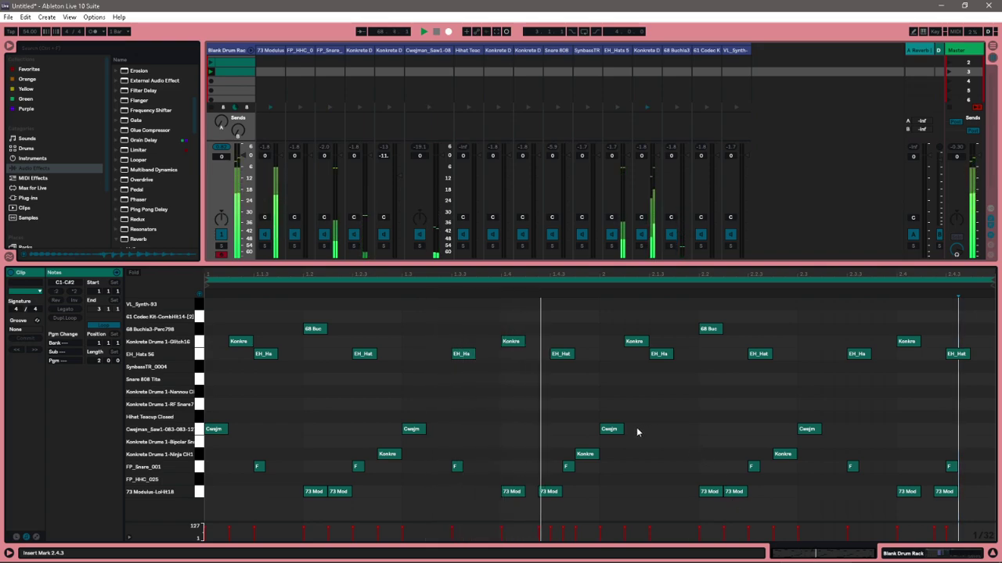
pyautogui.moveTo(570, 468); pyautogui.dragTo(563, 468)
pyautogui.click(568, 467)
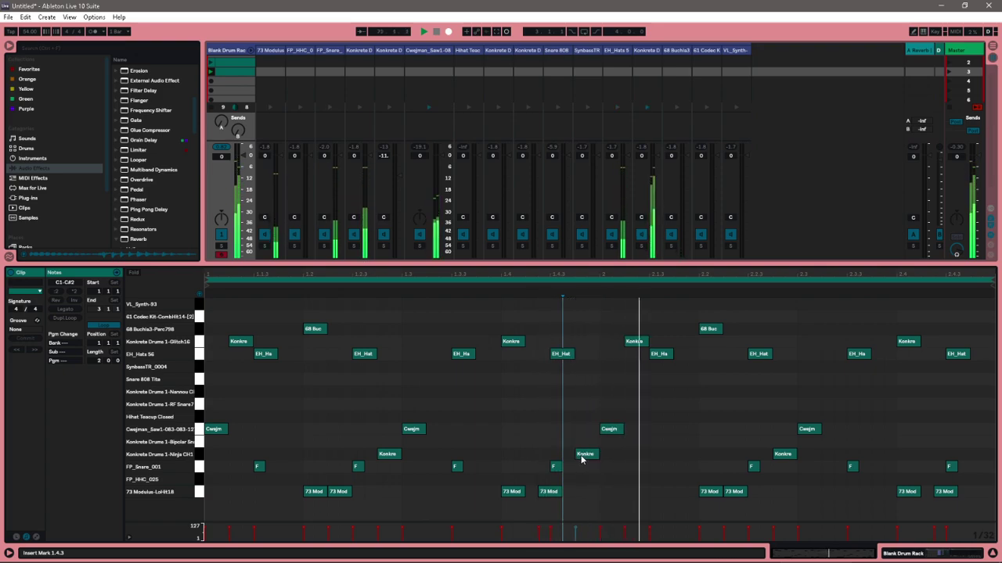
pyautogui.doubleClick(656, 467)
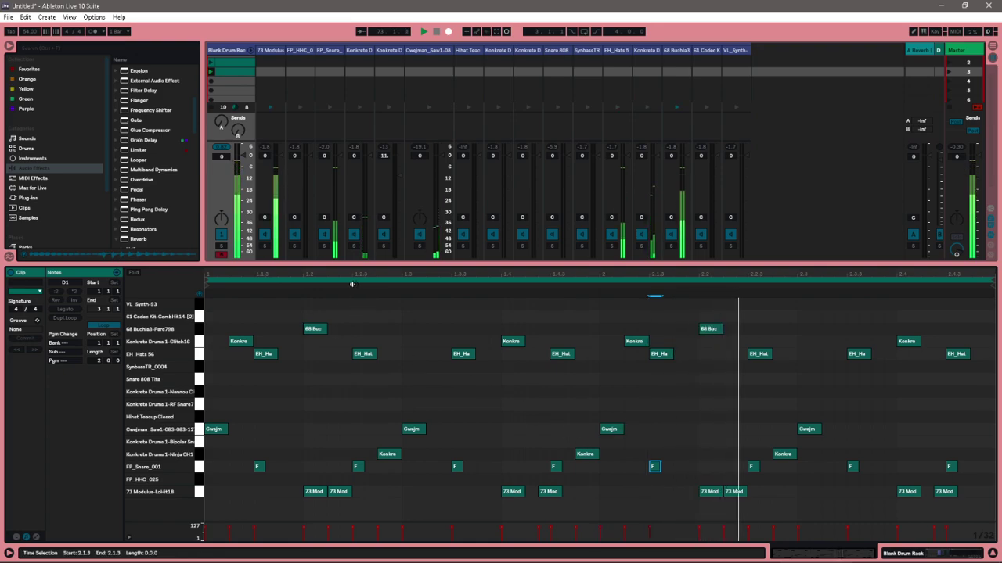
# Duplicate the scene 3 clip into scene 4 and reopen the scene 3 clip.
pyautogui.rightClick(237, 73)
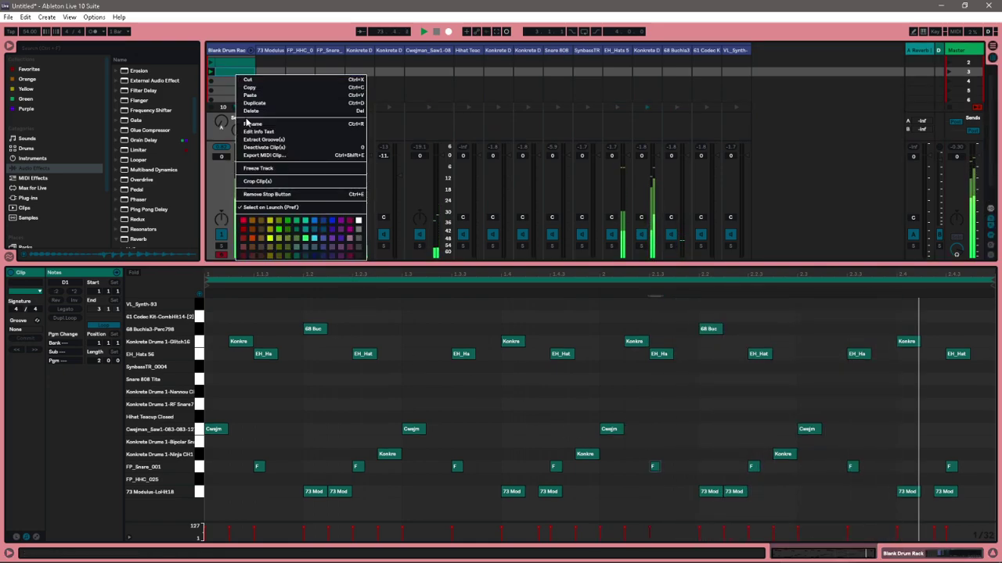
pyautogui.click(264, 104)
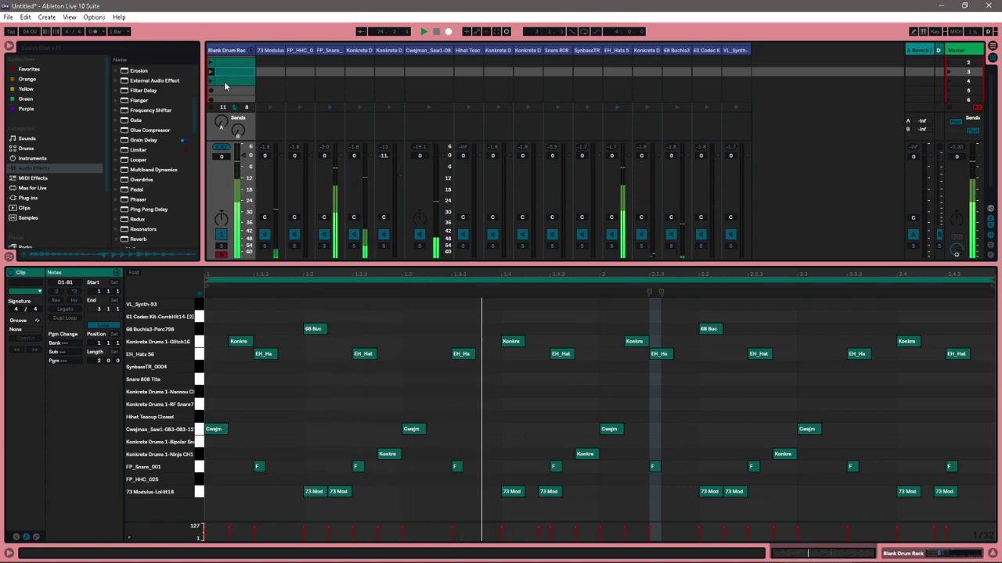
pyautogui.click(233, 81)
pyautogui.click(230, 74)
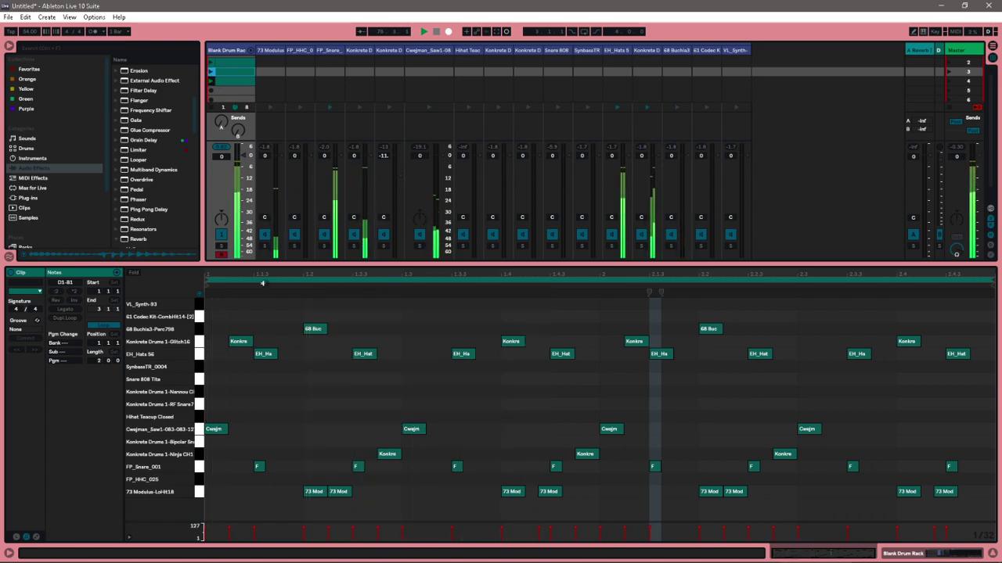
# Delete the FP_Snare_001 notes at 1.2.3, 2.2.3 and 2.4.3 from the scene 3 clip.
pyautogui.click(257, 467)
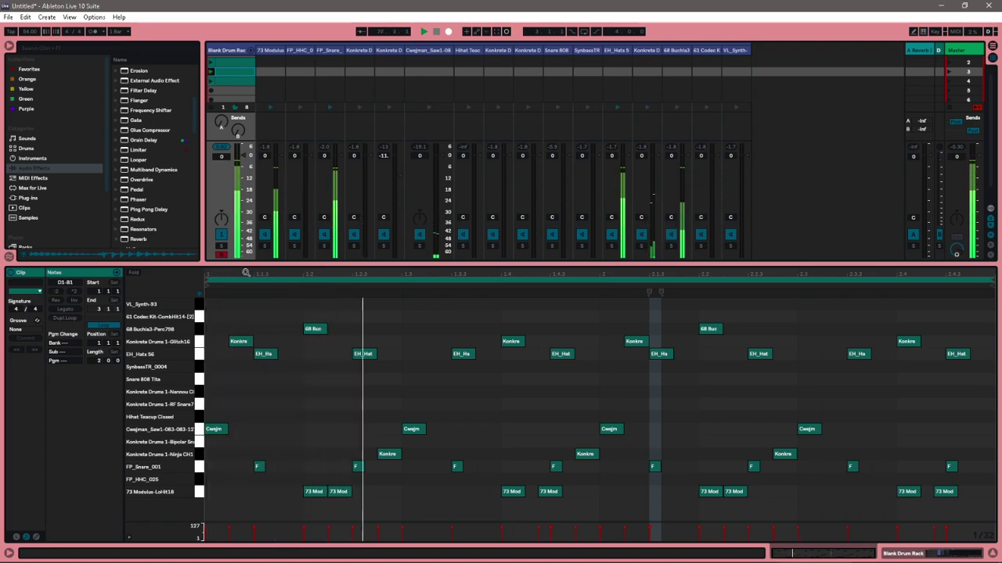
pyautogui.click(315, 329)
pyautogui.doubleClick(357, 468)
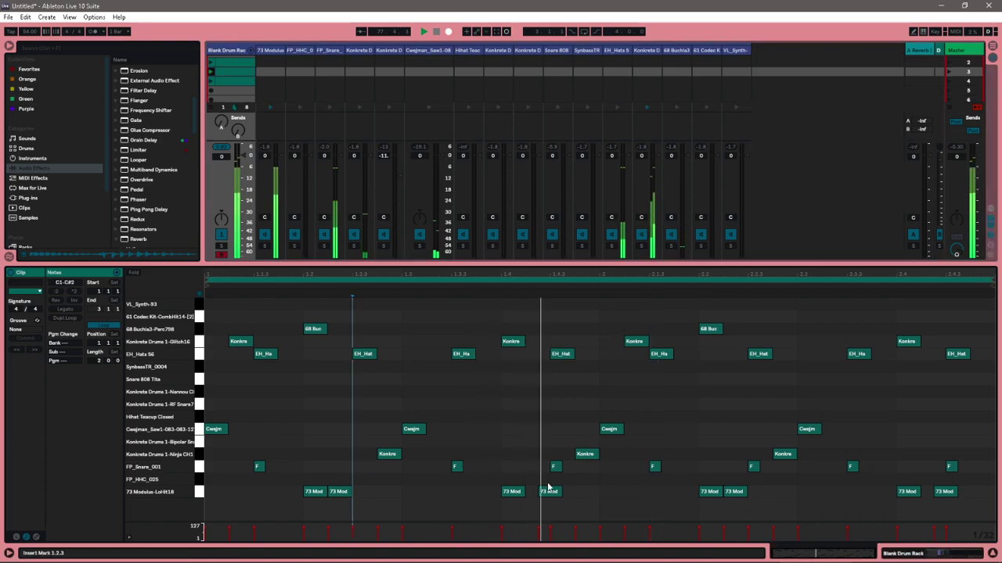
pyautogui.click(655, 468)
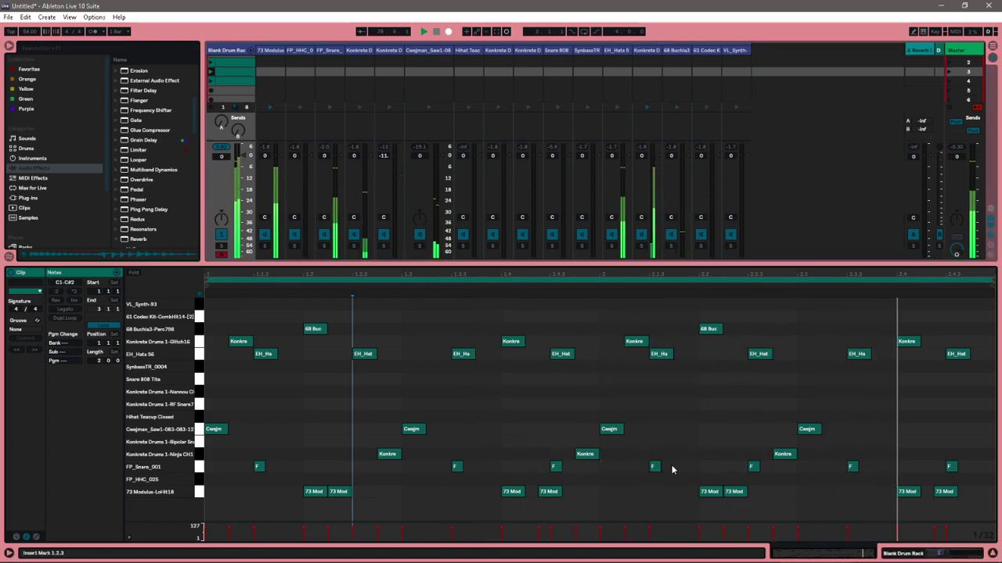
pyautogui.click(752, 467)
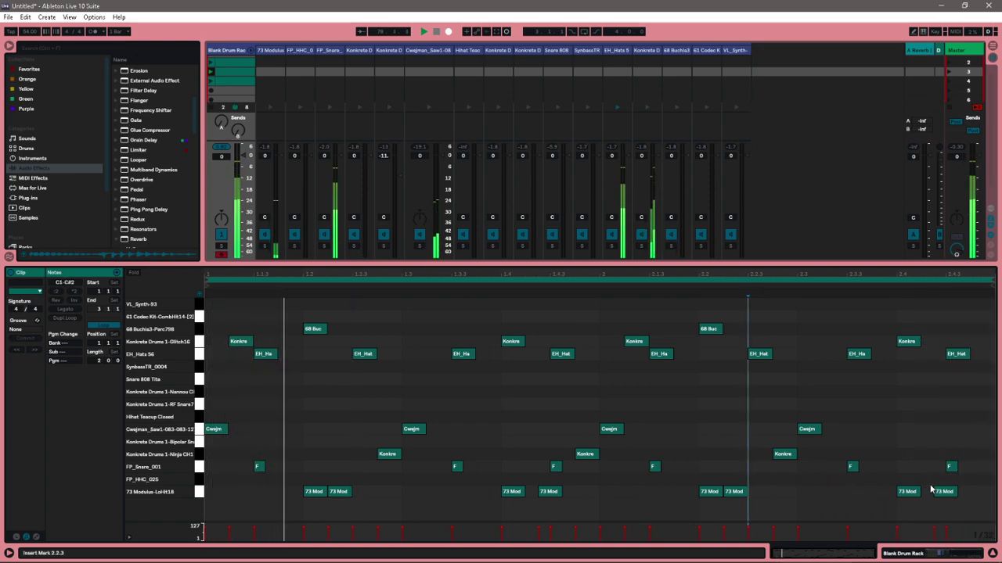
pyautogui.click(951, 467)
pyautogui.press('Delete')
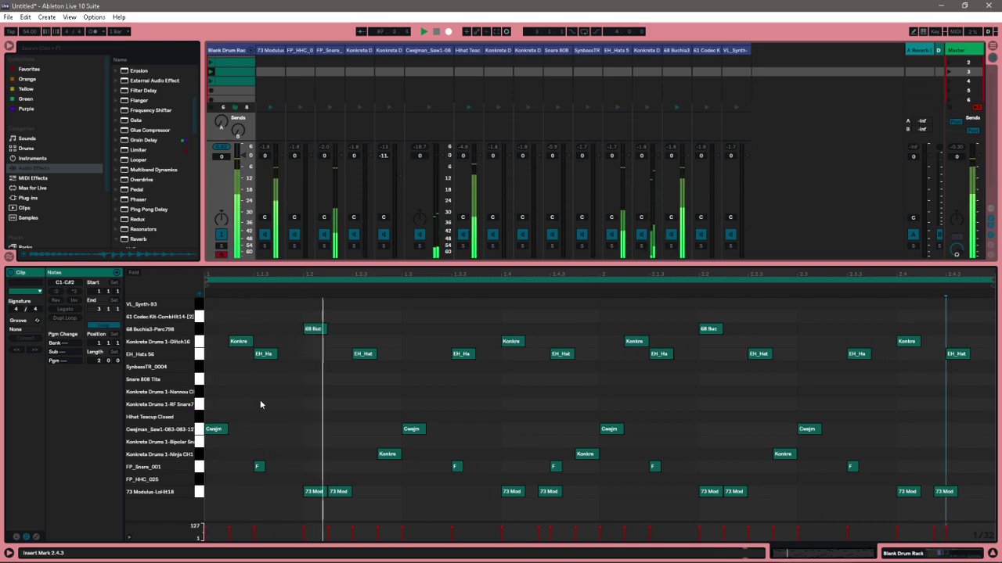
# Duplicate the scene 4 clip into scene 5 and open the new copy.
pyautogui.click(226, 89)
pyautogui.click(233, 81)
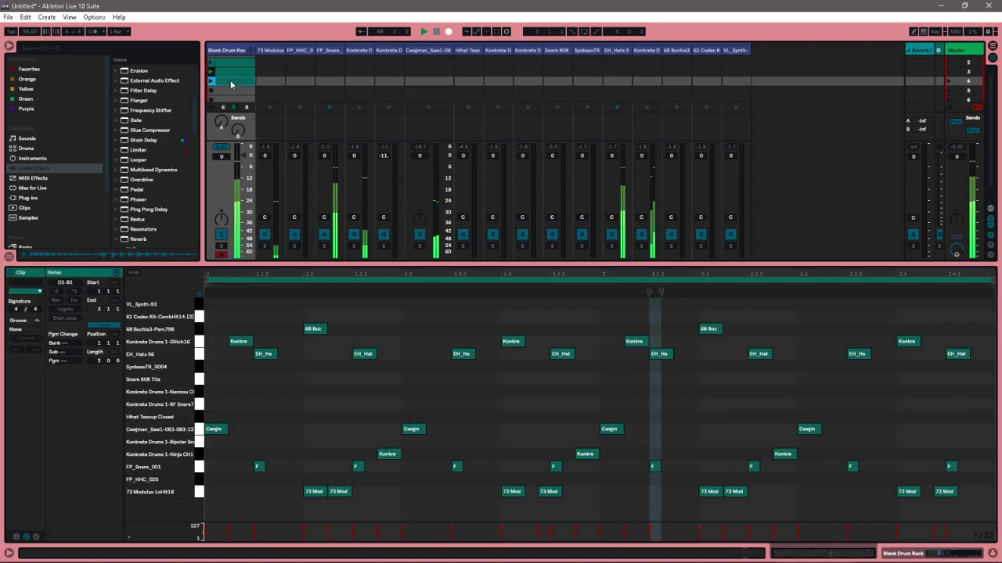
pyautogui.rightClick(231, 84)
pyautogui.click(249, 108)
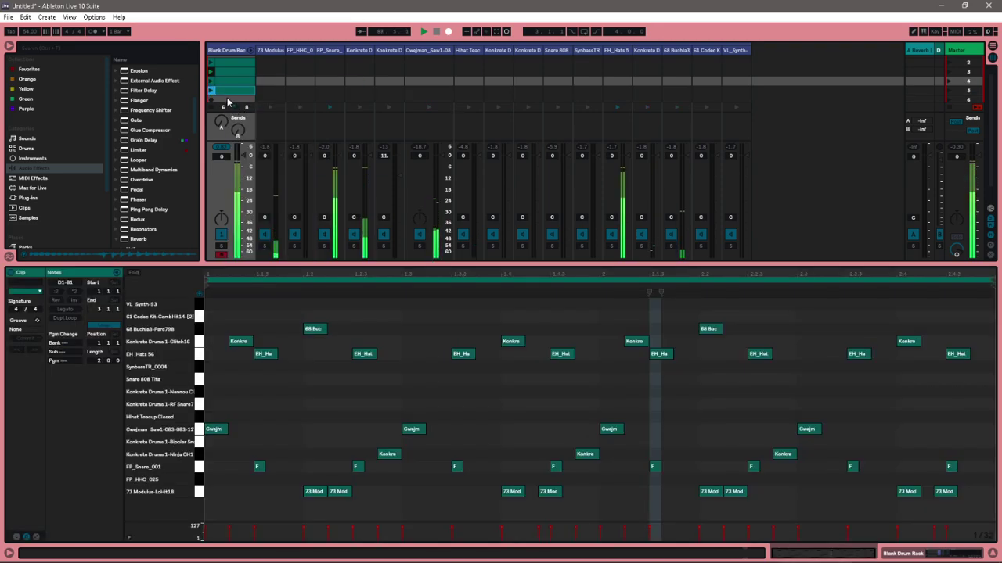
pyautogui.click(225, 95)
pyautogui.click(250, 384)
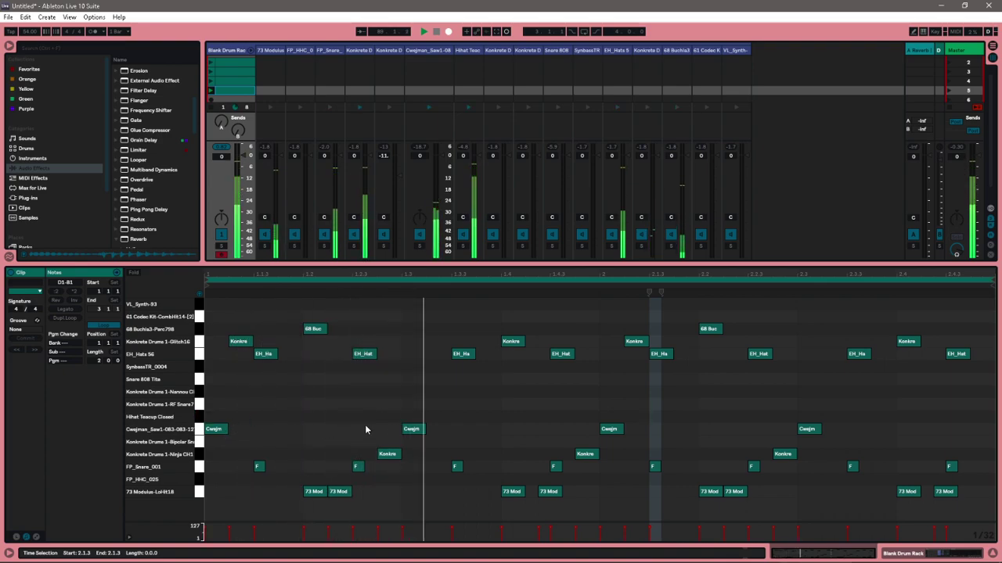
# Add Hihat Teacup Closed notes on every sixteenth of beats 1.4 and 2.4 in the scene 5 clip.
pyautogui.doubleClick(506, 419)
pyautogui.doubleClick(529, 416)
pyautogui.doubleClick(555, 416)
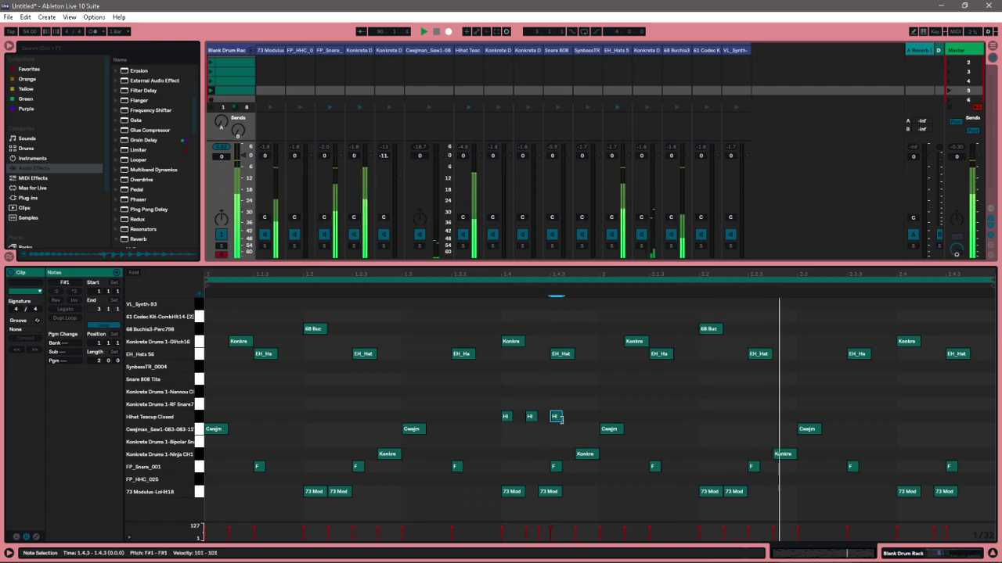
pyautogui.doubleClick(580, 416)
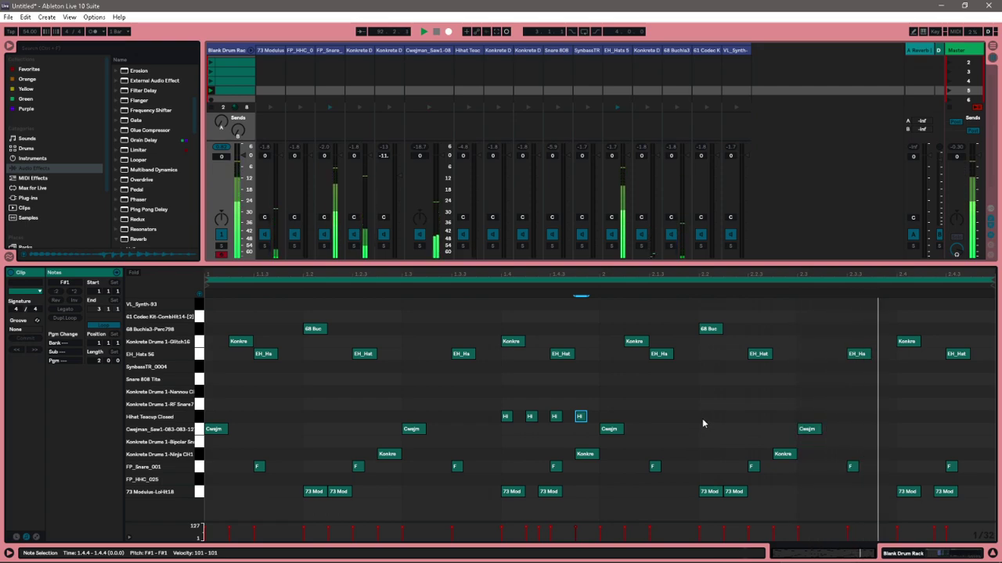
pyautogui.doubleClick(925, 417)
pyautogui.doubleClick(950, 416)
pyautogui.doubleClick(901, 417)
pyautogui.doubleClick(975, 416)
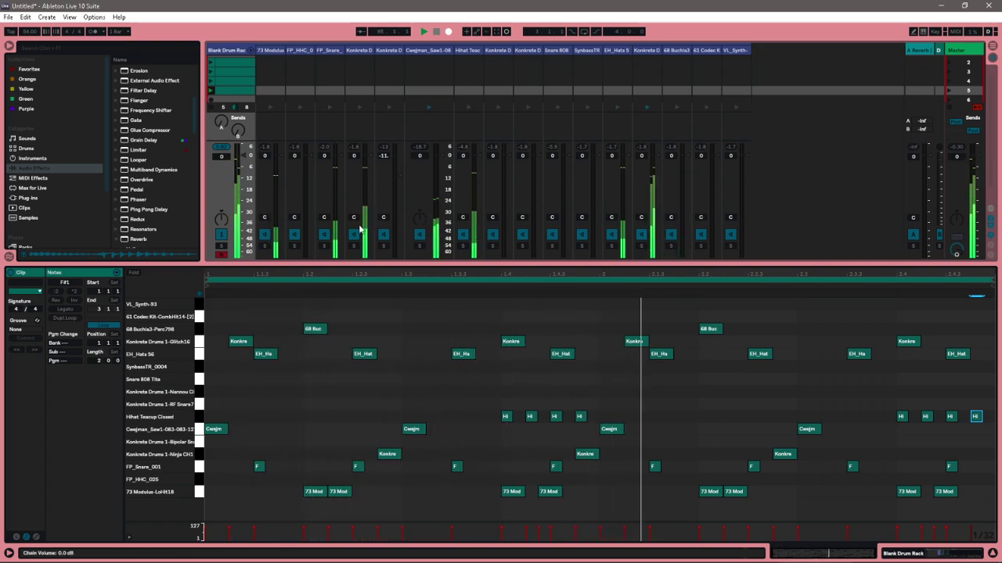
# Duplicate the scene 5 clip into scene 6 and launch the new copy.
pyautogui.rightClick(231, 92)
pyautogui.click(261, 119)
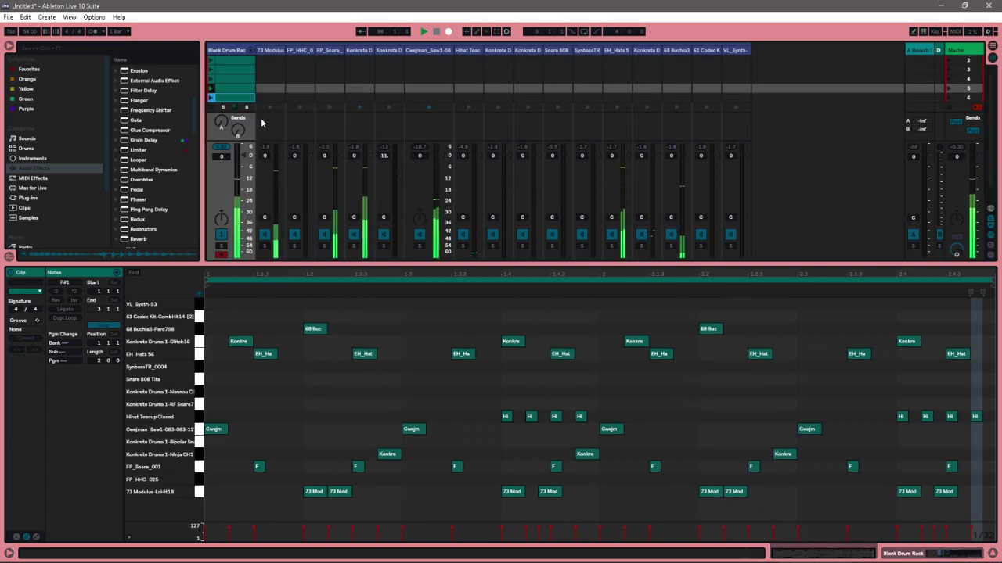
pyautogui.click(211, 100)
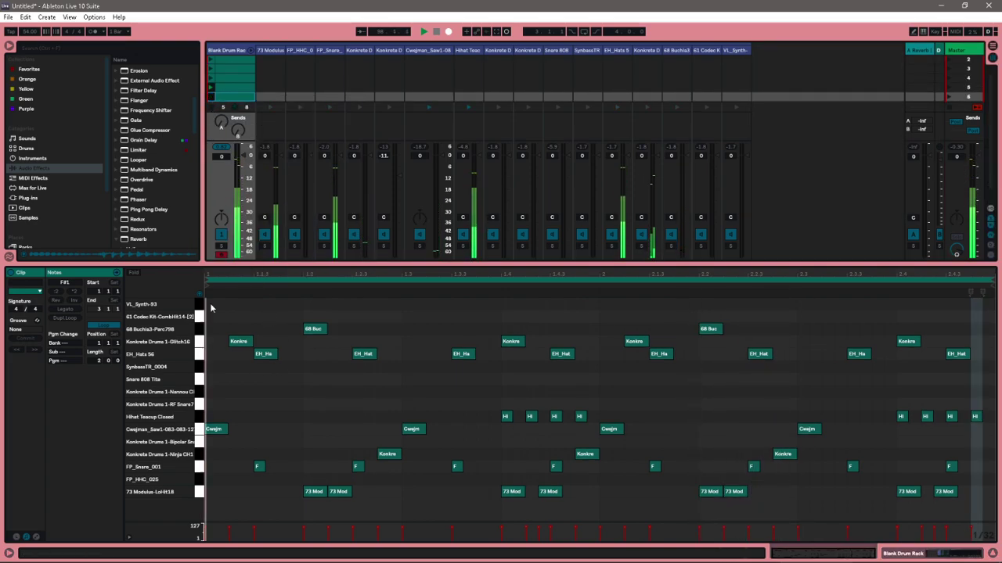
# Fill the first bar of the scene 6 clip with Hihat Teacup Closed notes on each sixteenth from 1.1.1 to 1.3.4.
pyautogui.doubleClick(209, 416)
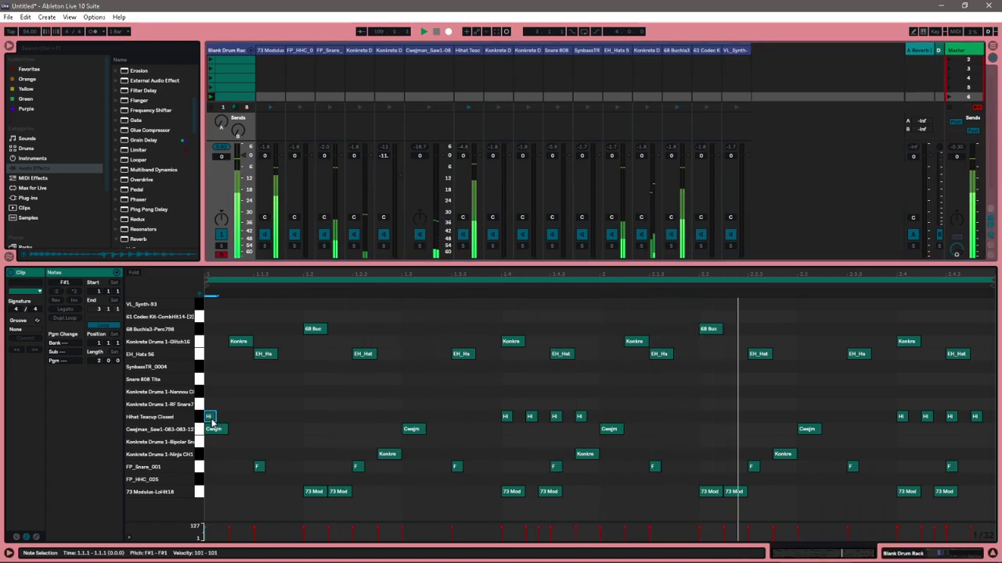
pyautogui.doubleClick(233, 416)
pyautogui.doubleClick(258, 417)
pyautogui.doubleClick(283, 417)
pyautogui.doubleClick(308, 417)
pyautogui.doubleClick(332, 416)
pyautogui.click(348, 422)
pyautogui.doubleClick(357, 416)
pyautogui.doubleClick(382, 416)
pyautogui.doubleClick(407, 416)
pyautogui.doubleClick(431, 416)
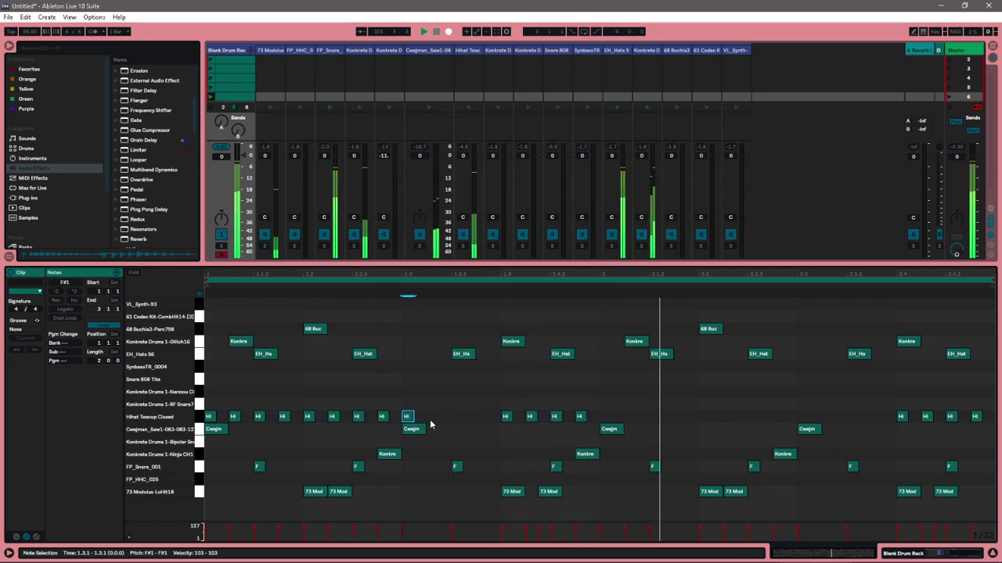
pyautogui.click(452, 422)
pyautogui.doubleClick(456, 417)
pyautogui.click(480, 420)
pyautogui.doubleClick(480, 416)
# Fill the second bar with Hihat Teacup Closed notes on each sixteenth from 2.1.1 to 2.3.4.
pyautogui.click(602, 424)
pyautogui.doubleClick(604, 417)
pyautogui.click(647, 422)
pyautogui.doubleClick(653, 416)
pyautogui.doubleClick(678, 416)
pyautogui.doubleClick(705, 417)
pyautogui.doubleClick(728, 417)
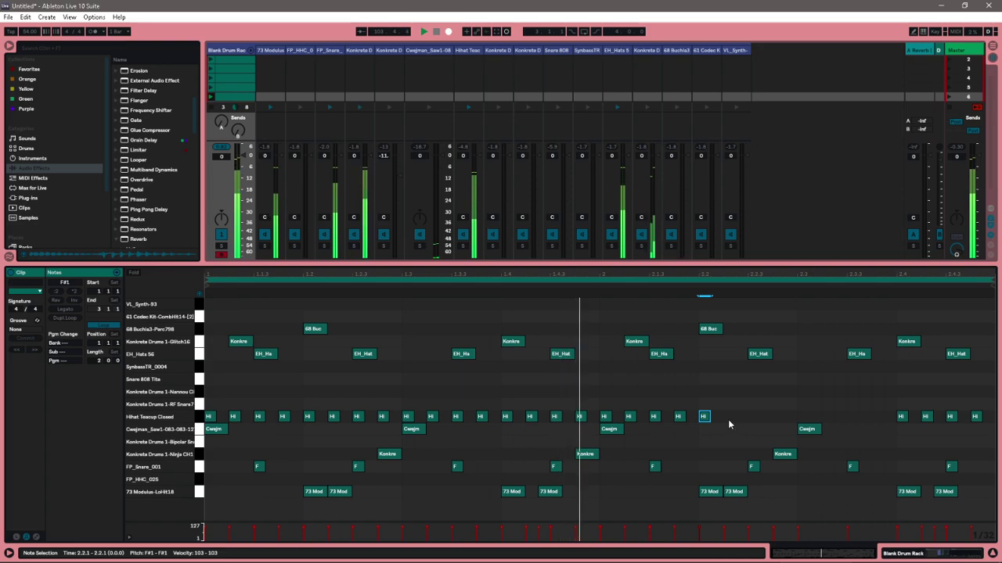
pyautogui.doubleClick(753, 417)
pyautogui.doubleClick(777, 417)
pyautogui.doubleClick(802, 417)
pyautogui.doubleClick(826, 417)
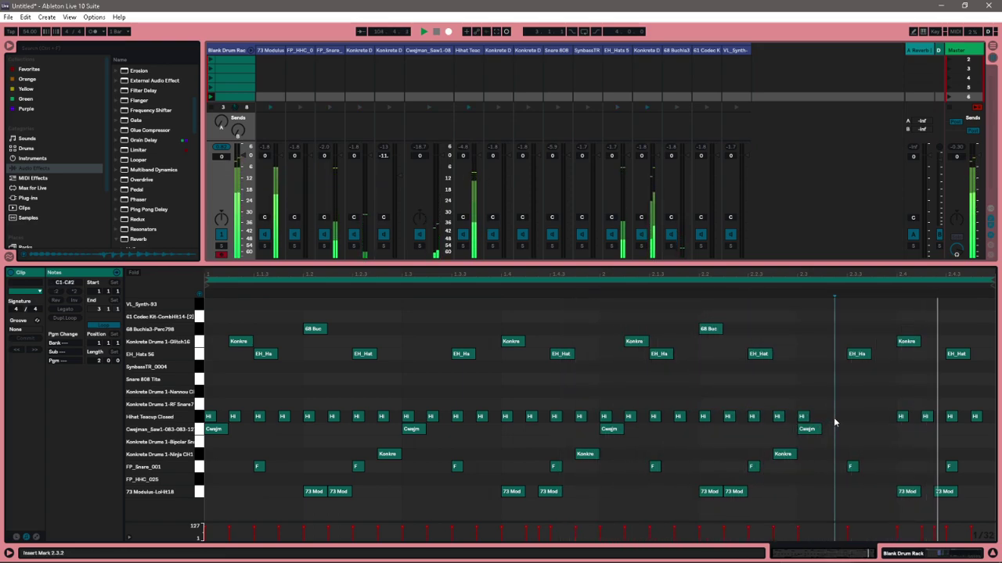
pyautogui.doubleClick(851, 417)
pyautogui.doubleClick(877, 417)
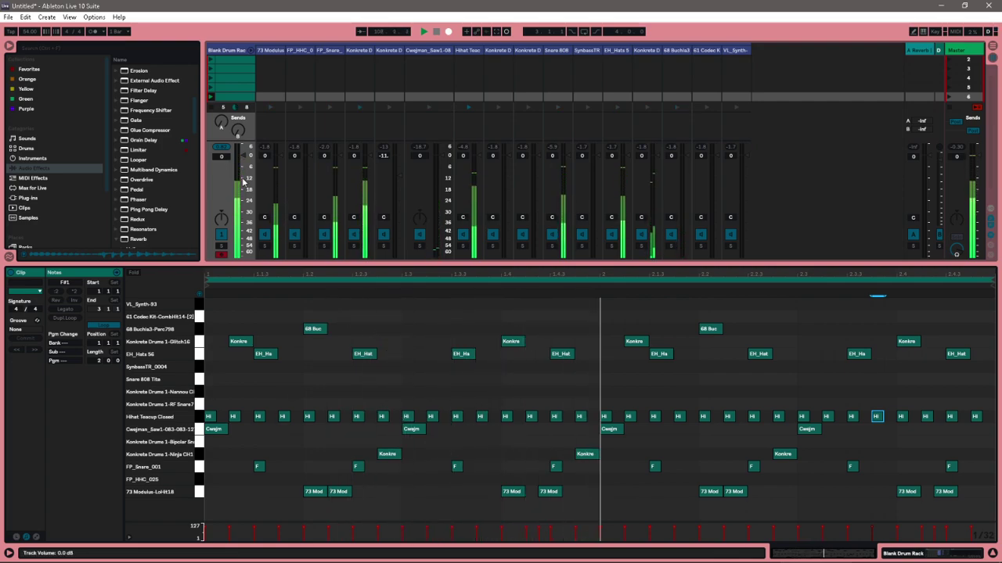
# Duplicate the scene 6 clip into scene 7 and open the new copy.
pyautogui.scroll(-2, 231, 88)
pyautogui.rightClick(236, 77)
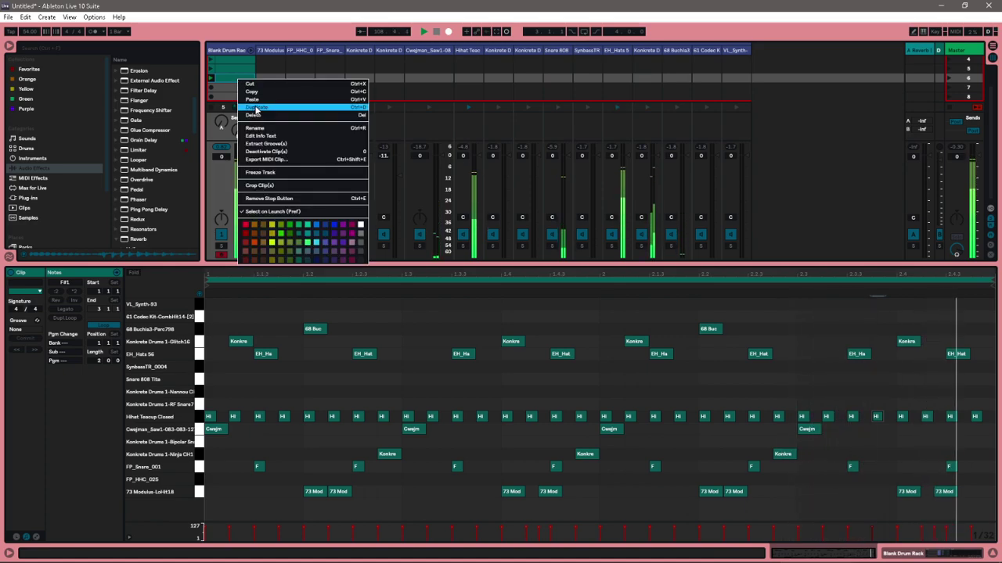
pyautogui.click(255, 108)
pyautogui.click(228, 92)
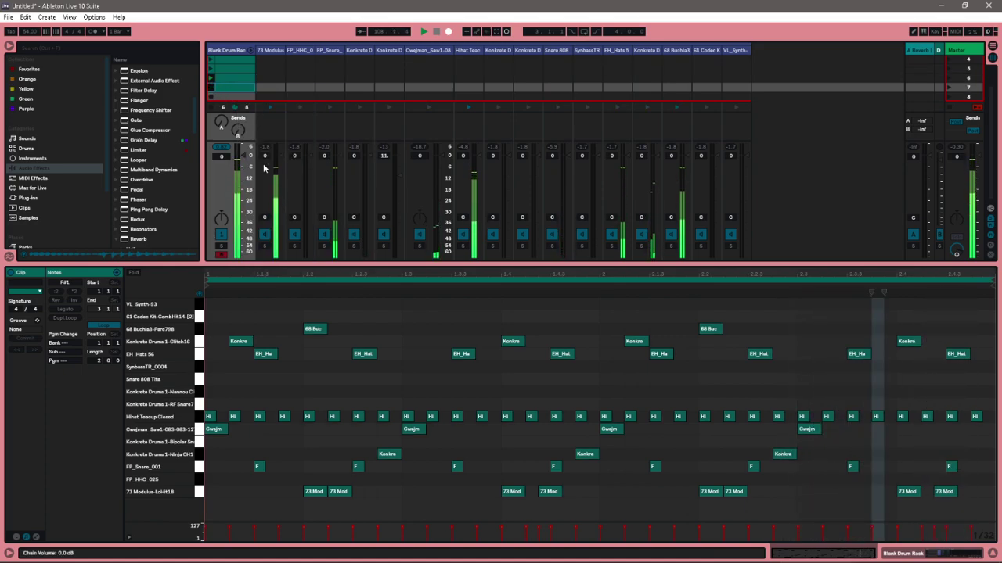
# Add Snare 808 Tite notes on the third sixteenth of every beat in both bars, from 1.1.3 to 2.4.3.
pyautogui.doubleClick(259, 380)
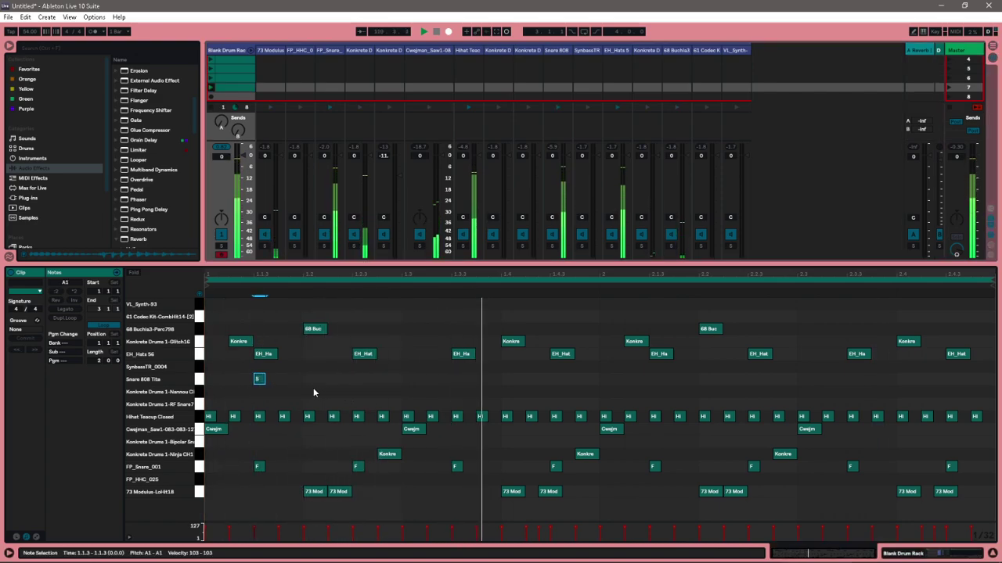
pyautogui.doubleClick(554, 379)
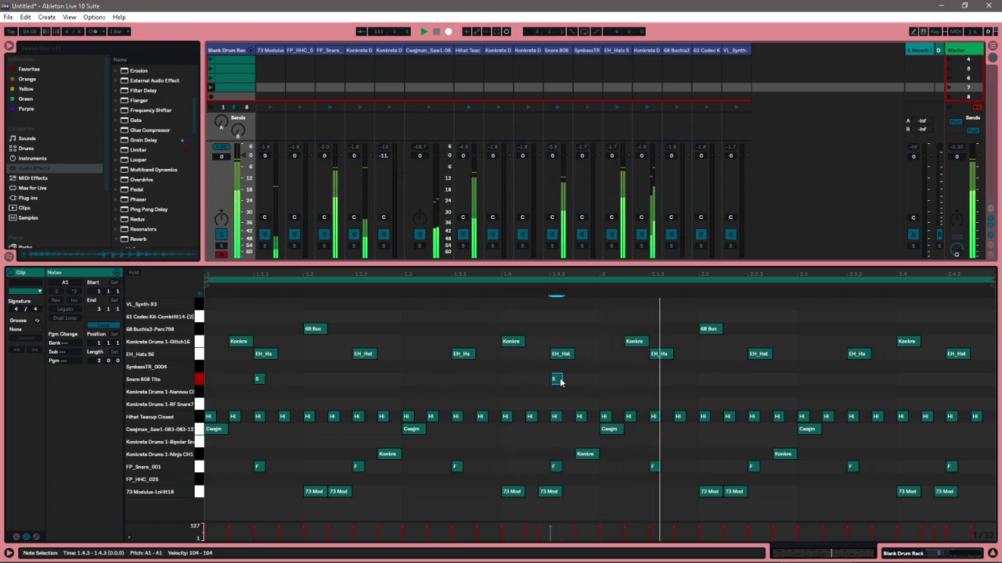
pyautogui.doubleClick(357, 378)
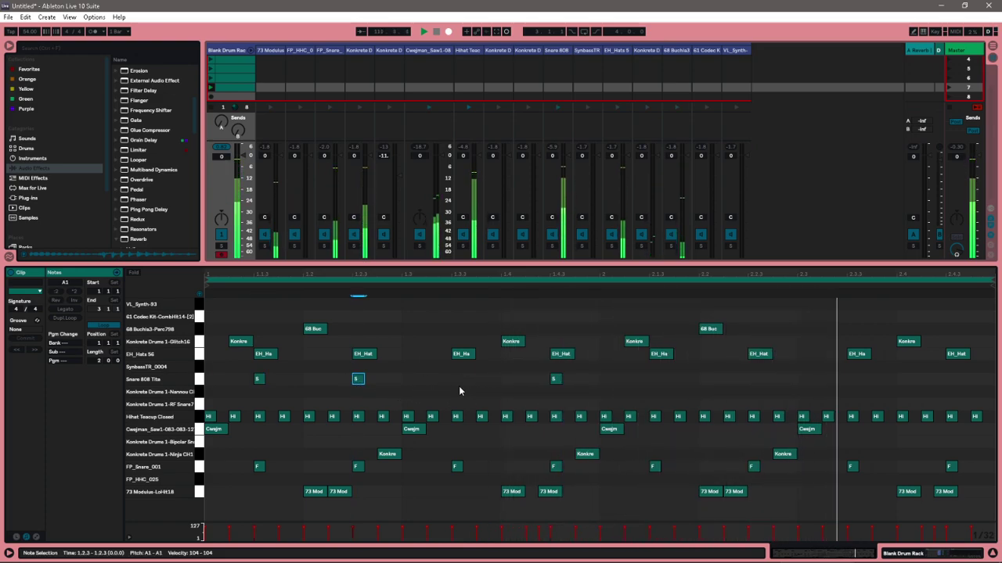
pyautogui.doubleClick(654, 379)
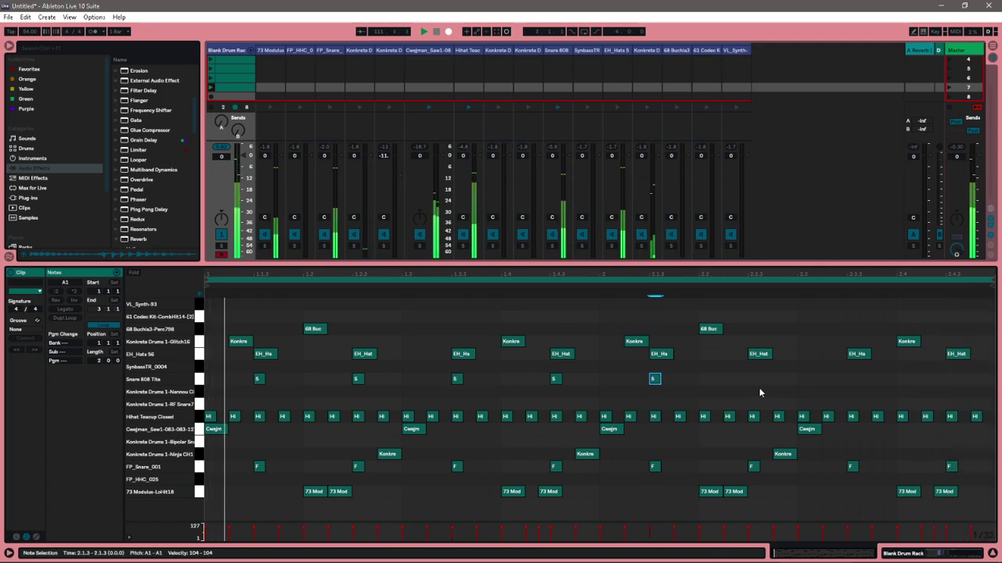
pyautogui.doubleClick(850, 380)
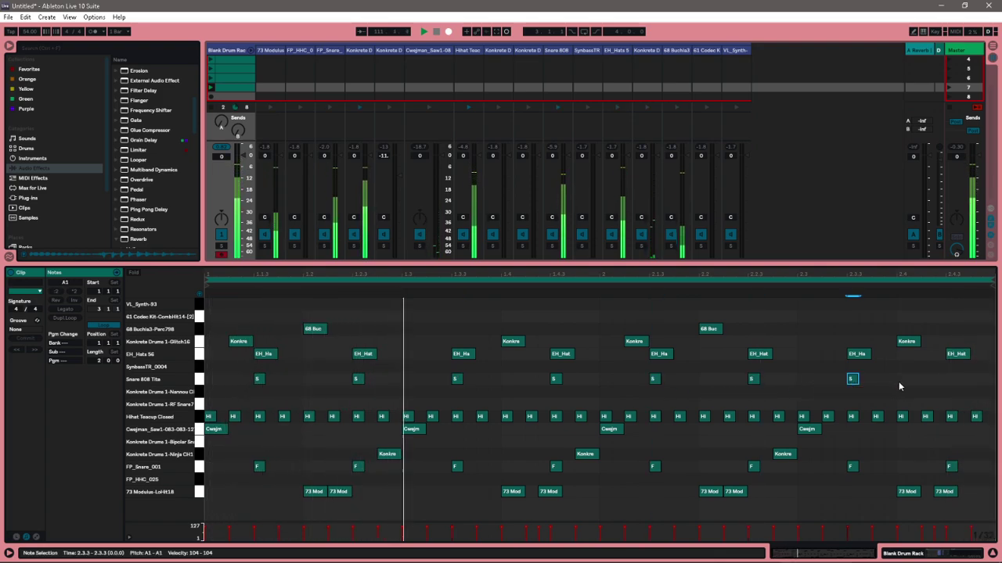
pyautogui.doubleClick(950, 379)
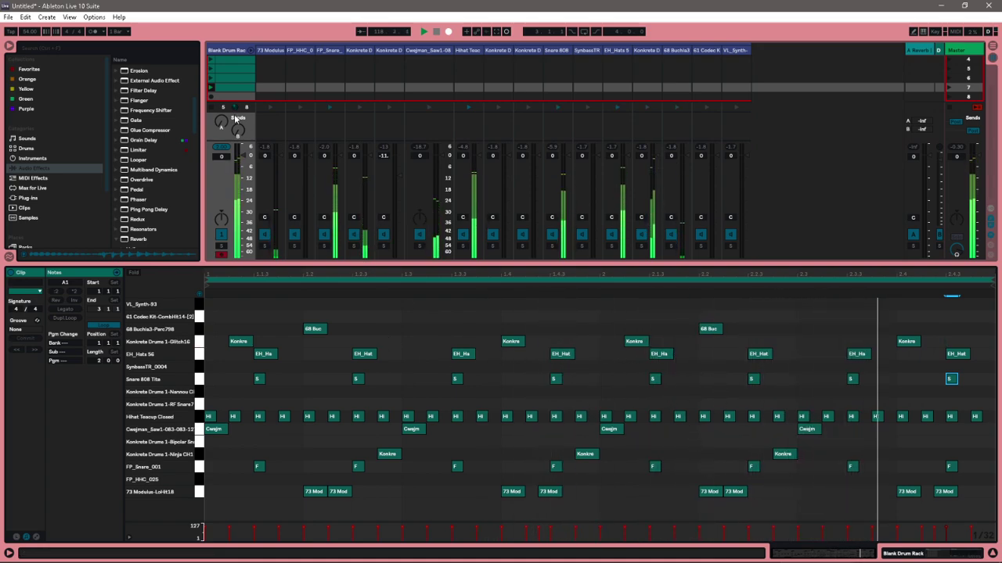
# Duplicate the scene 7 clip into scene 8 and open the new copy.
pyautogui.rightClick(216, 92)
pyautogui.click(293, 117)
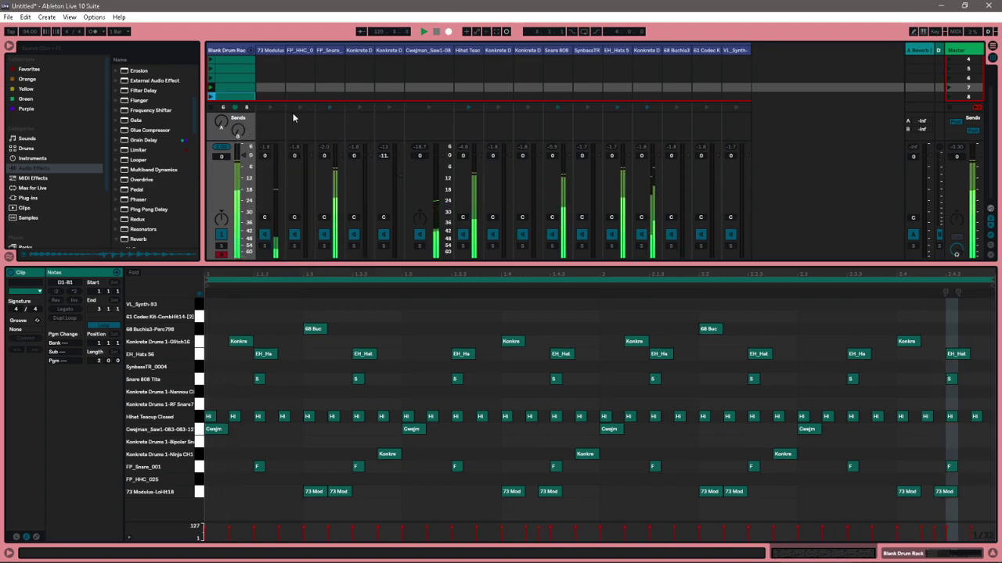
pyautogui.click(218, 100)
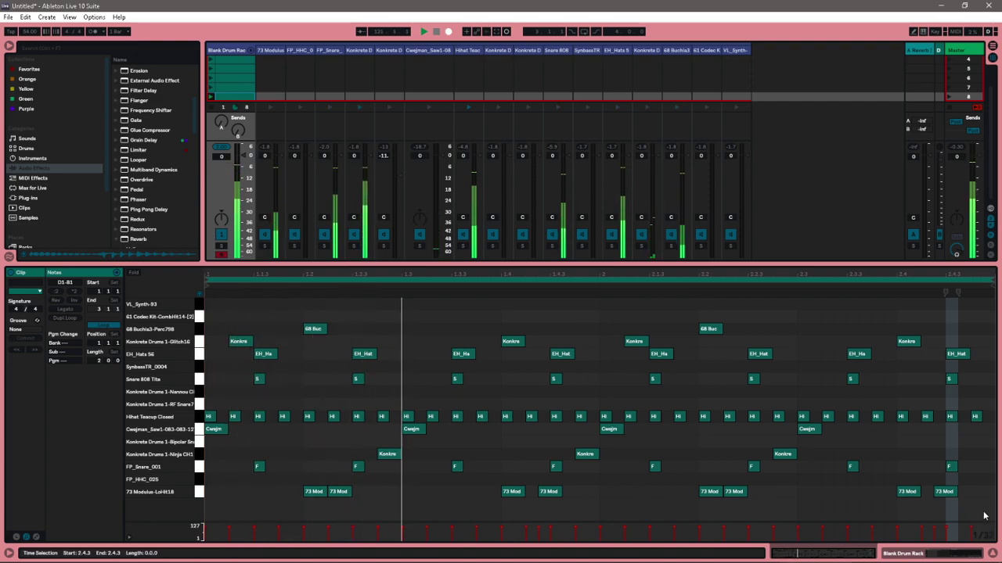
# Set the scene 8 clip's adaptive grid to Narrowest and turn on Draw Mode for editing around beat 1.1.
pyautogui.rightClick(989, 538)
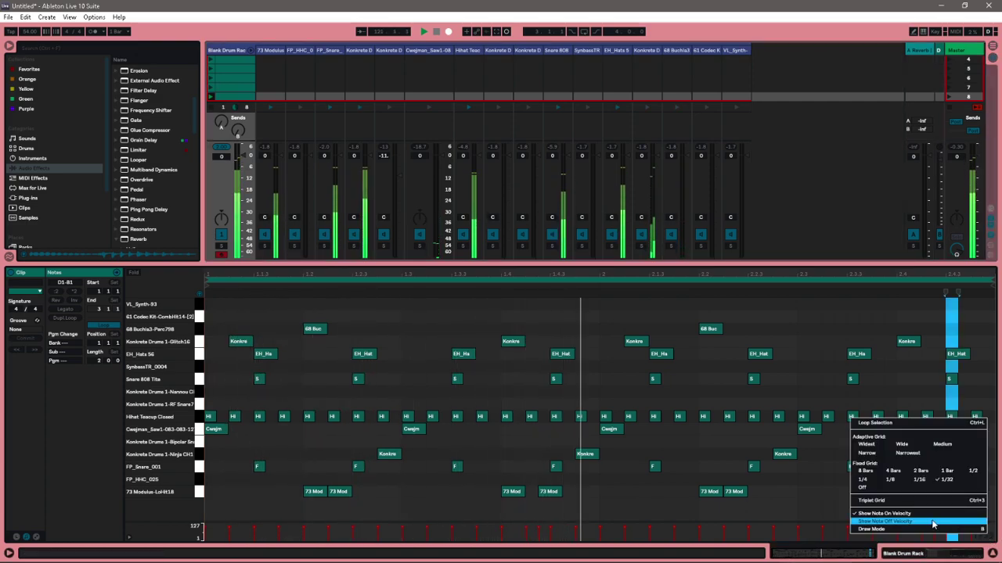
pyautogui.click(920, 456)
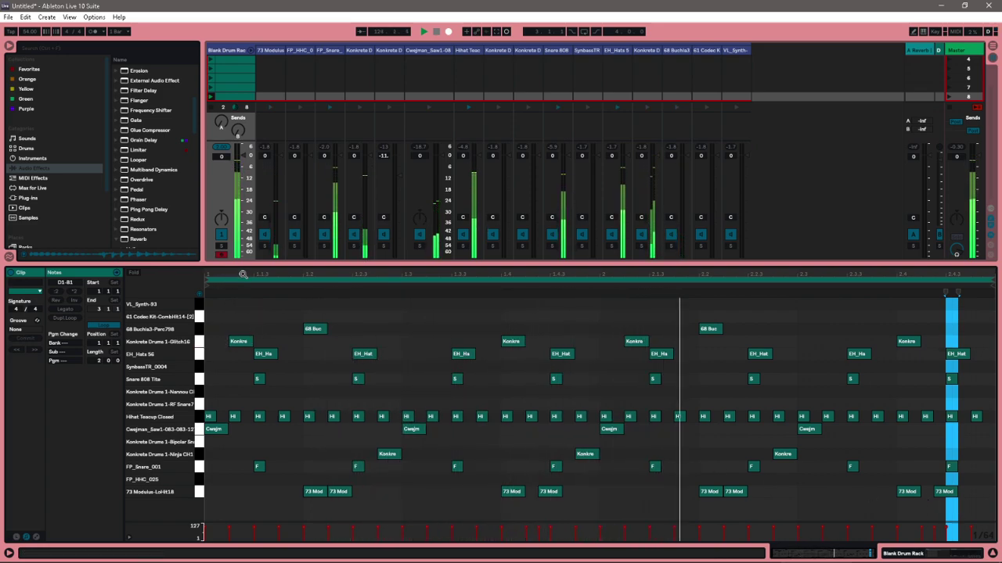
pyautogui.press('+')
pyautogui.press('+')
pyautogui.press('+')
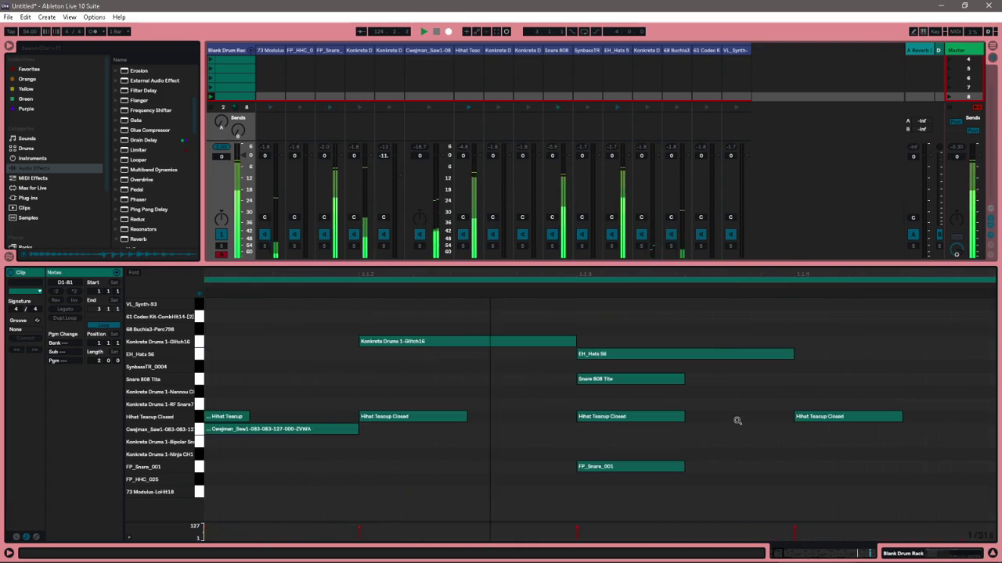
pyautogui.click(467, 391)
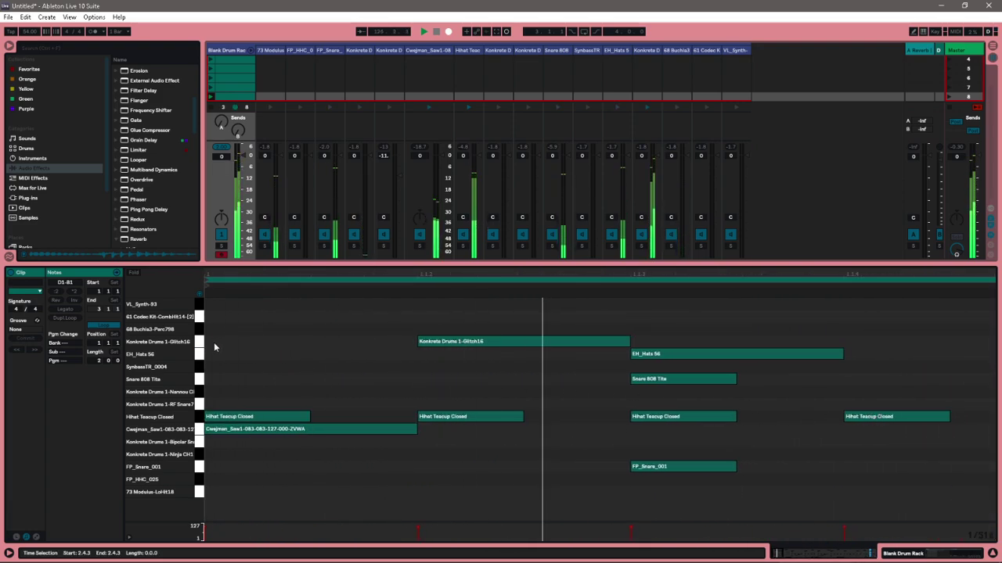
pyautogui.click(914, 32)
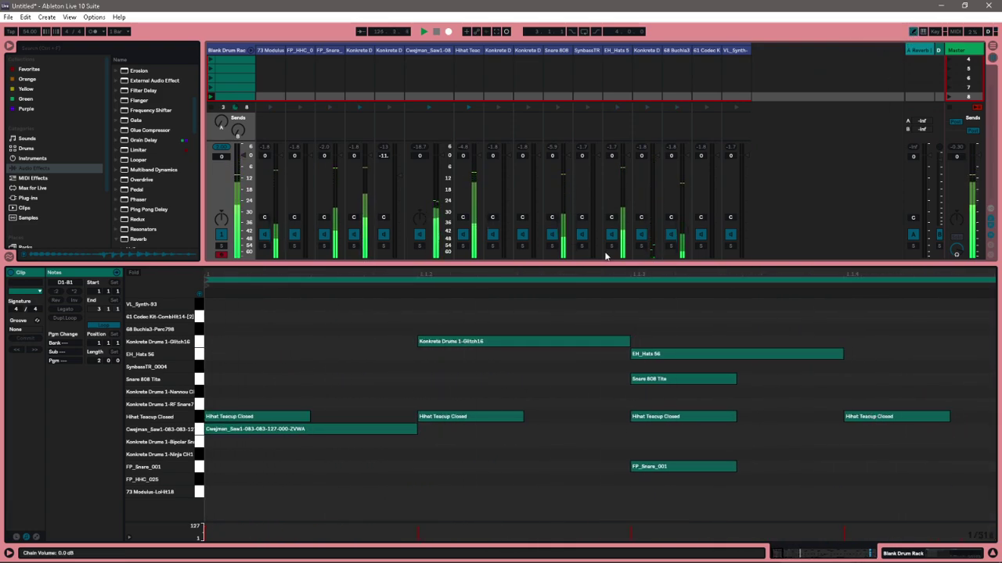
# Draw eight consecutive 1/512 Konkrete Drums 1-Glitch16 notes from 1.1.1 and slope their velocities down from 95 to 29.
pyautogui.moveTo(208, 342); pyautogui.dragTo(259, 338)
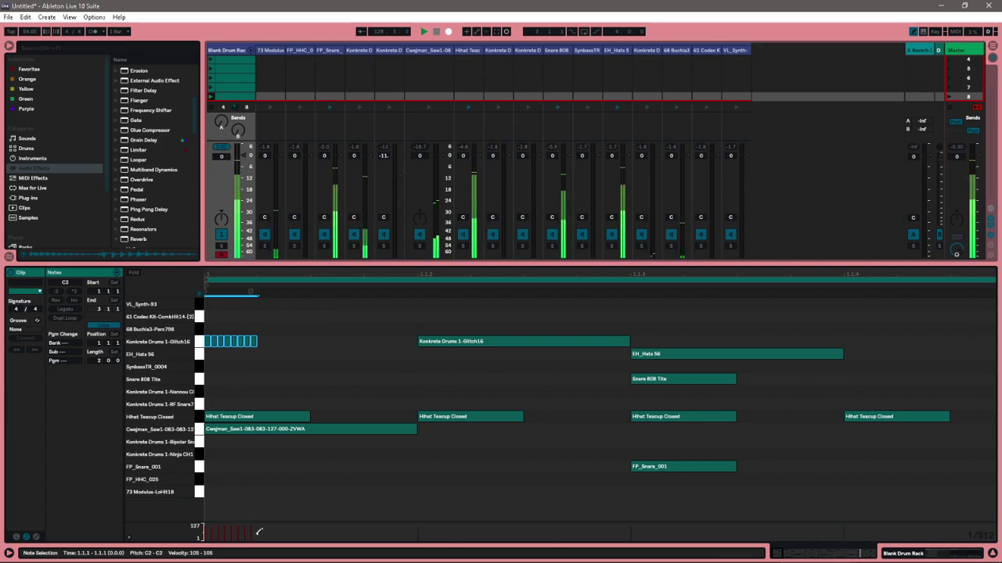
pyautogui.moveTo(258, 533); pyautogui.dragTo(218, 519)
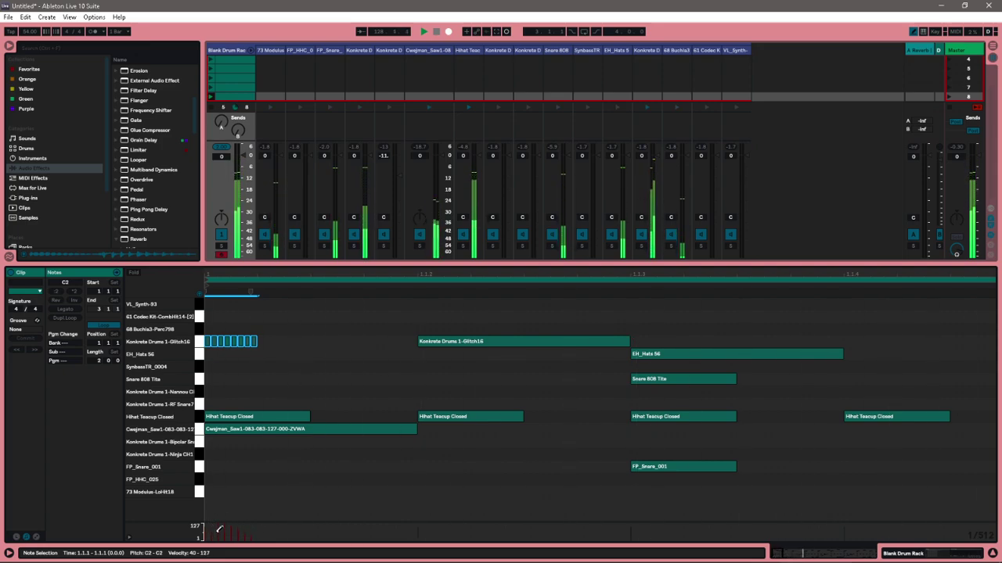
pyautogui.moveTo(252, 534); pyautogui.dragTo(232, 530)
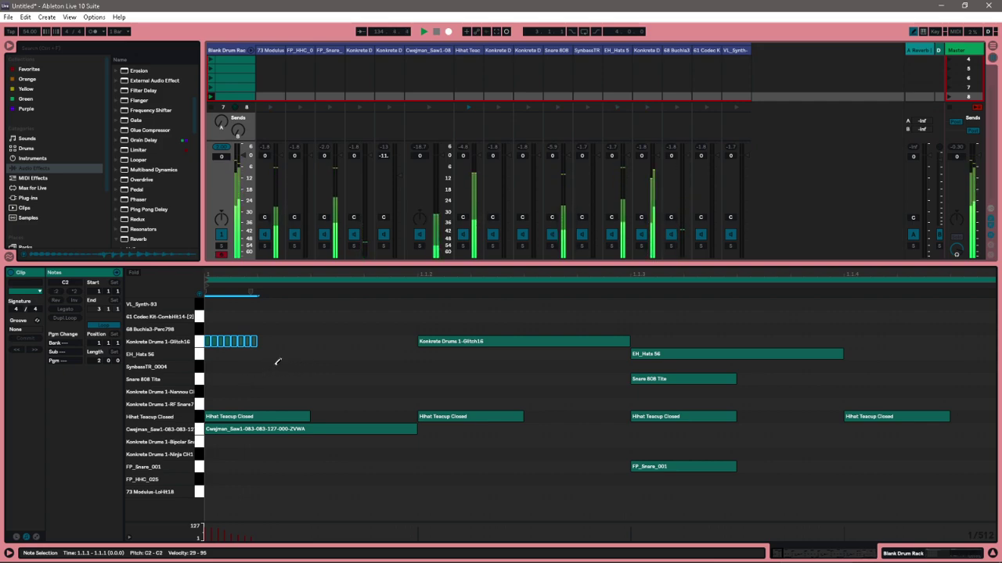
# Draw eight consecutive 1/512 notes on 68 Buchla3-Perc798 from 1.1.2 and slope their velocities down from 127 to 7.
pyautogui.moveTo(420, 328); pyautogui.dragTo(471, 325)
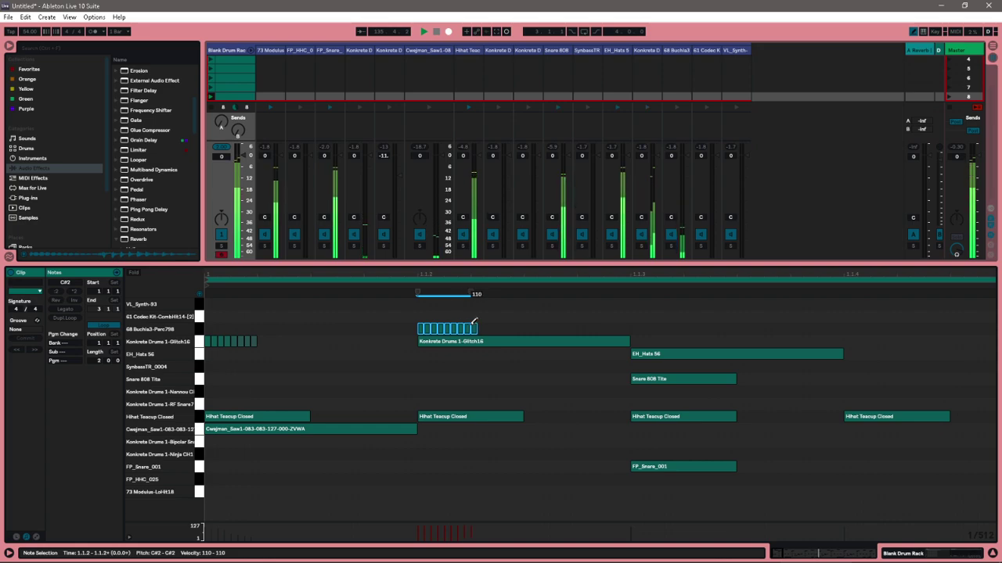
pyautogui.moveTo(423, 532)
pyautogui.mouseDown()
pyautogui.moveTo(432, 530)
pyautogui.moveTo(374, 528)
pyautogui.moveTo(486, 529)
pyautogui.moveTo(423, 528)
pyautogui.moveTo(497, 553)
pyautogui.moveTo(571, 536)
pyautogui.mouseUp()
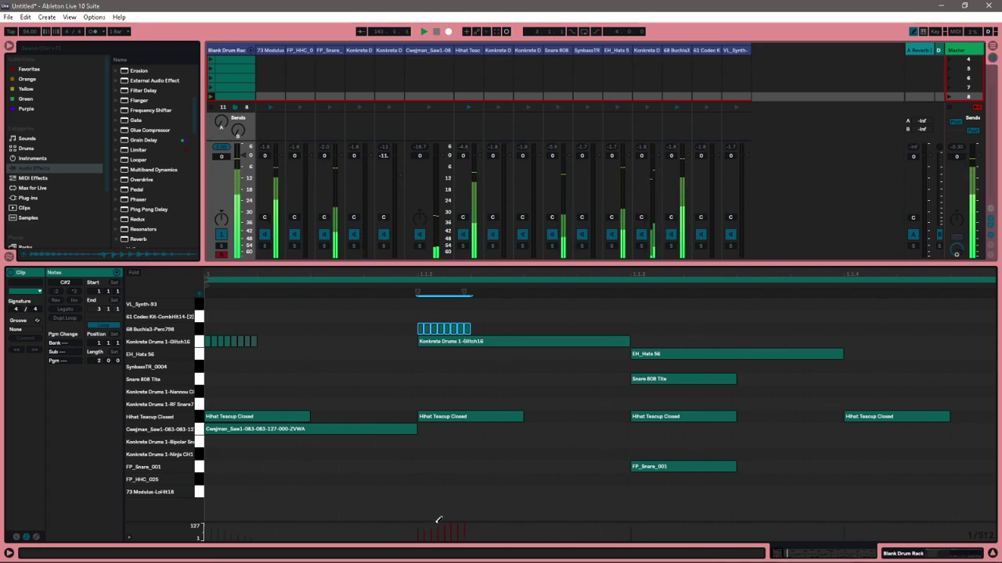
pyautogui.moveTo(468, 533)
pyautogui.mouseDown()
pyautogui.moveTo(437, 520)
pyautogui.moveTo(473, 534)
pyautogui.mouseUp()
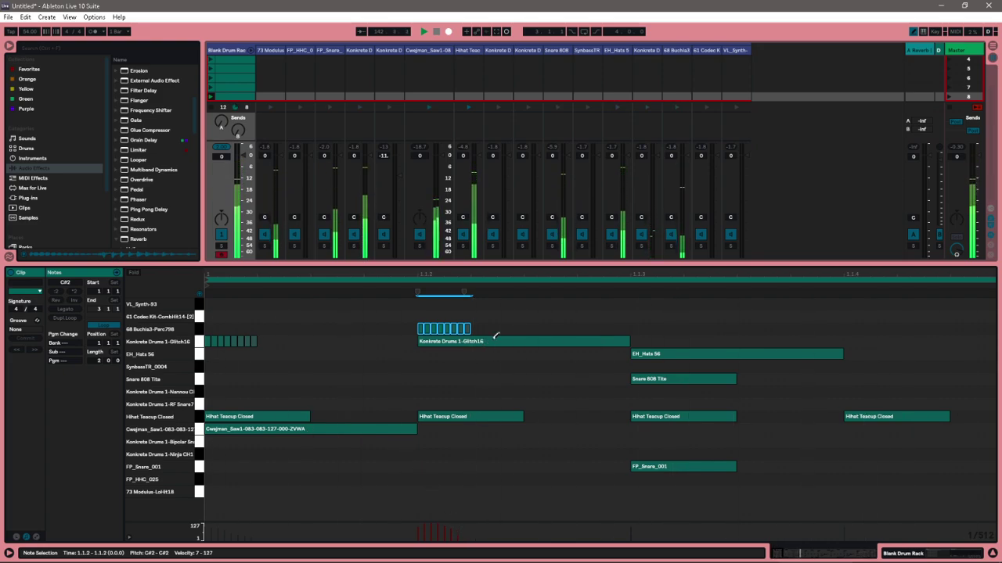
# Add three 68 Buchla3-Perc798 notes, two between 1.1.2 and 1.1.3 and one at 1.1.3, setting the first to velocity 69 and the last to 43.
pyautogui.click(524, 328)
pyautogui.click(586, 328)
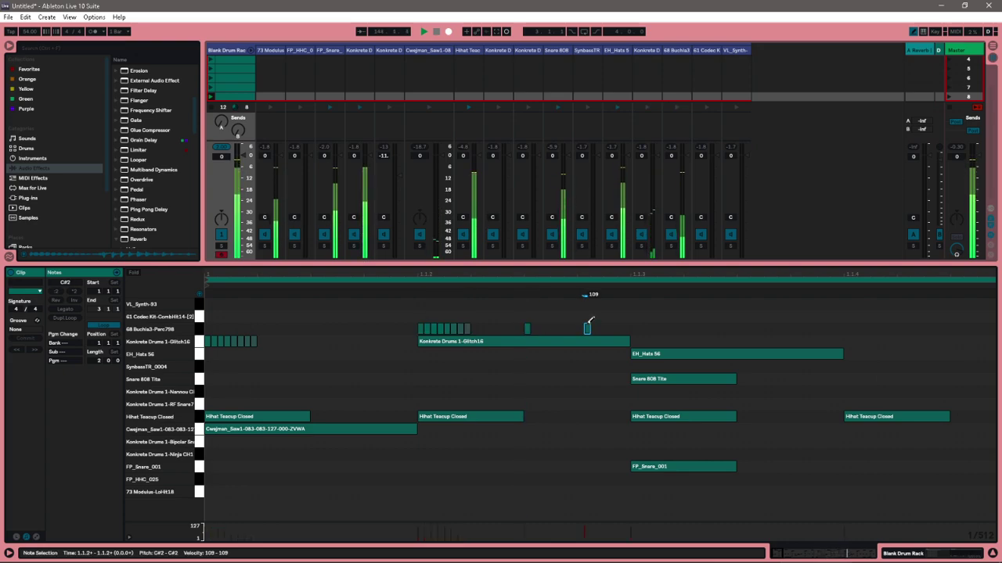
pyautogui.click(633, 329)
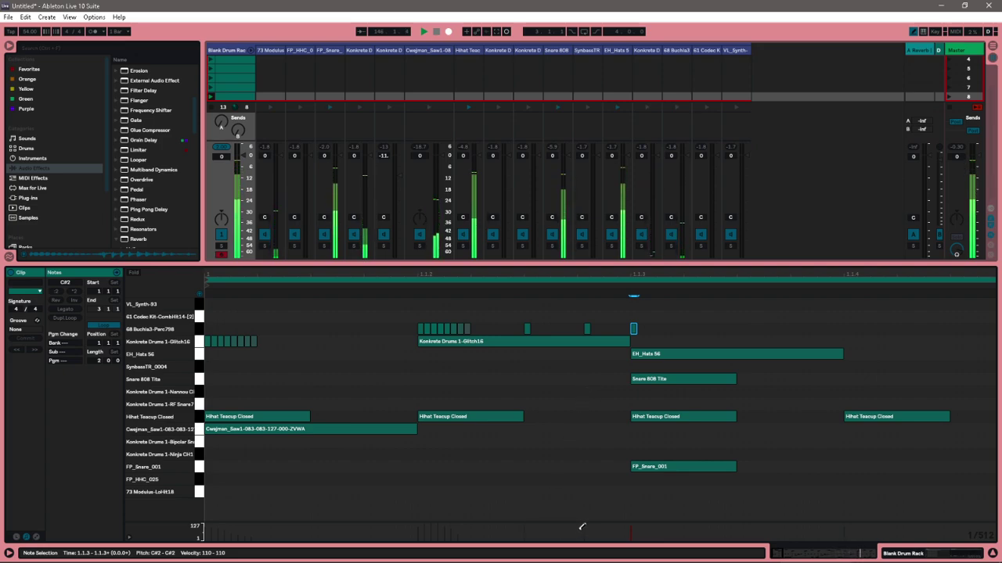
pyautogui.moveTo(634, 532); pyautogui.dragTo(633, 537)
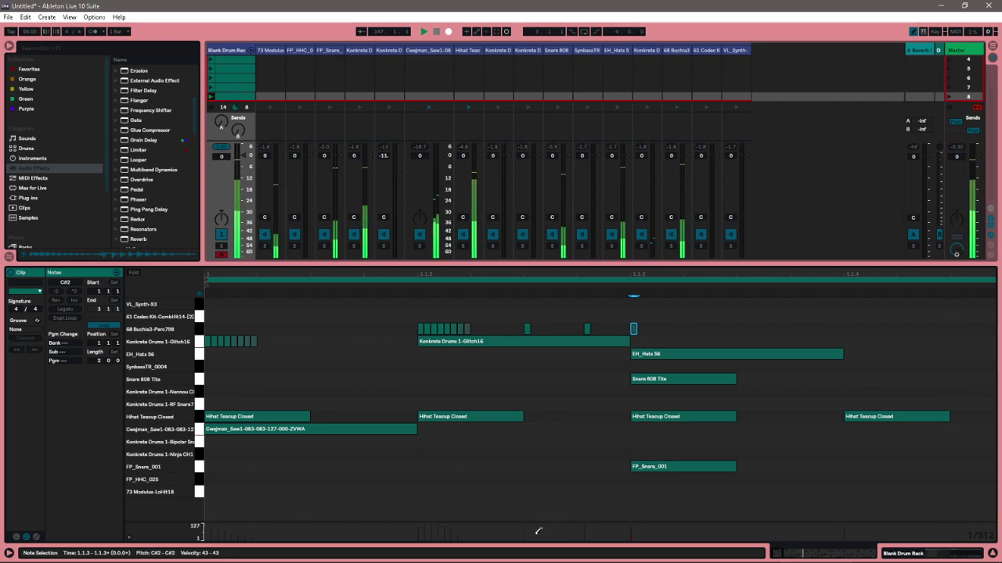
pyautogui.click(527, 328)
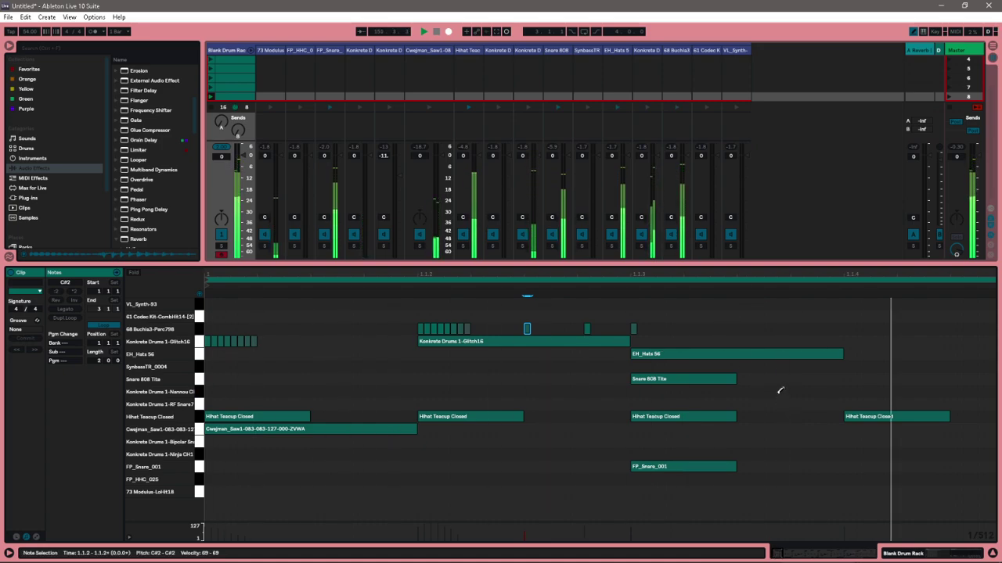
# Draw eight consecutive 1/512 notes on Konkrete Drums 1-Nannou from 1.1.4 and slope their velocities between 25 and 76.
pyautogui.click(854, 391)
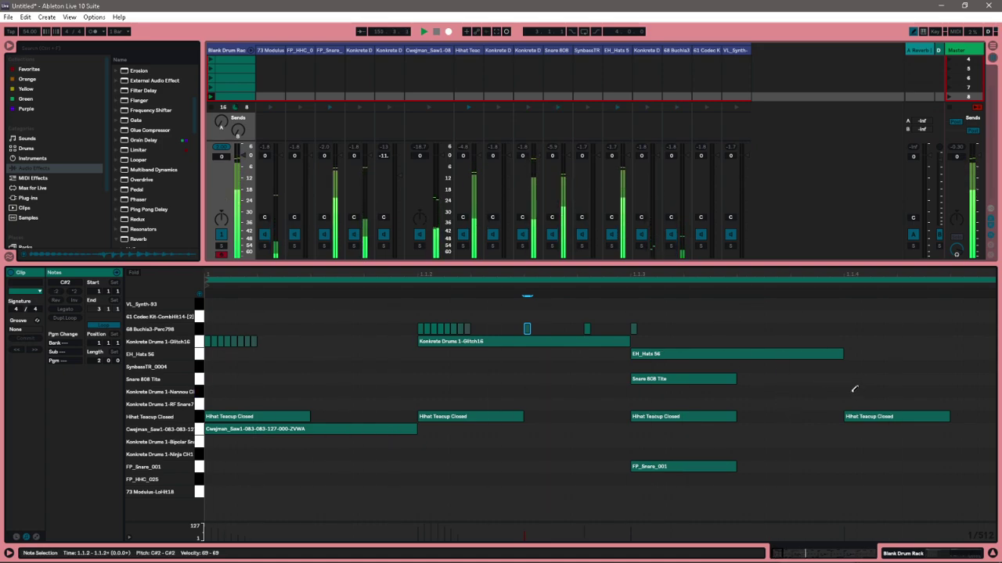
pyautogui.moveTo(853, 392); pyautogui.dragTo(894, 388)
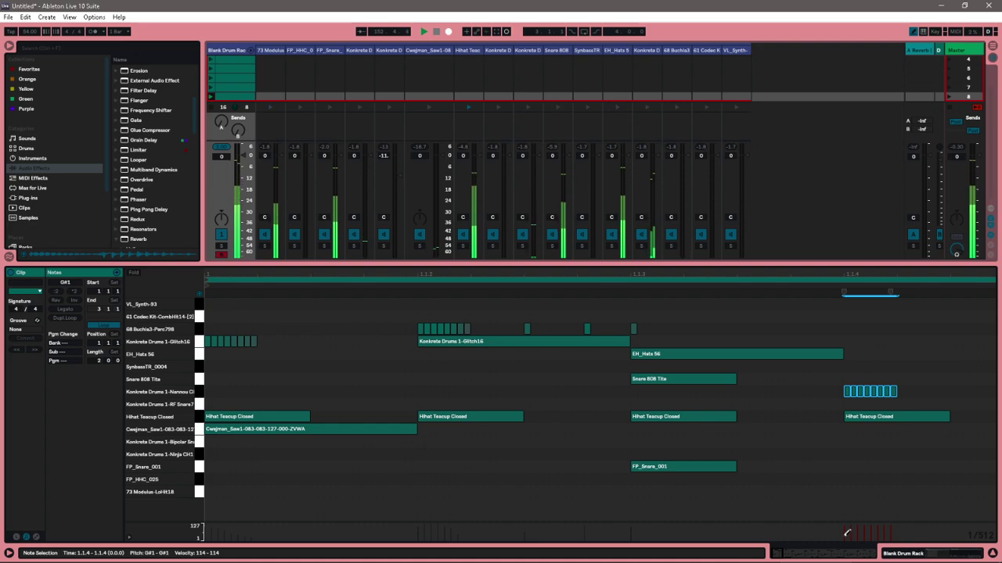
pyautogui.moveTo(846, 533)
pyautogui.mouseDown()
pyautogui.moveTo(853, 520)
pyautogui.moveTo(881, 528)
pyautogui.mouseUp()
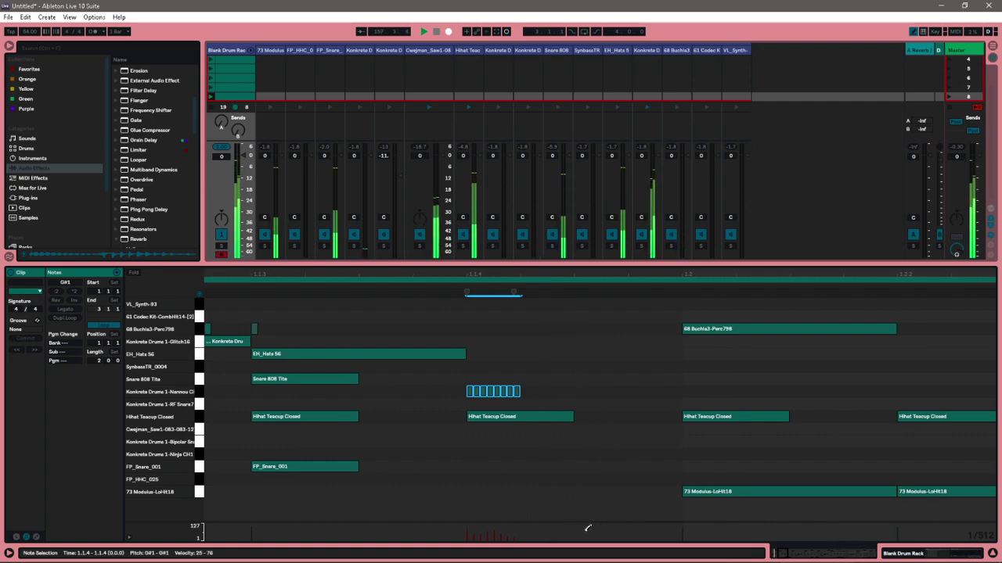
# Add three single 1/512 Konkrete Drums 1-Nannou notes, halfway and three-quarters between 1.1.4 and 1.2, and one at 1.2.
pyautogui.click(578, 391)
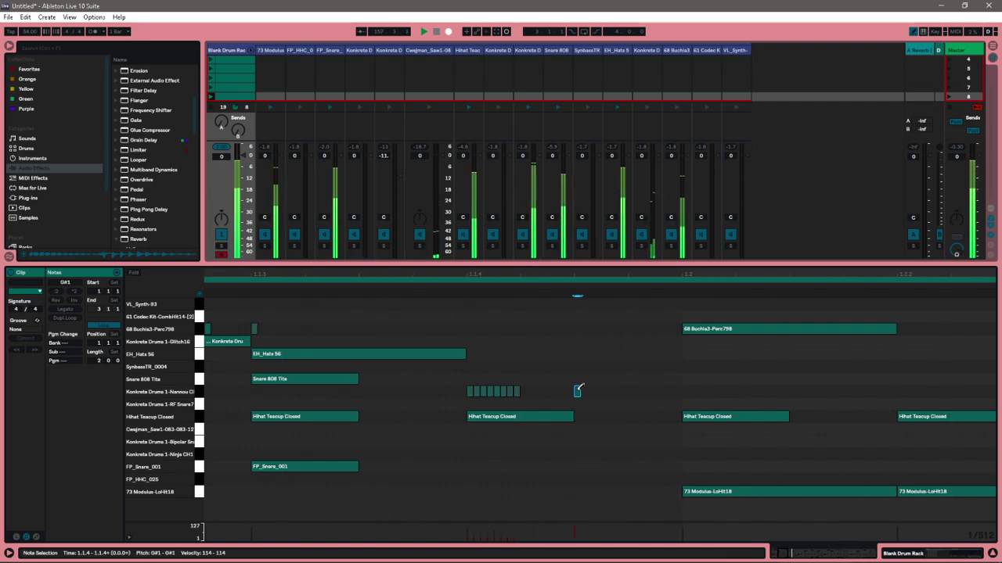
pyautogui.click(625, 390)
pyautogui.click(684, 391)
pyautogui.click(628, 390)
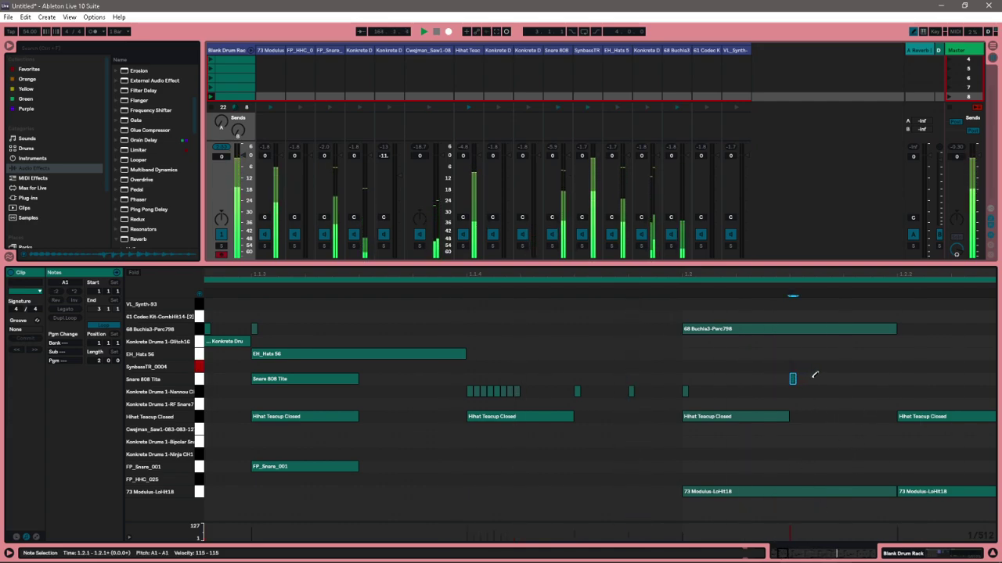
# Draw a SynbassTR_0004 roll before 1.2.2, thin it to four spaced 1/512 notes, and delete the stray Snare 808 Tite note.
pyautogui.click(793, 366)
pyautogui.moveTo(804, 366); pyautogui.dragTo(863, 365)
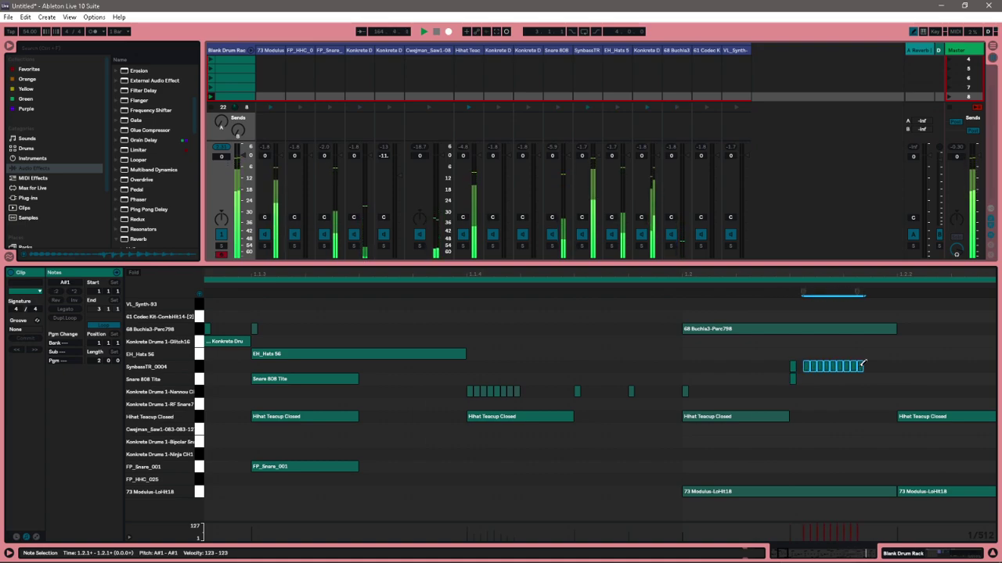
pyautogui.click(796, 373)
pyautogui.doubleClick(789, 378)
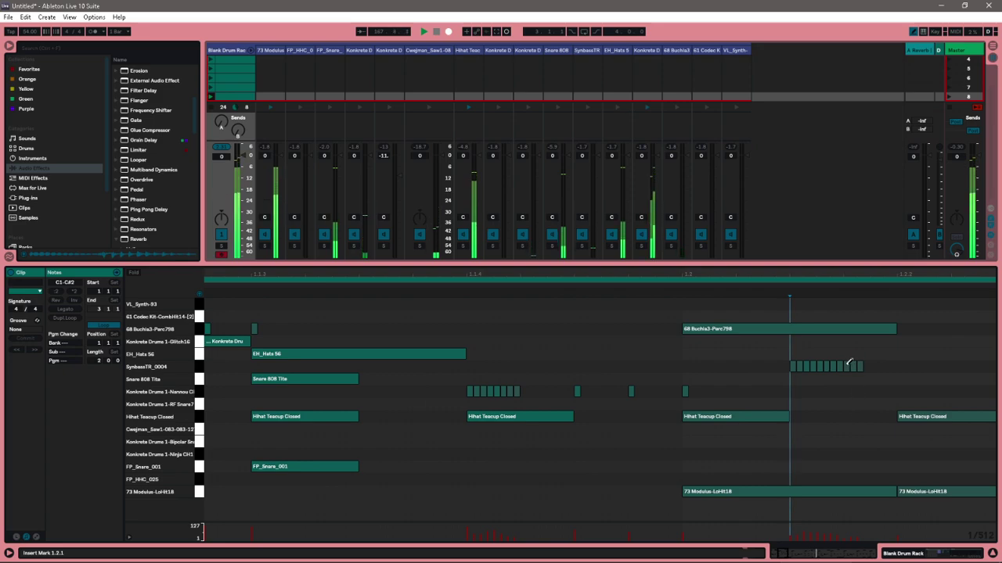
pyautogui.moveTo(850, 365); pyautogui.dragTo(863, 367)
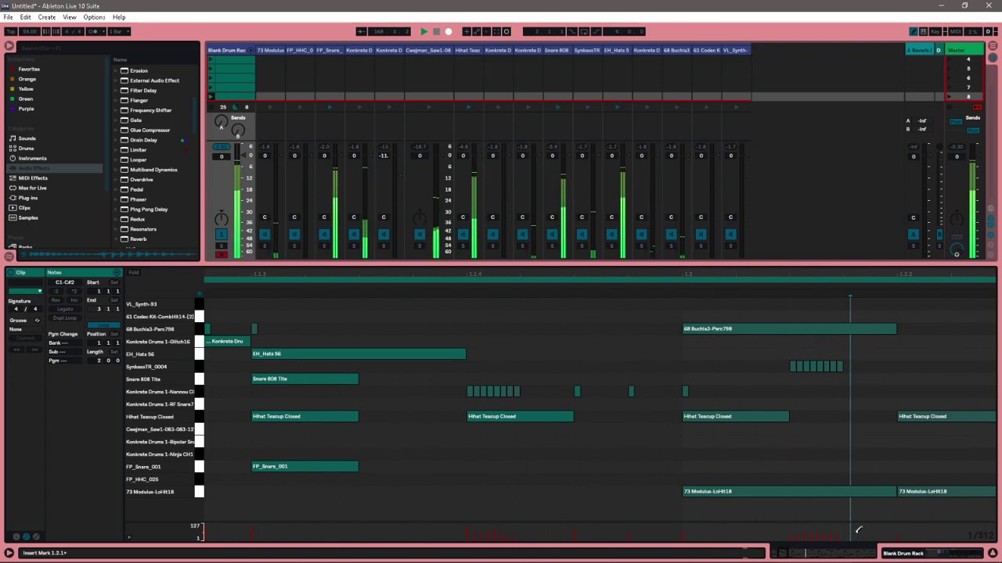
pyautogui.moveTo(850, 366); pyautogui.dragTo(894, 367)
pyautogui.click(844, 374)
pyautogui.moveTo(851, 534); pyautogui.dragTo(876, 526)
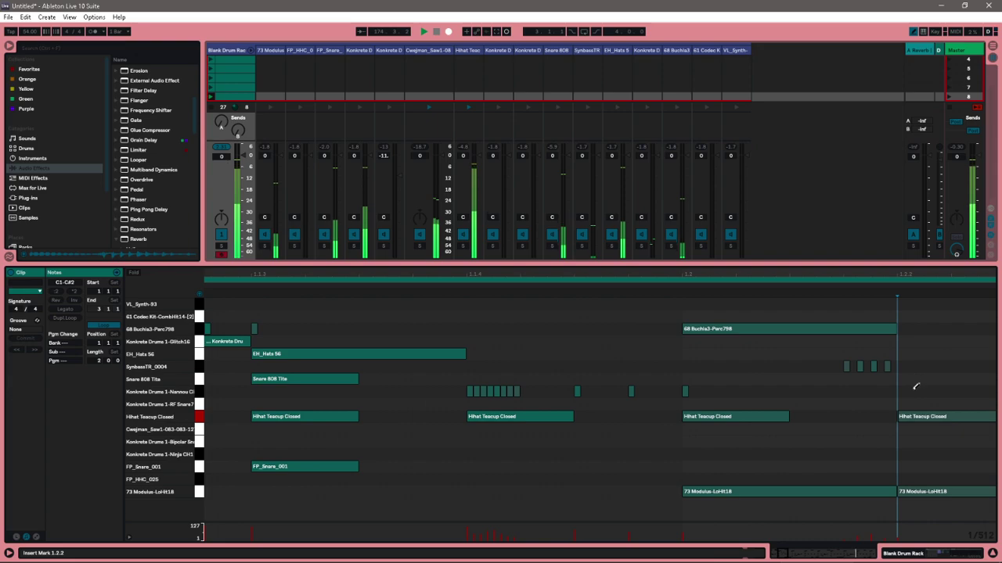
# Replace the Hihat Teacup Closed note at 1.2.2 with a roll of consecutive 1/512 notes.
pyautogui.click(900, 415)
pyautogui.moveTo(900, 416); pyautogui.dragTo(996, 419)
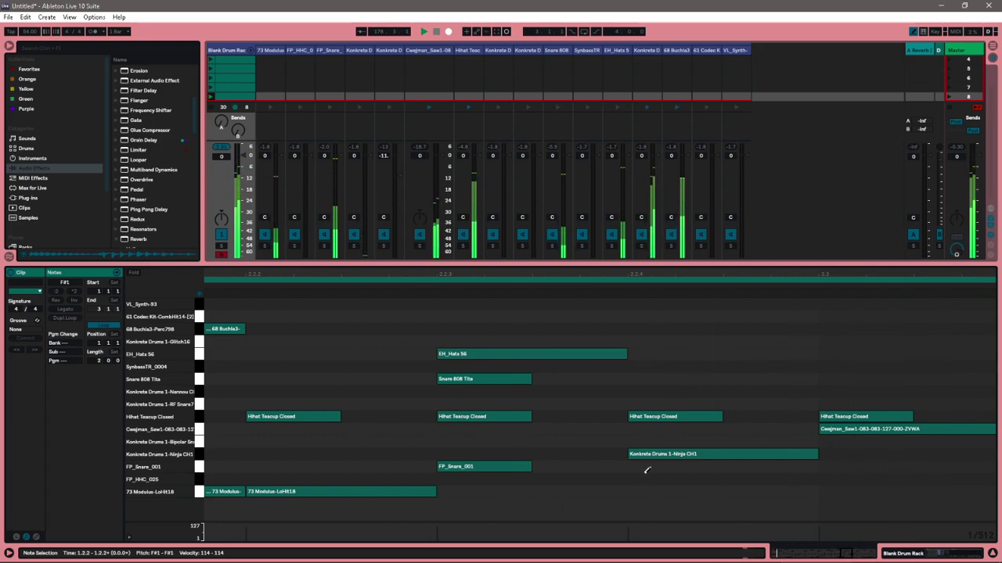
# Add 1/512 FP_Snare_001 notes between 2.2.2 and 2.2.3, at 2.2.4 and at 2.3, and shorten the 2.2.3 snare to 1/512.
pyautogui.click(345, 466)
pyautogui.click(630, 467)
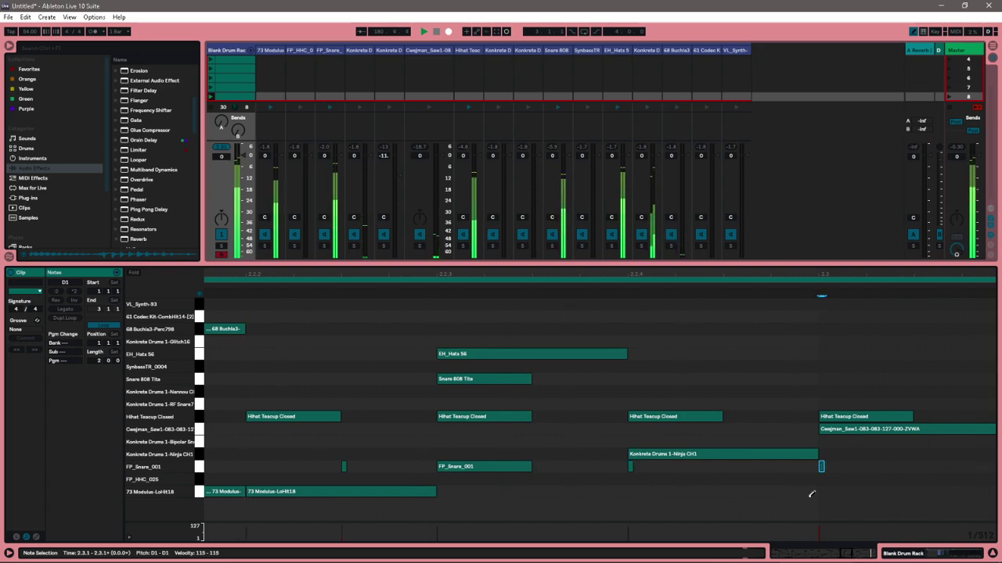
pyautogui.click(443, 466)
pyautogui.click(440, 467)
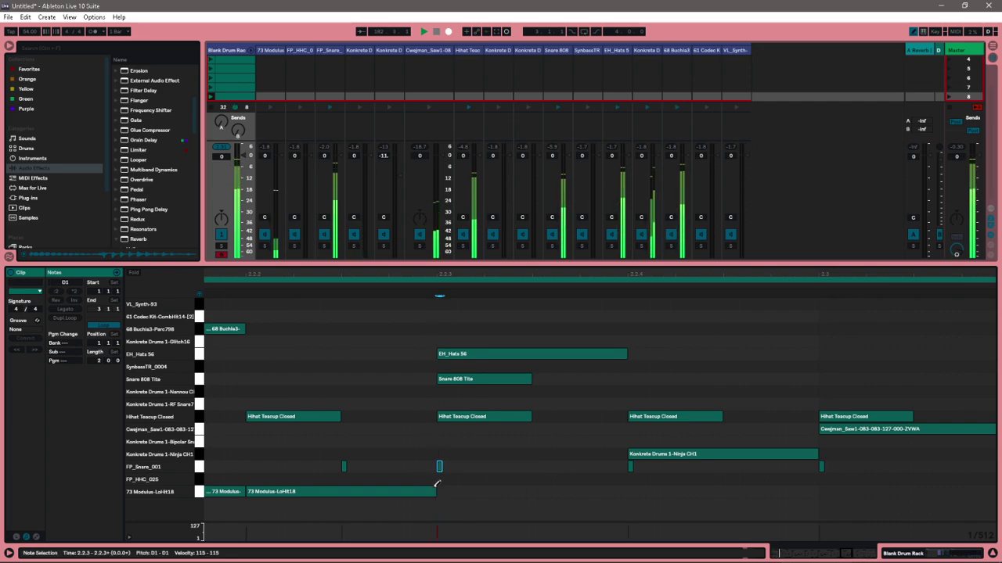
# Move the short FP_Snare_001 note before 2.2.3 to 2.2.2 and delete the short snares at 2.2.4 and 2.3.
pyautogui.click(344, 467)
pyautogui.click(244, 466)
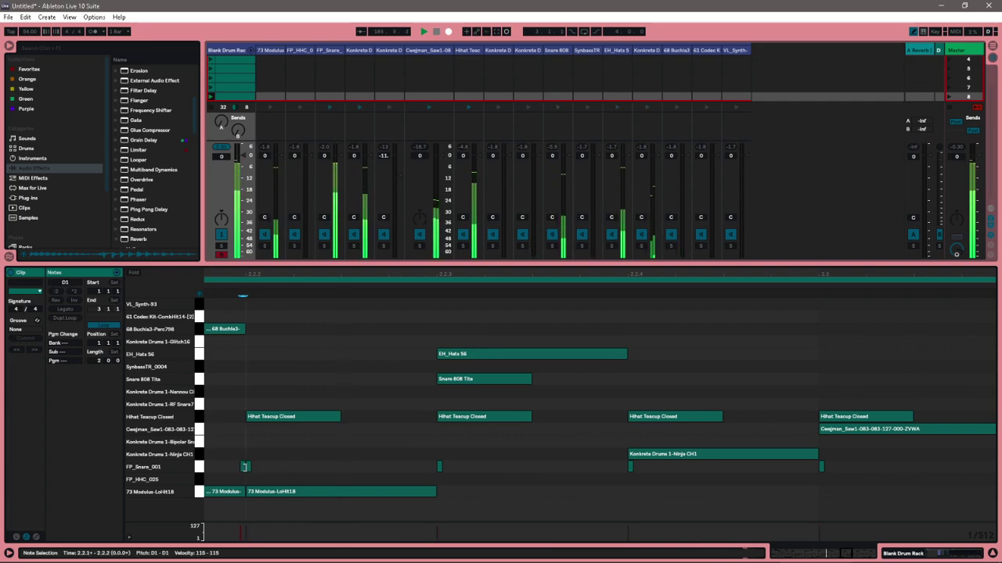
pyautogui.click(245, 467)
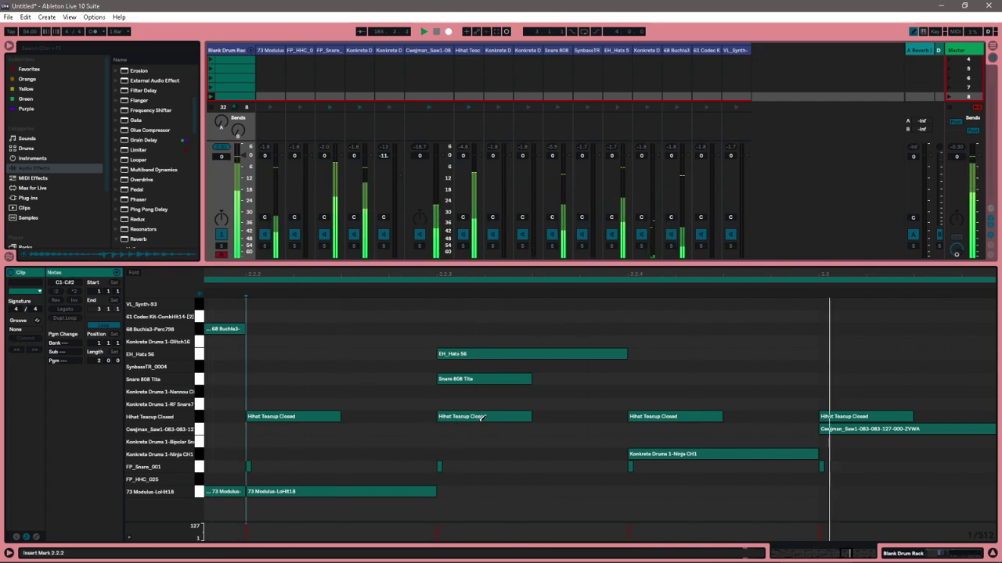
pyautogui.click(822, 465)
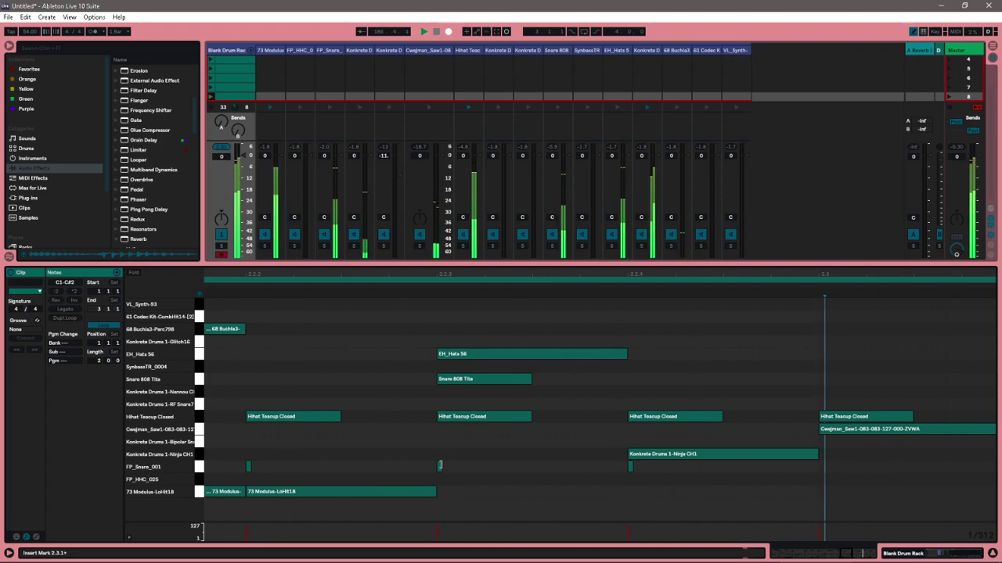
pyautogui.click(632, 460)
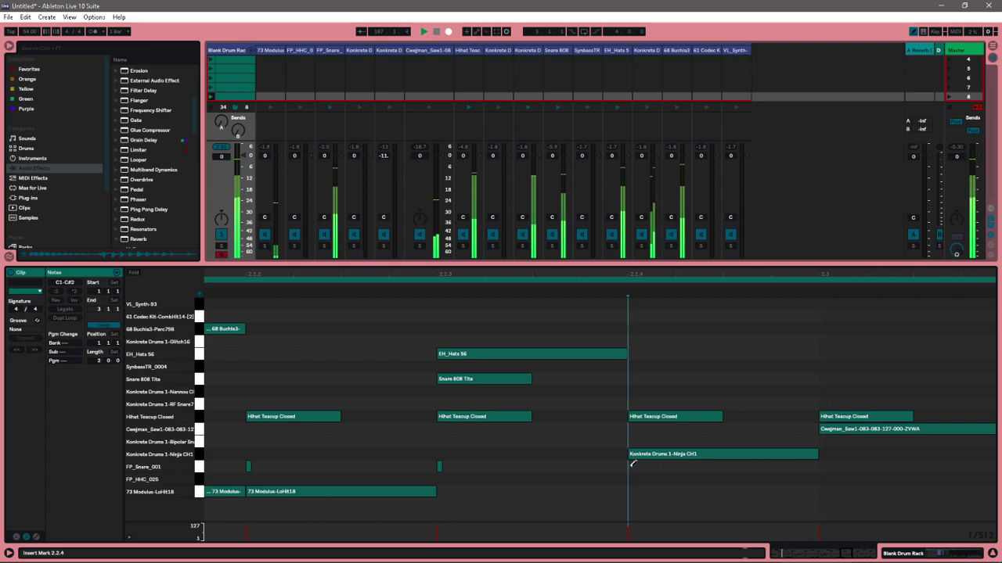
pyautogui.doubleClick(630, 467)
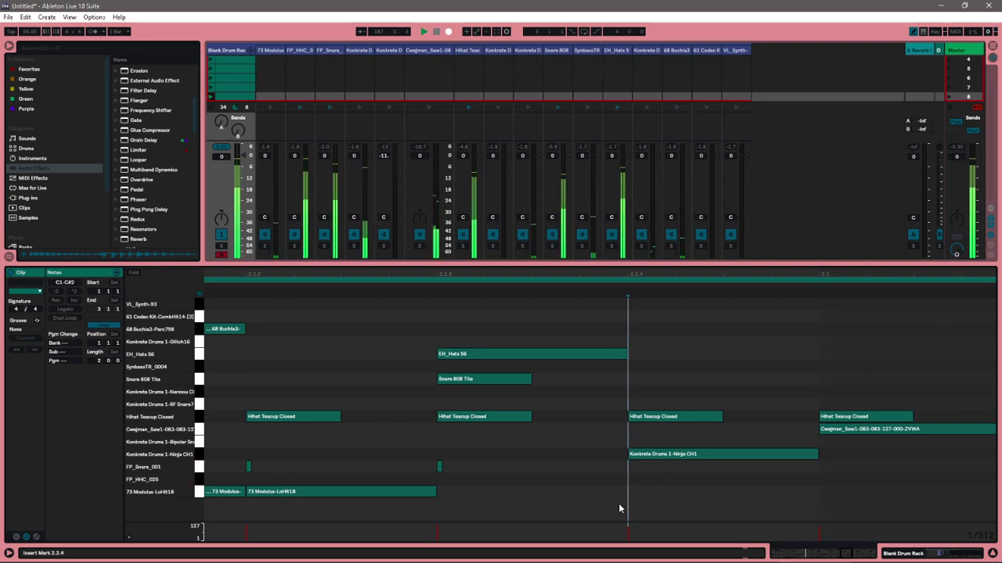
pyautogui.press('b')
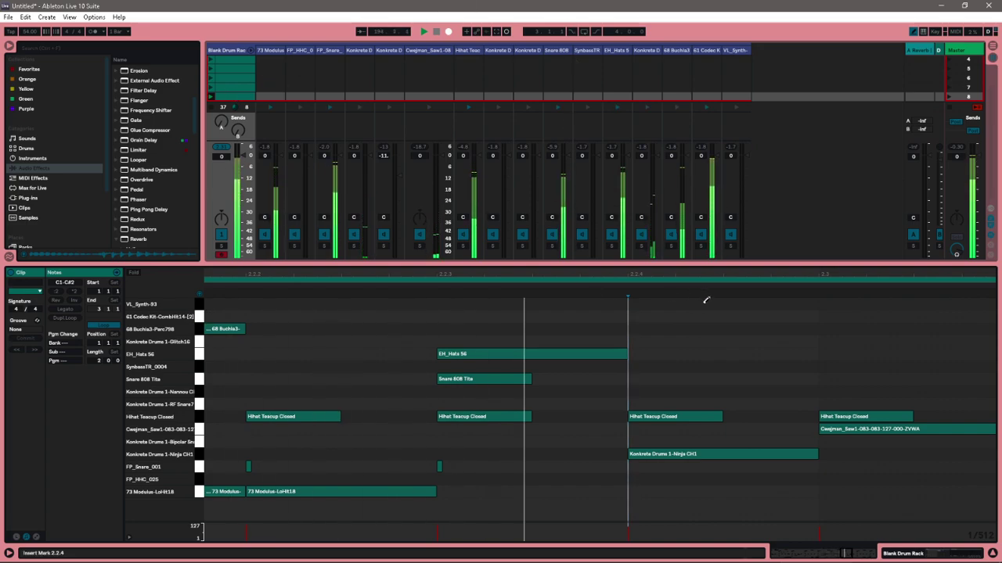
# Duplicate the scene 8 clip into scene 9 and bring the copy's full note pattern into view.
pyautogui.scroll(1, 231, 107)
pyautogui.rightClick(233, 106)
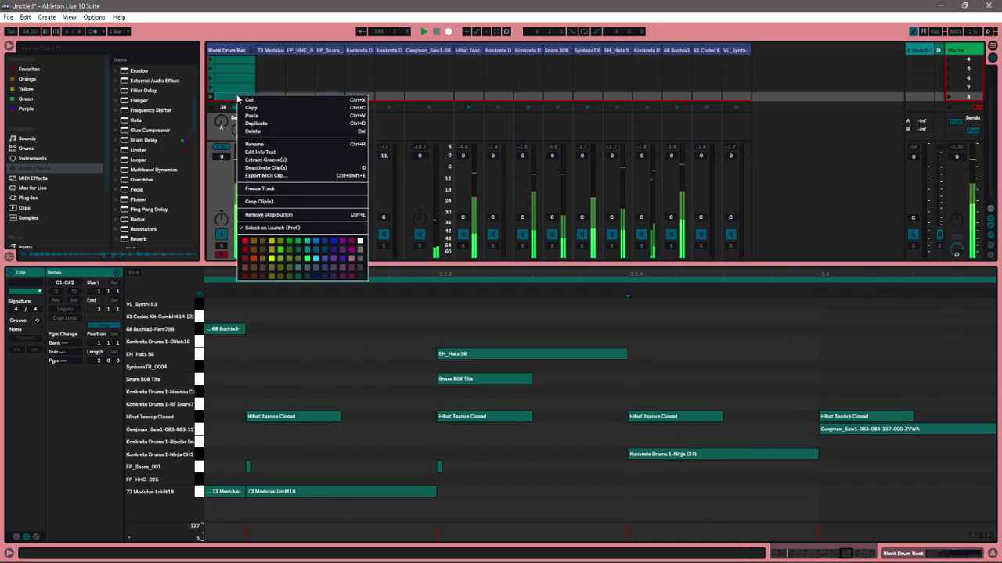
pyautogui.click(255, 129)
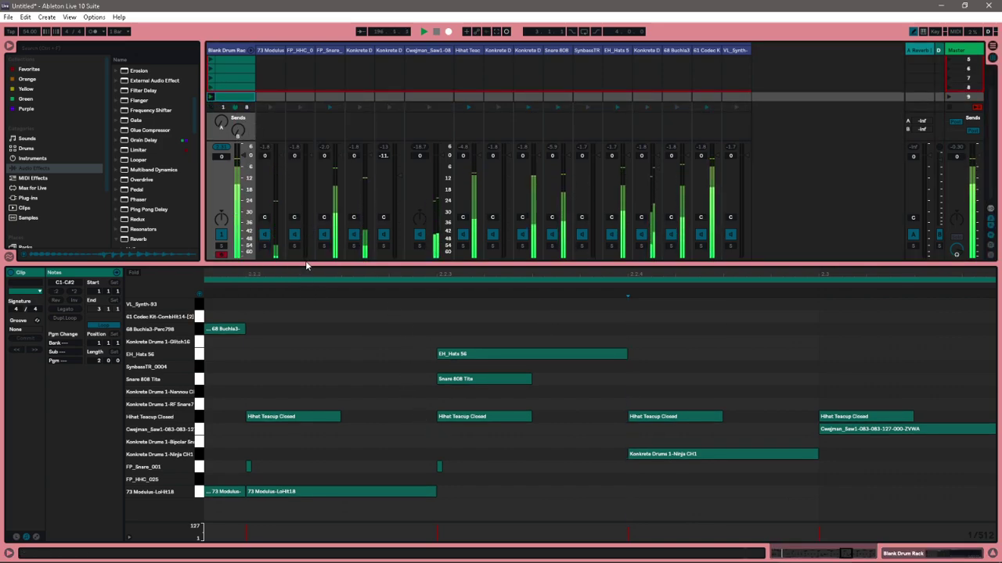
pyautogui.moveTo(309, 267); pyautogui.dragTo(339, 157)
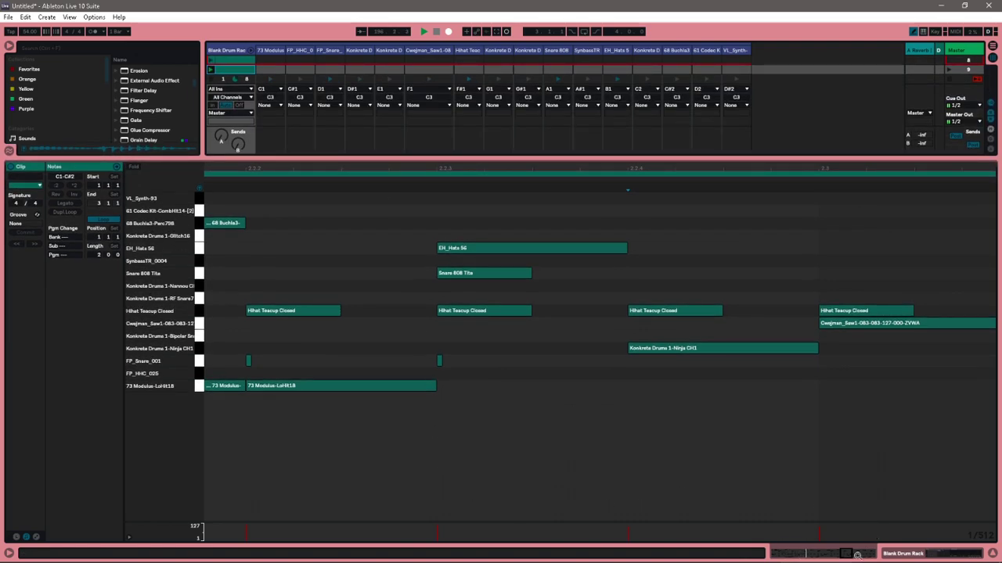
pyautogui.moveTo(858, 554); pyautogui.dragTo(779, 407)
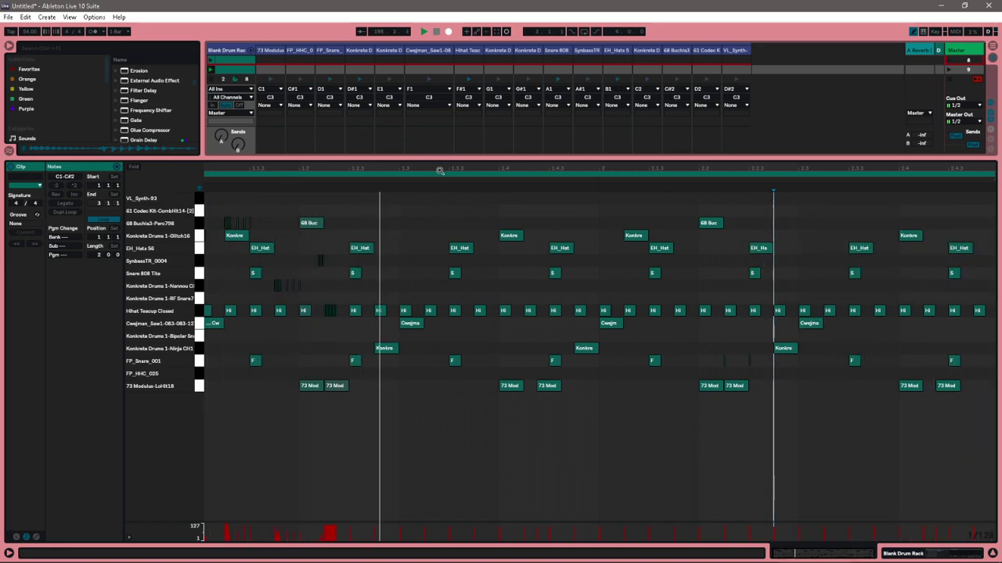
# Widen the 61 Codec Kit-CombHit14-[2] channel and load the Short Ambience reverb preset onto it.
pyautogui.moveTo(441, 158); pyautogui.dragTo(436, 420)
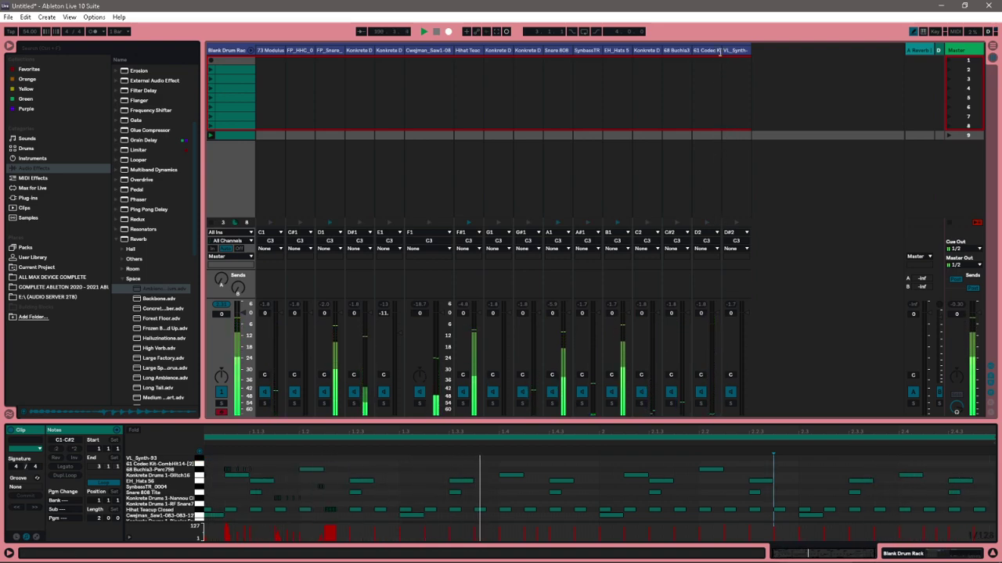
pyautogui.moveTo(719, 52); pyautogui.dragTo(779, 52)
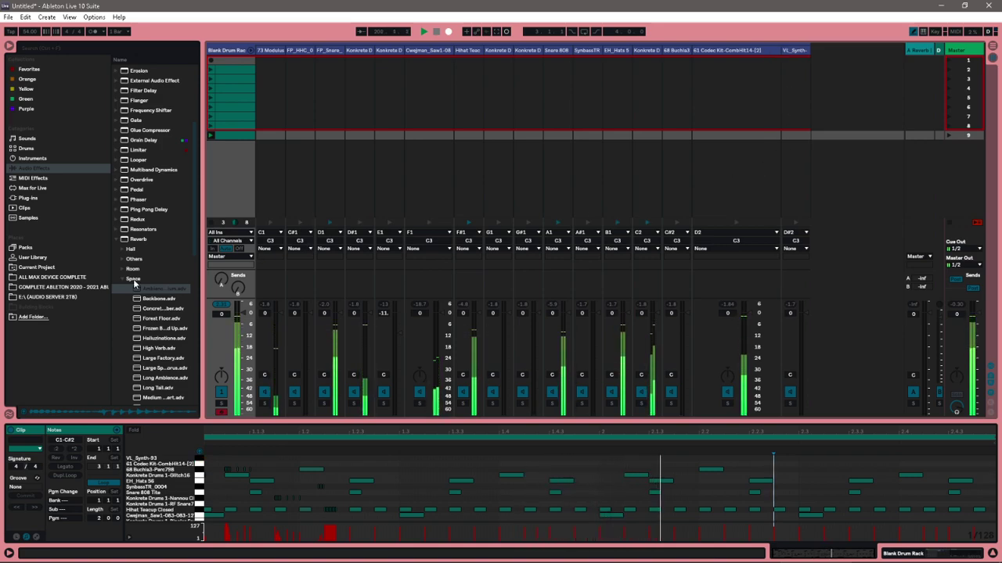
pyautogui.scroll(5, 148, 258)
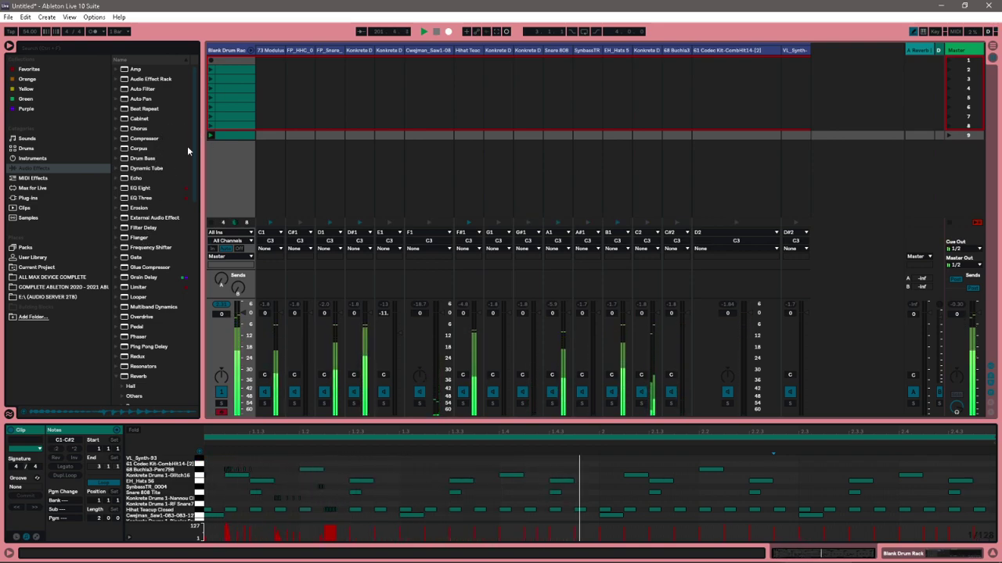
pyautogui.click(160, 109)
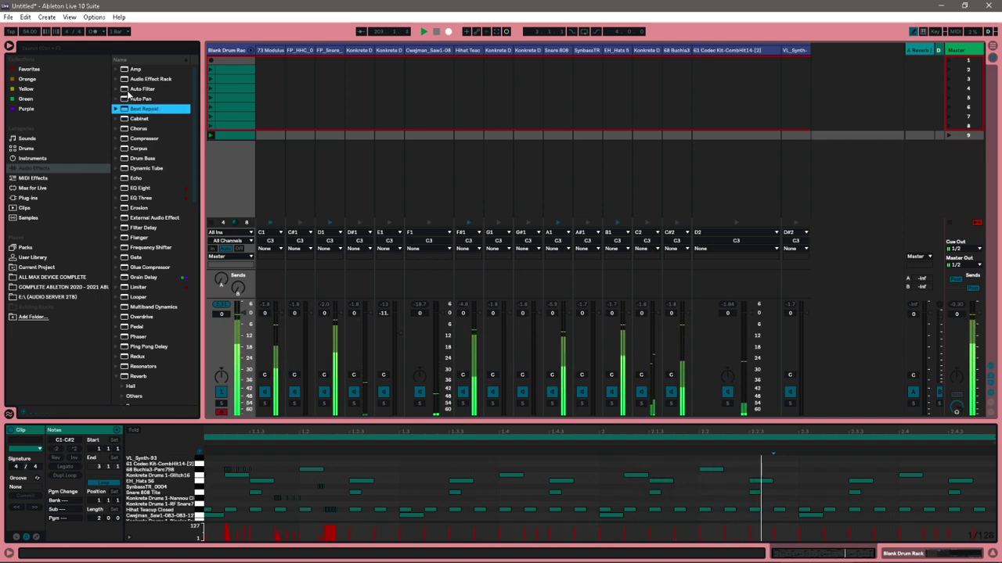
pyautogui.scroll(-5, 141, 266)
pyautogui.scroll(-1, 138, 333)
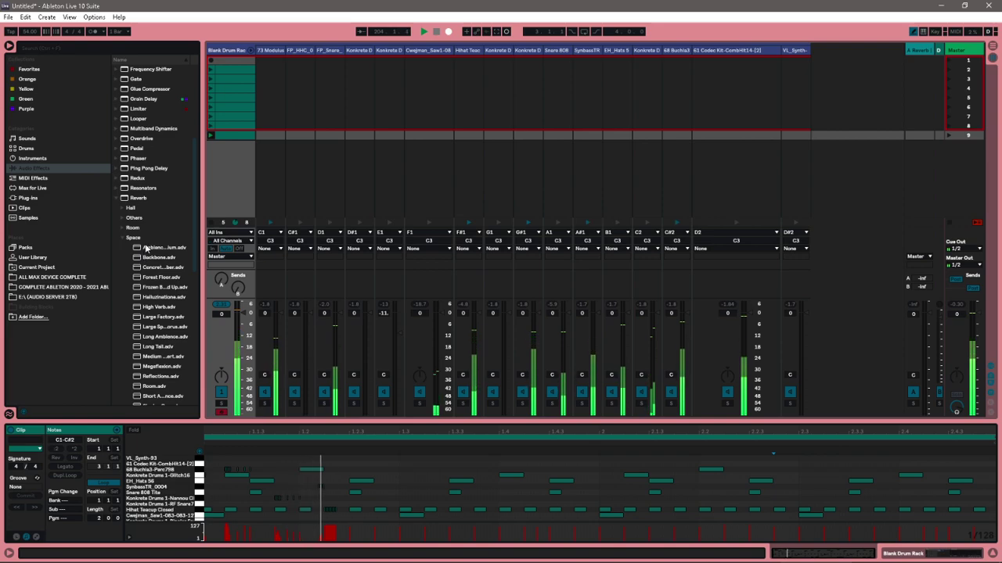
pyautogui.scroll(-3, 144, 217)
pyautogui.scroll(-6, 144, 218)
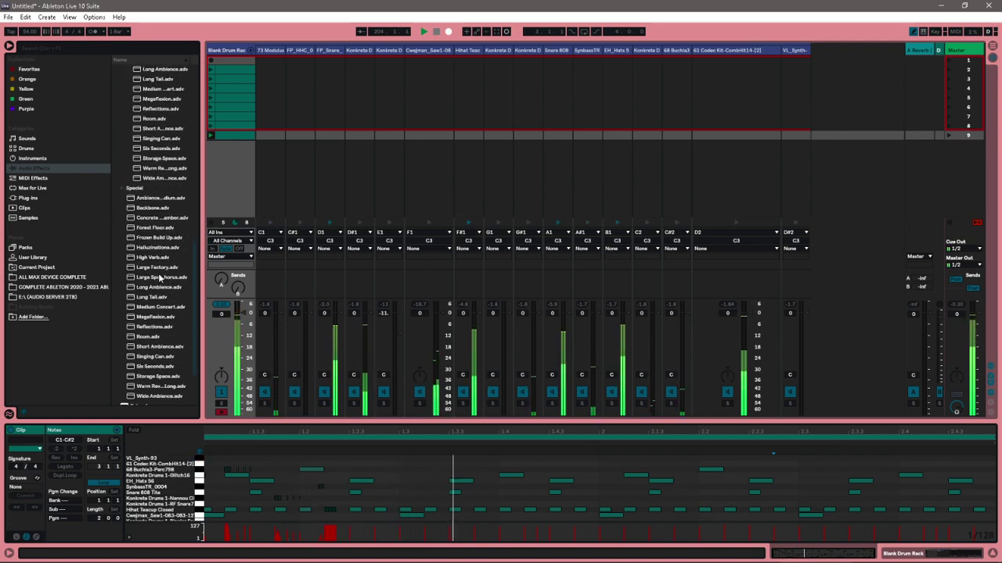
pyautogui.click(129, 349)
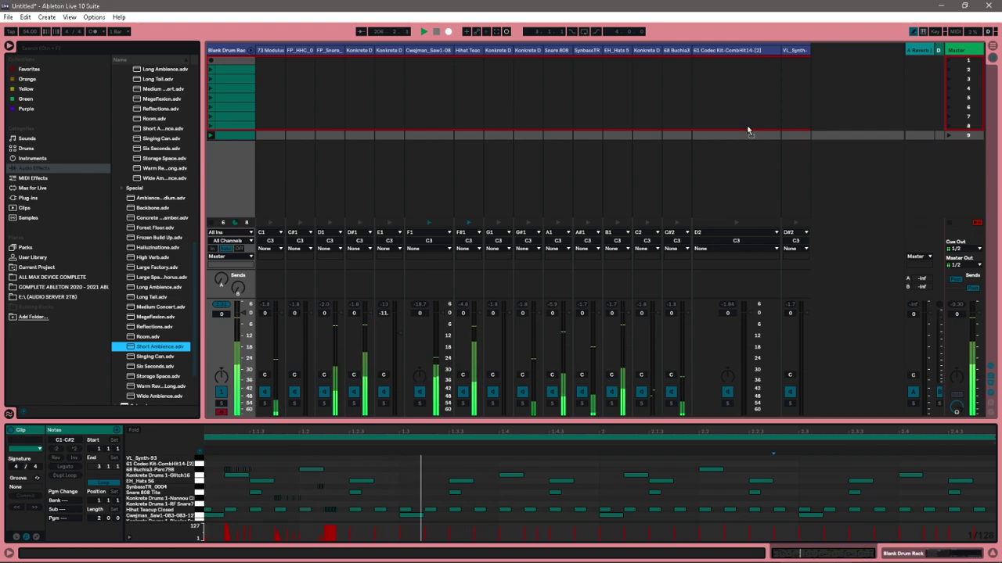
pyautogui.click(720, 64)
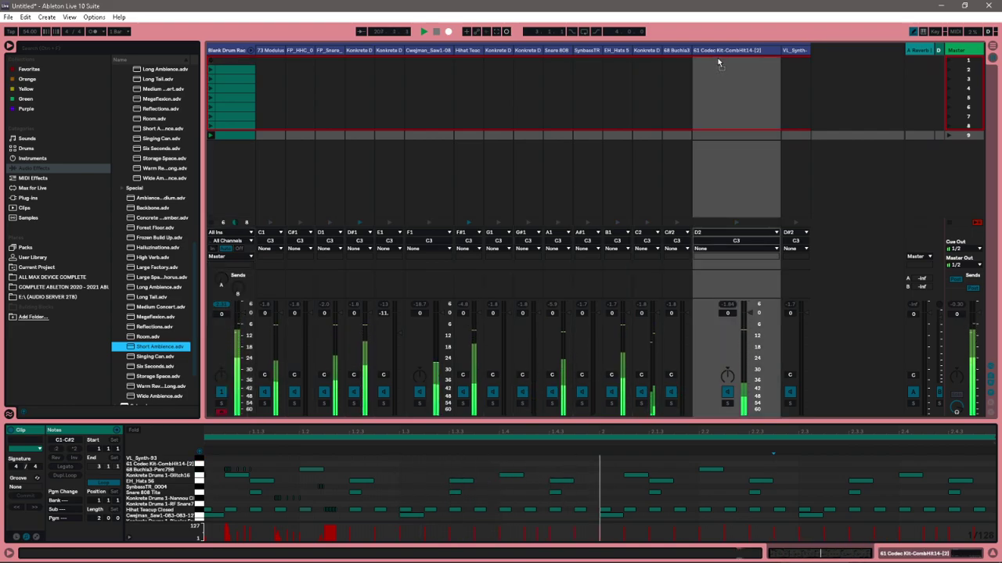
pyautogui.click(716, 51)
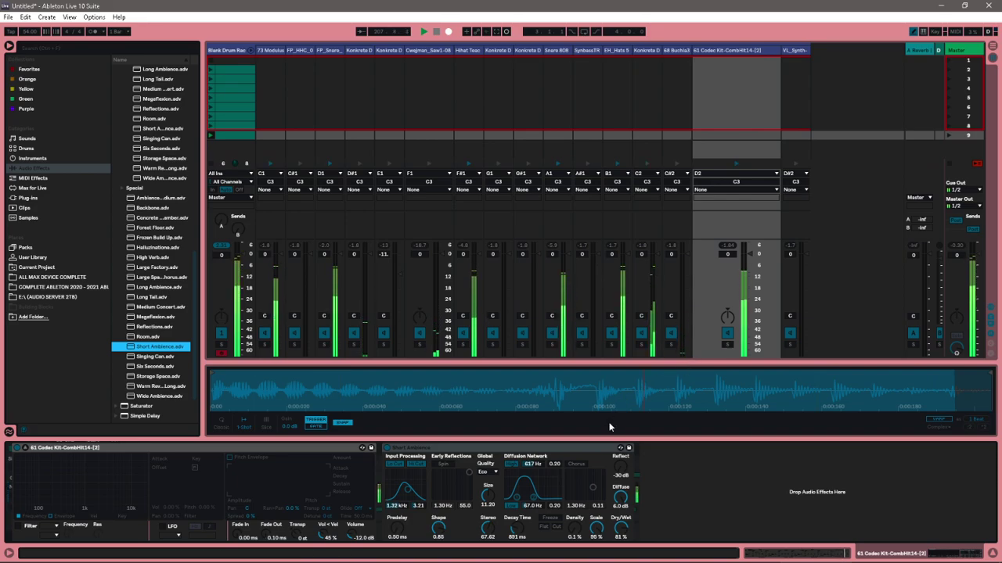
# Set Short Ambience's diffusion filters to 118 Hz and 2.42 kHz, enable Chorus, and set Early Reflections Spin to 0.12 Hz and 9.14.
pyautogui.click(529, 499)
pyautogui.moveTo(529, 499); pyautogui.dragTo(584, 486)
pyautogui.click(576, 464)
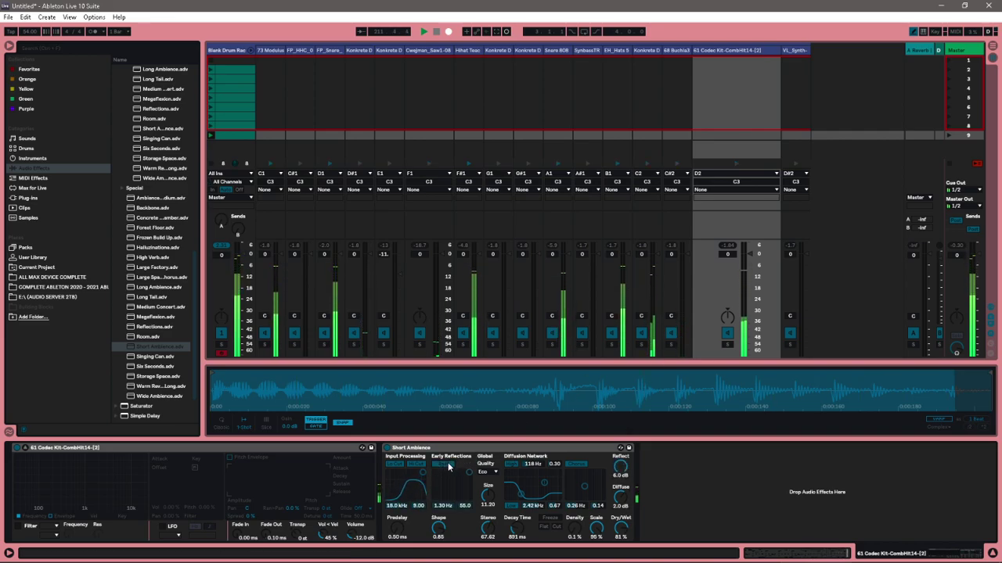
pyautogui.moveTo(468, 475); pyautogui.dragTo(445, 484)
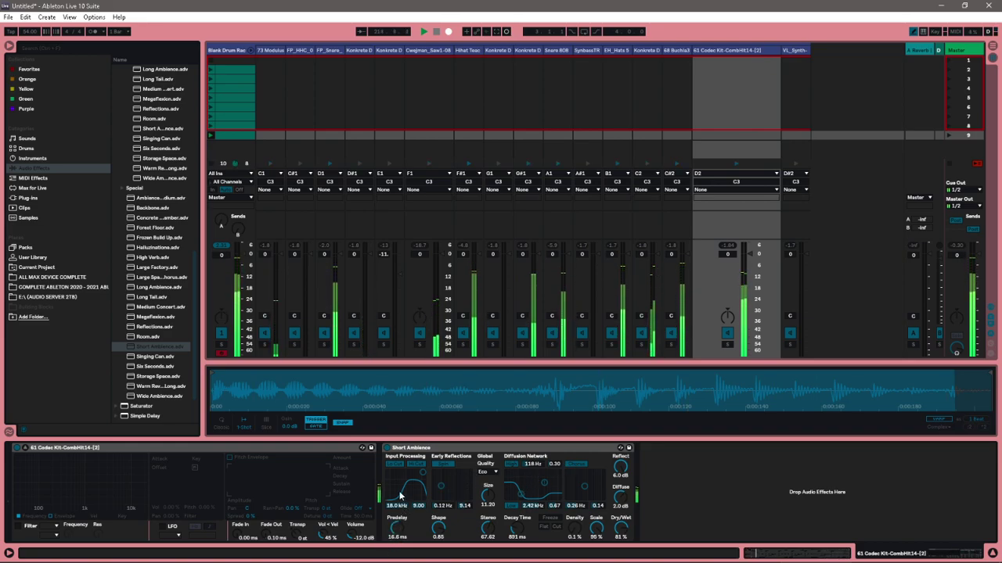
# Enable the Pitch Envelope on the 61 Codec Kit-CombHit14-[2] sample and reshape its envelope curve.
pyautogui.click(230, 457)
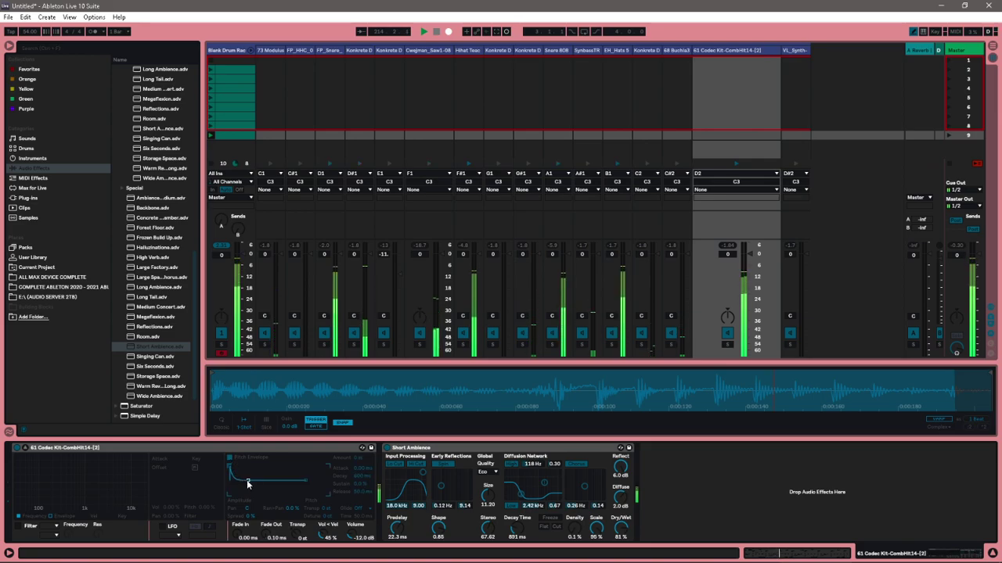
pyautogui.moveTo(261, 466); pyautogui.dragTo(219, 474)
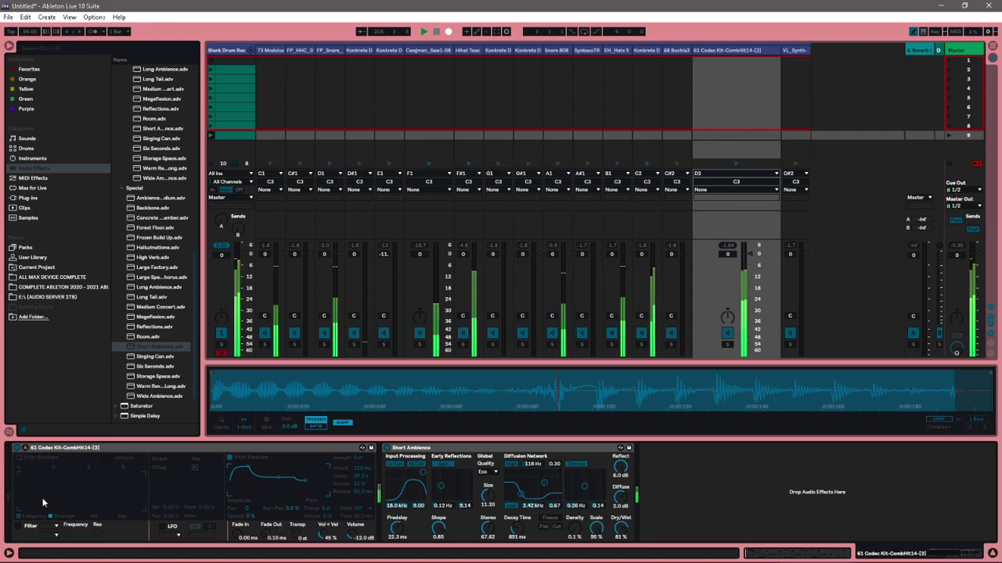
pyautogui.click(25, 526)
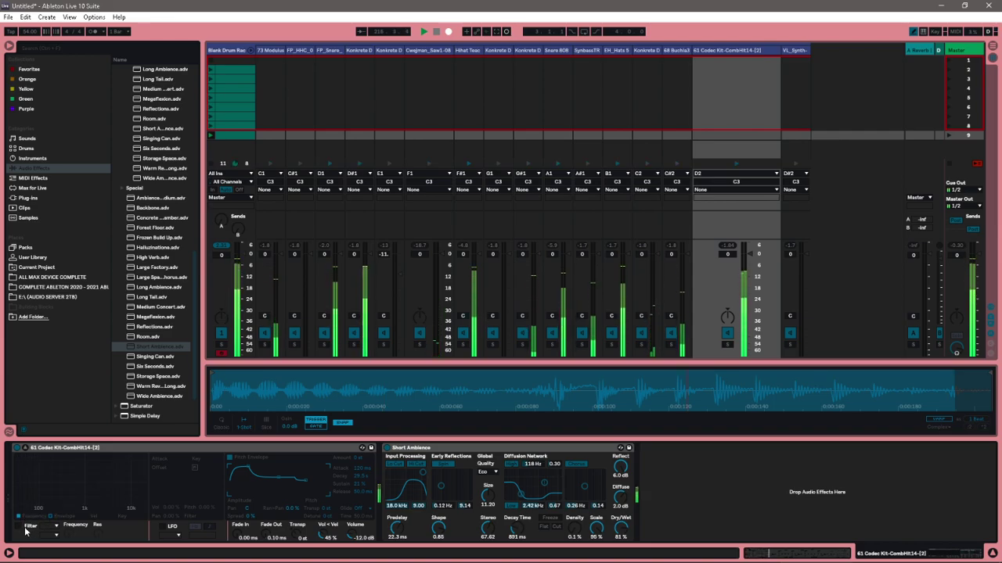
pyautogui.click(28, 526)
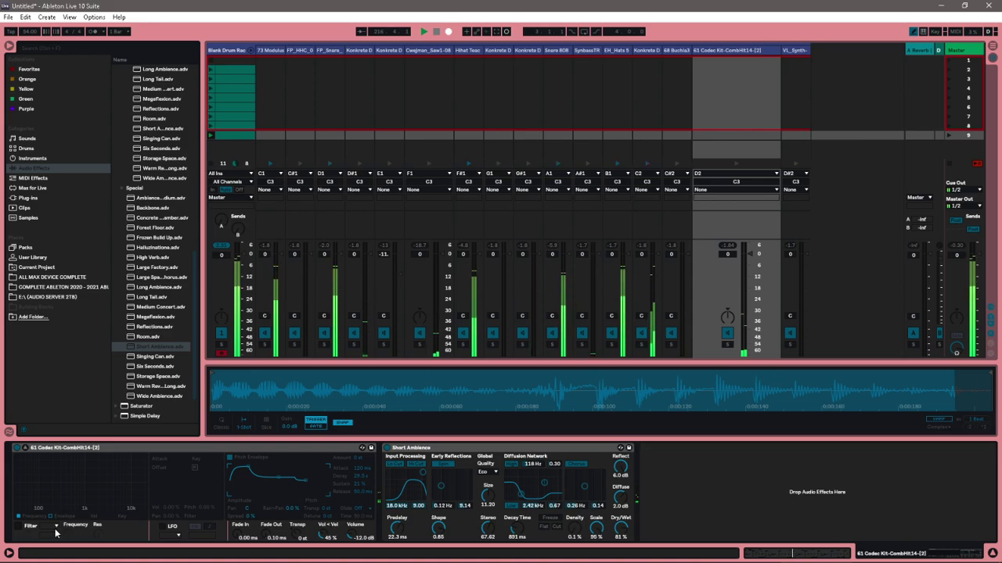
pyautogui.click(53, 518)
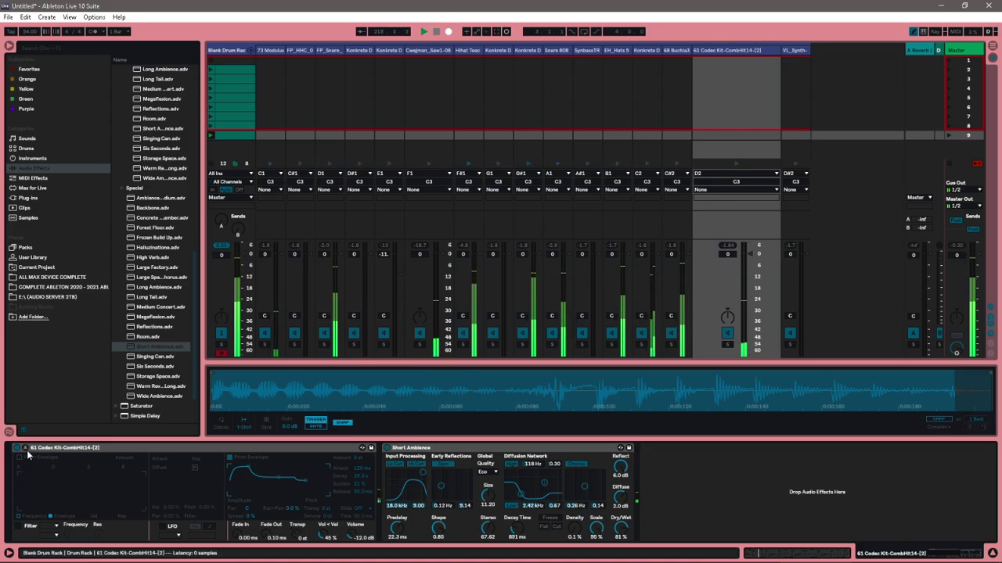
pyautogui.click(144, 461)
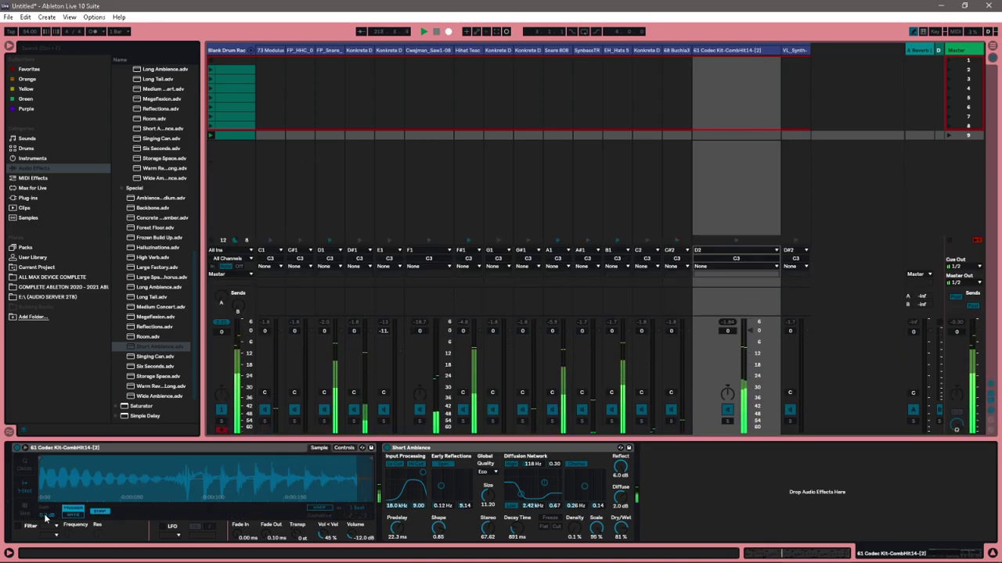
pyautogui.click(345, 448)
pyautogui.click(319, 448)
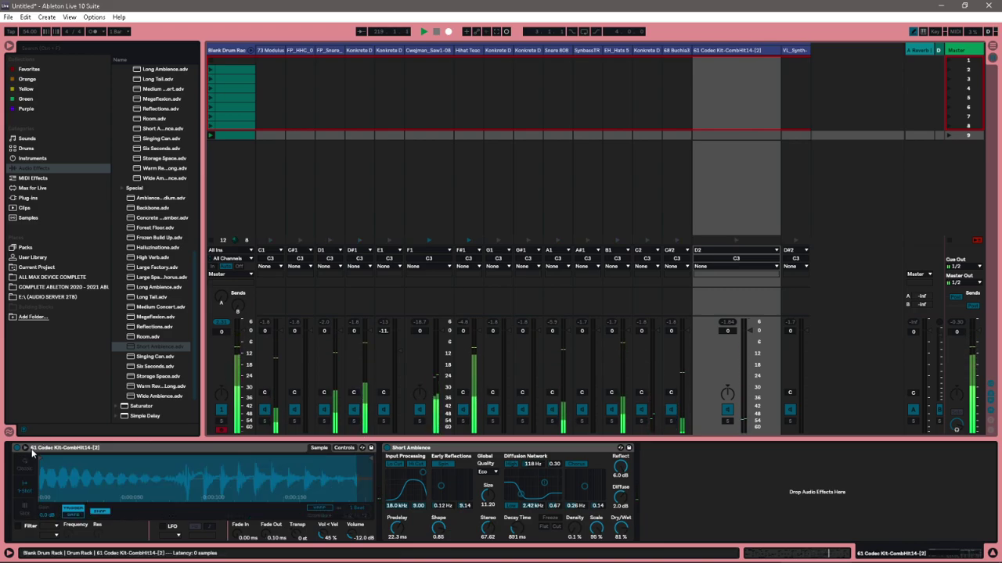
pyautogui.click(145, 446)
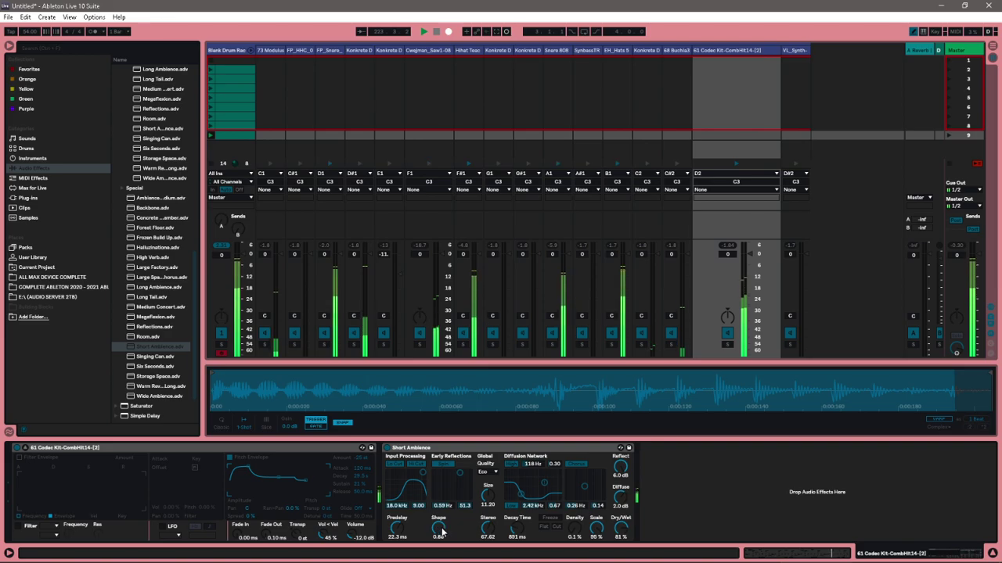
# Transpose the comb sample +48 st and set Short Ambience's Spin to 0.87 Hz and 9.70, Predelay to 5.60 ms, Density to 96 %, Dry/Wet to 65 %.
pyautogui.moveTo(445, 506); pyautogui.dragTo(451, 500)
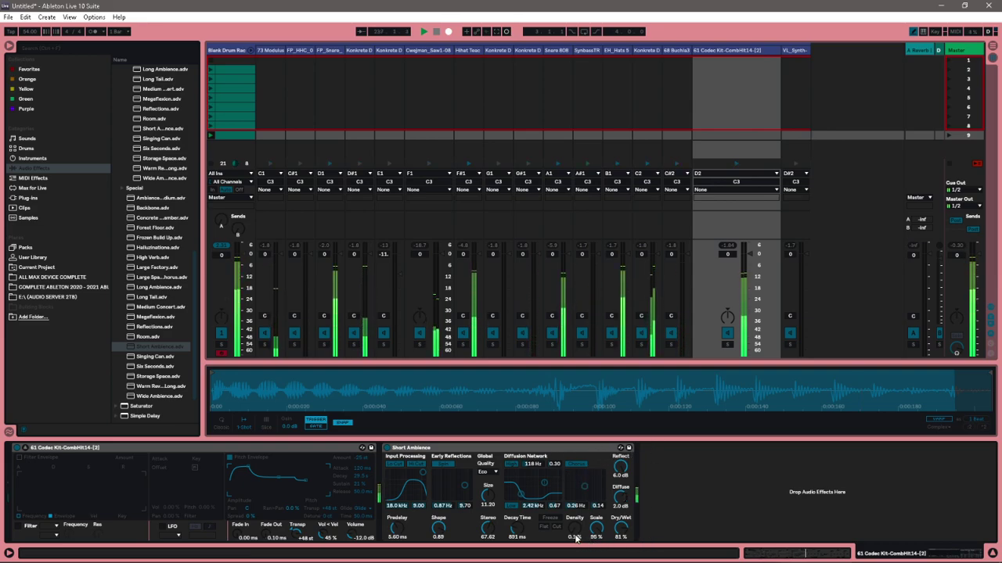
pyautogui.moveTo(579, 530); pyautogui.dragTo(578, 472)
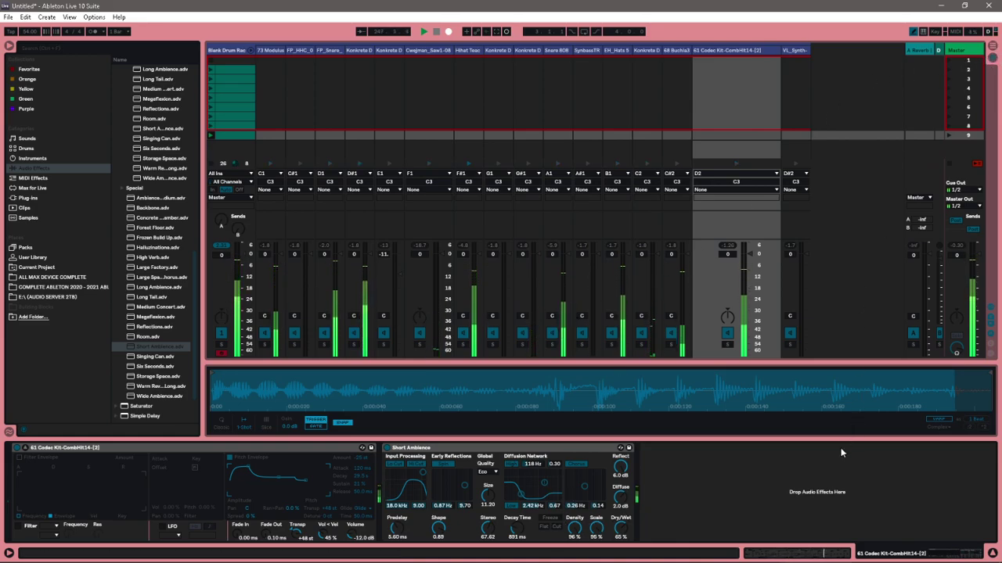
# In the scene 9 clip, add short 61 Codec Kit-CombHit14-[2] notes at 1.1.1, 1.1.2, 1.1.3, 1.1.4 and 1.2.1.
pyautogui.hotkey('shift', 'Tab')
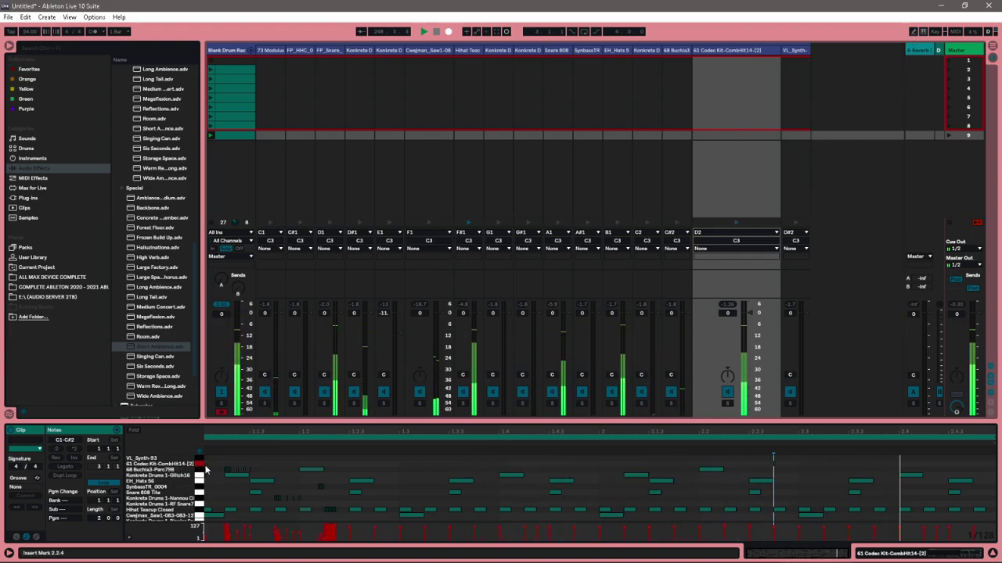
pyautogui.click(207, 465)
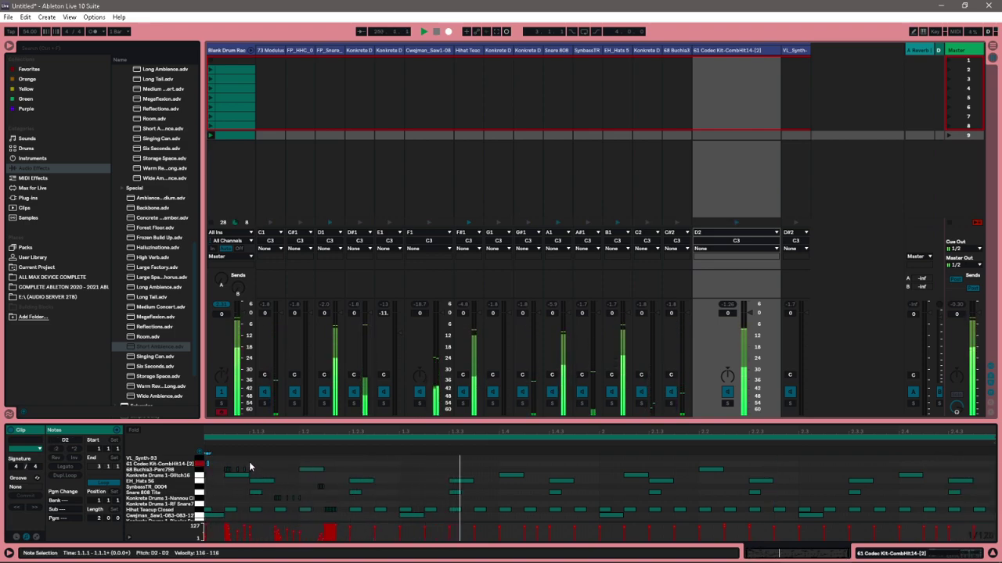
pyautogui.moveTo(266, 423); pyautogui.dragTo(318, 270)
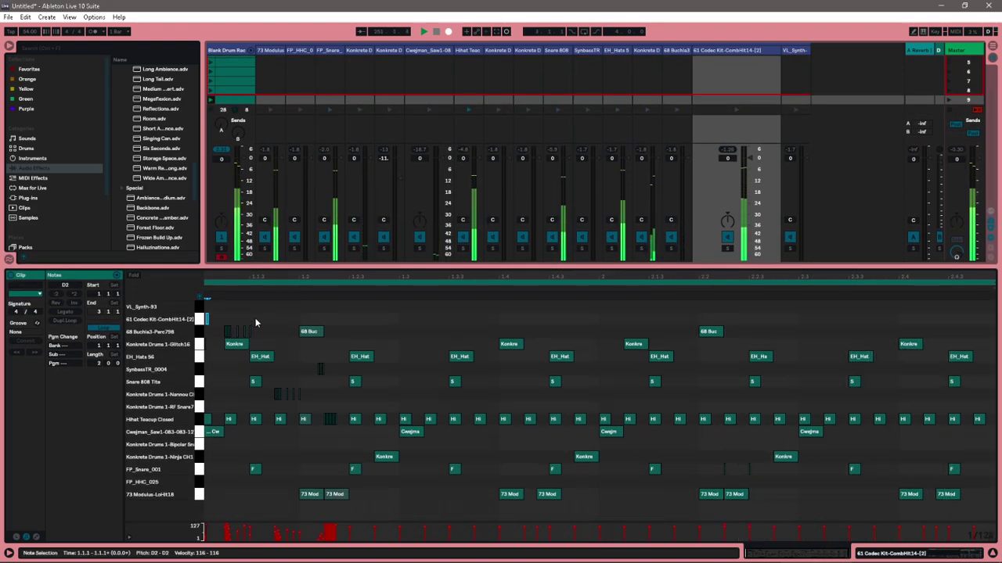
pyautogui.moveTo(243, 271); pyautogui.dragTo(603, 349)
pyautogui.click(209, 320)
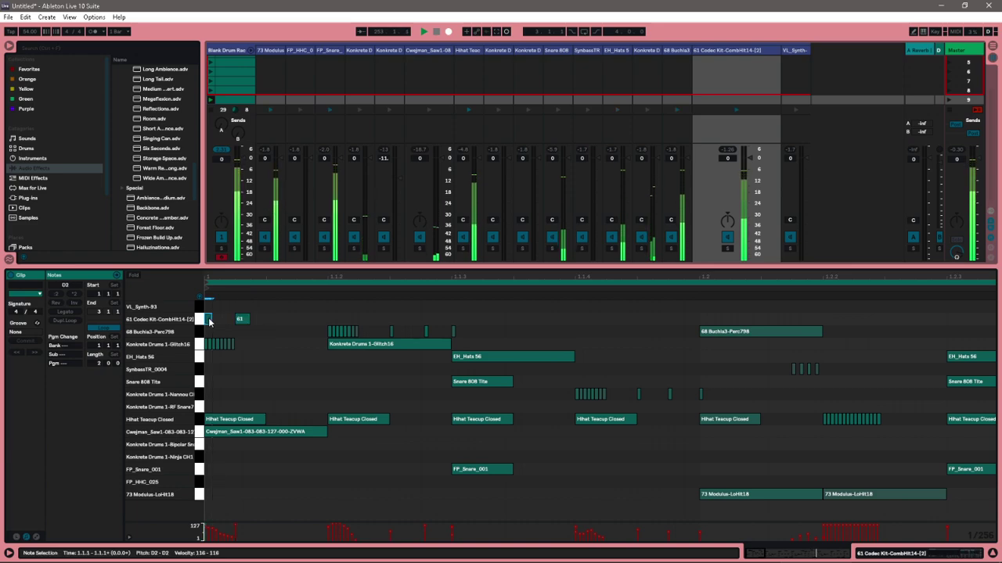
pyautogui.doubleClick(240, 317)
pyautogui.doubleClick(331, 319)
pyautogui.doubleClick(454, 318)
pyautogui.doubleClick(579, 319)
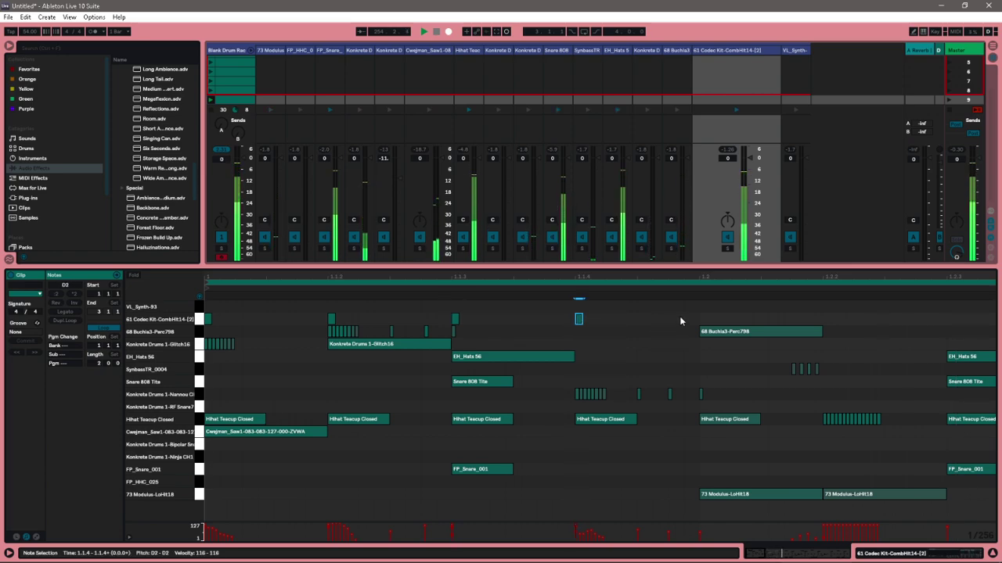
pyautogui.doubleClick(702, 319)
# Lengthen the five CombHit14 notes to a full sixteenth each and delete the ones at 1.1.2 and 1.1.4.
pyautogui.moveTo(219, 313); pyautogui.dragTo(821, 322)
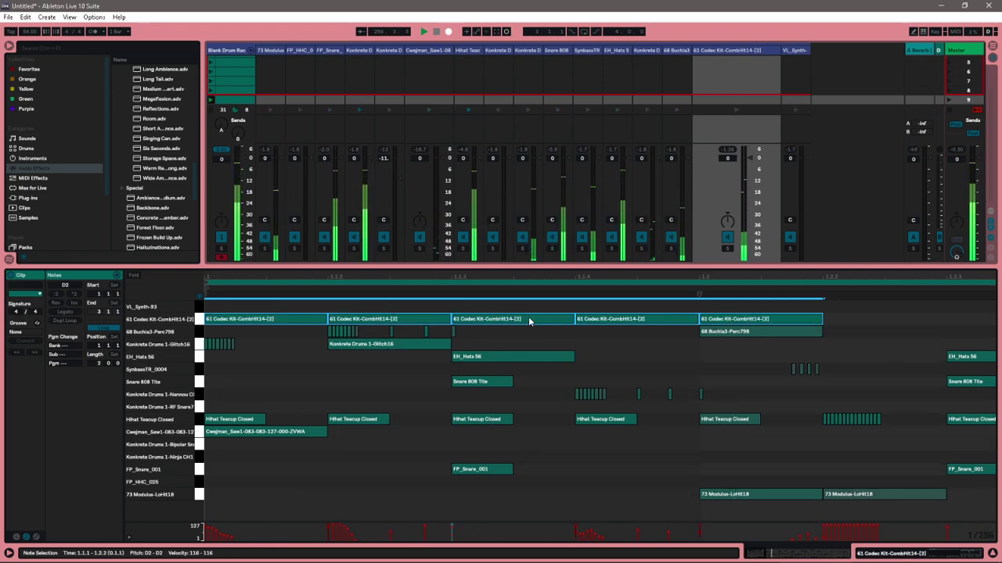
pyautogui.doubleClick(390, 318)
pyautogui.doubleClick(615, 321)
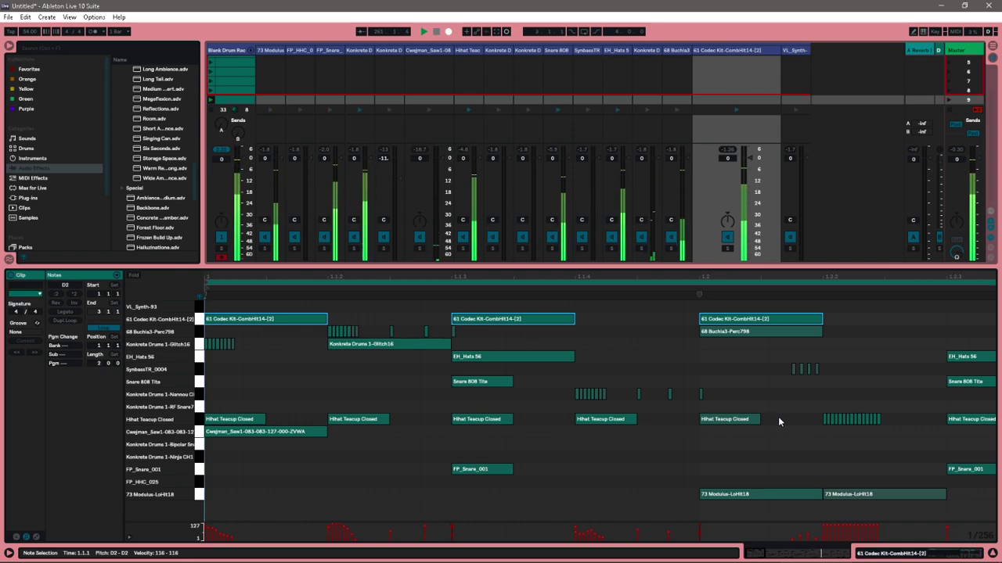
# Duplicate the three-note CombHit14 group repeatedly, with a small gap after each group, until it fills both bars of the clip.
pyautogui.moveTo(847, 320); pyautogui.dragTo(254, 325)
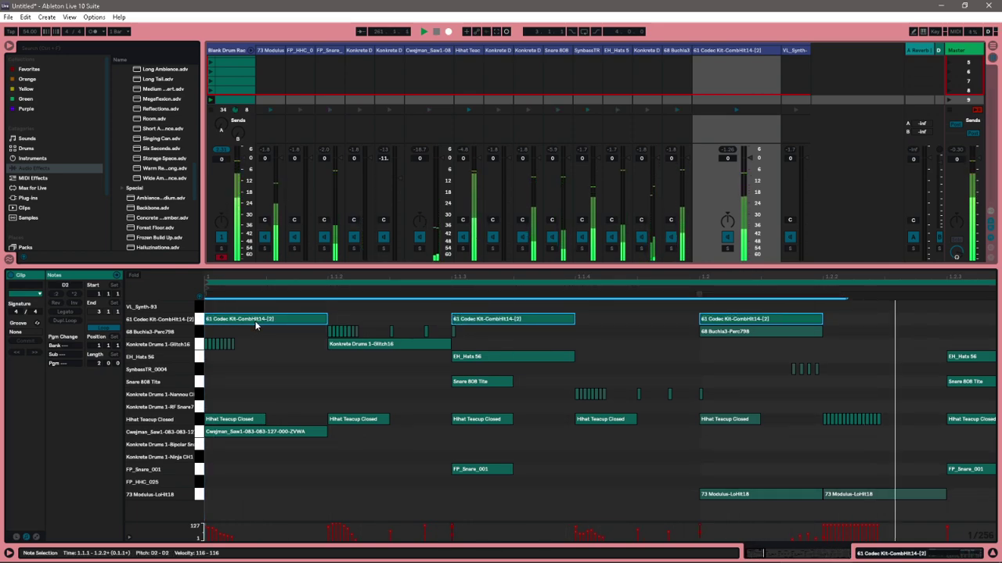
pyautogui.hotkey('ctrl', 'd')
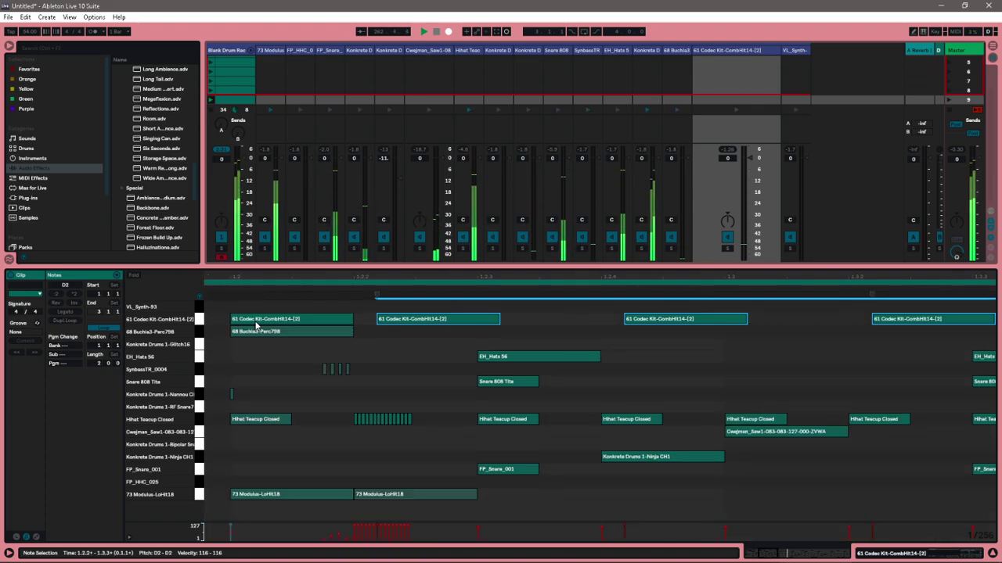
pyautogui.hotkey('ctrl', 'd')
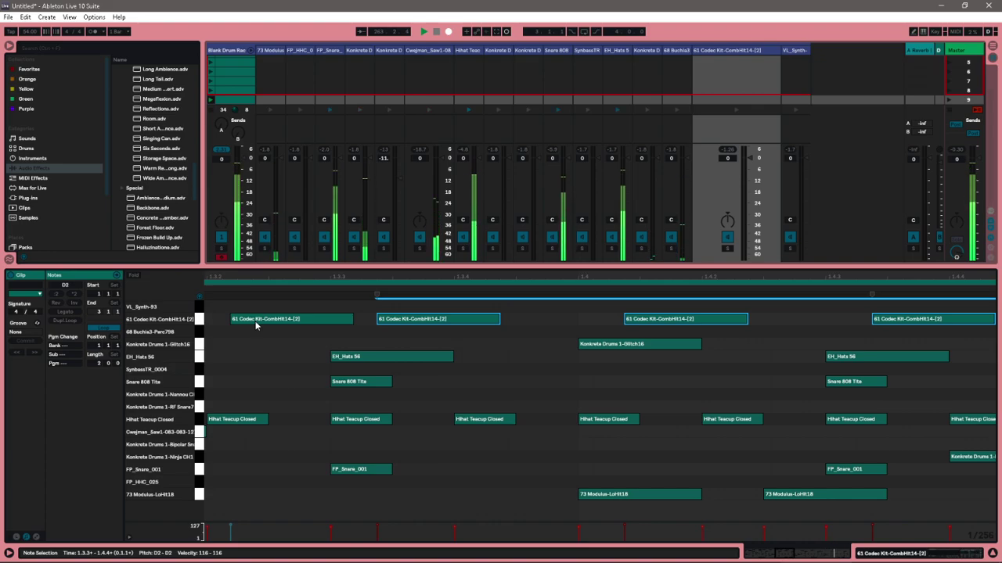
pyautogui.press('-')
pyautogui.press('-')
pyautogui.press('-')
pyautogui.press('-')
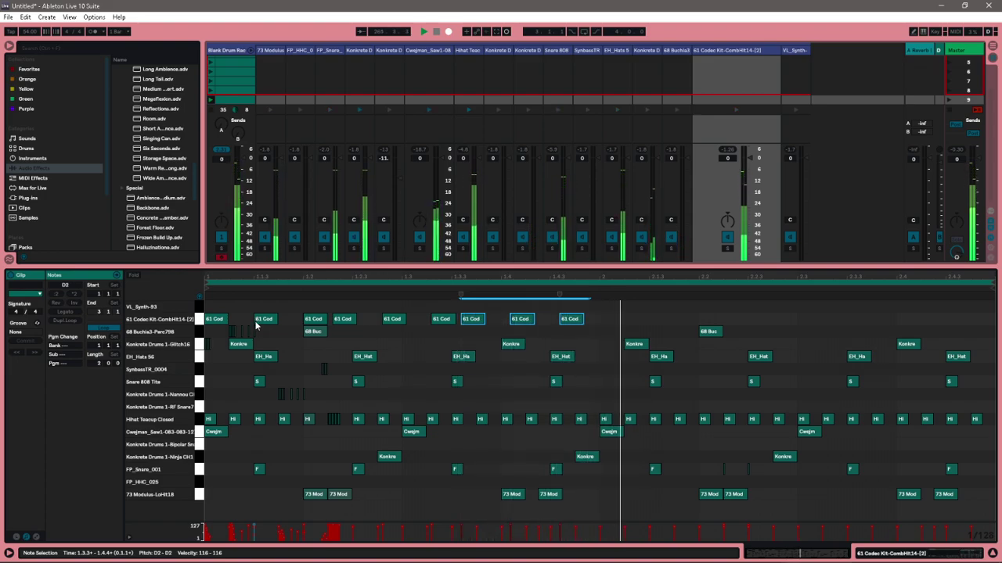
pyautogui.hotkey('ctrl', 'd')
pyautogui.hotkey('ctrl', 'd')
pyautogui.hotkey('ctrl', 'd')
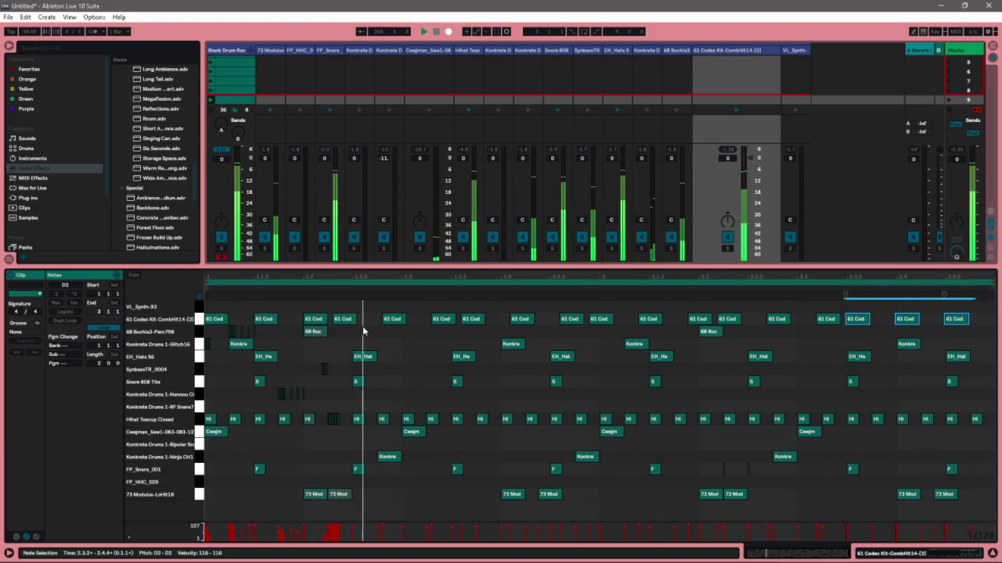
# Shift the first bar's off-grid CombHit14 notes to start at about 1.2.3, 1.3.1, 1.3.3, 1.4.1 and 1.4.3.
pyautogui.click(335, 305)
pyautogui.moveTo(335, 305)
pyautogui.mouseDown()
pyautogui.moveTo(419, 327)
pyautogui.moveTo(561, 335)
pyautogui.moveTo(442, 336)
pyautogui.moveTo(415, 323)
pyautogui.mouseUp()
pyautogui.click(395, 319)
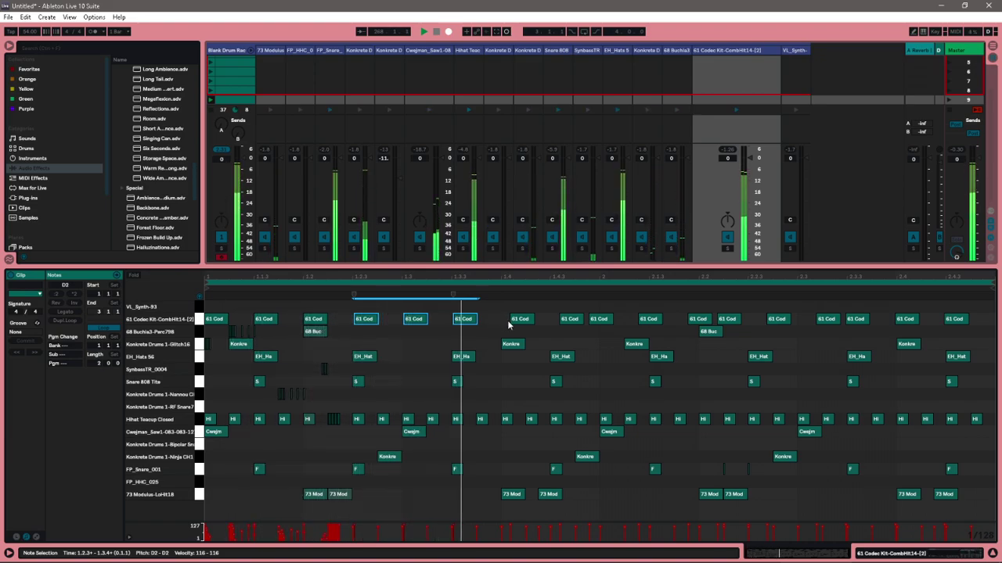
pyautogui.moveTo(504, 301); pyautogui.dragTo(575, 322)
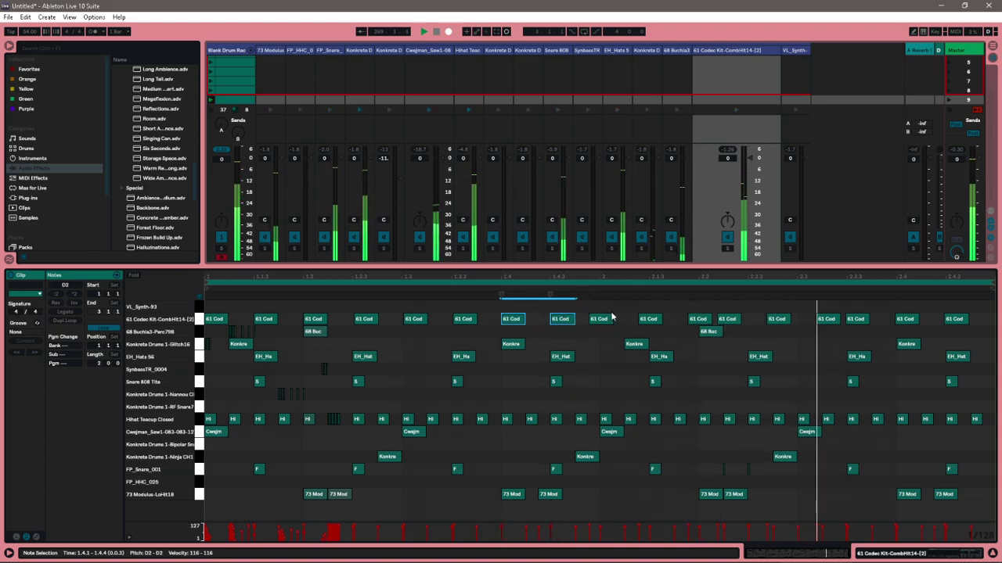
# Reposition the second bar's CombHit14 notes to about 2.1.1, 2.1.3, 2.2.3 and 2.3.1, and clear the surplus copies between 2.1.1 and 2.4.1.
pyautogui.click(603, 322)
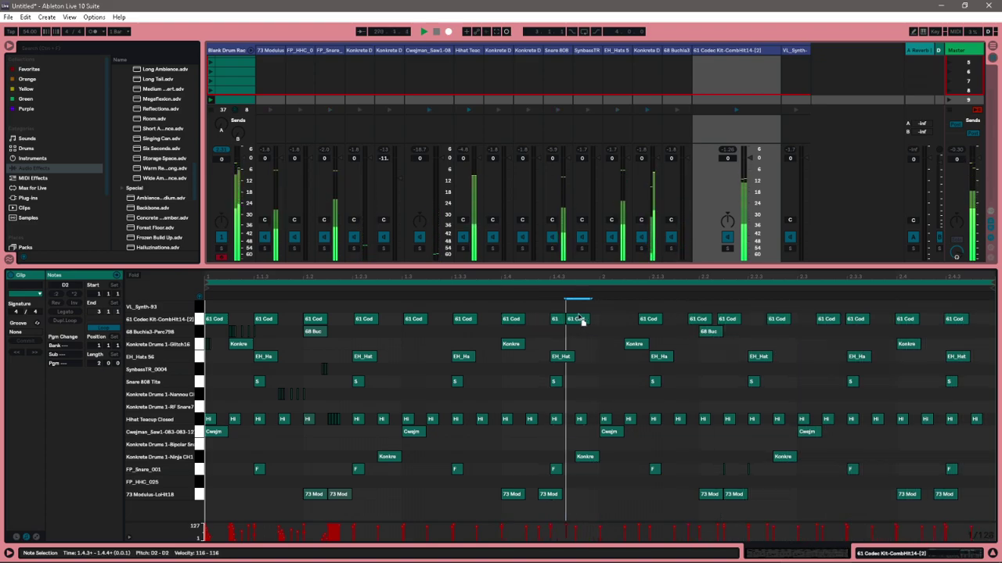
pyautogui.moveTo(602, 319); pyautogui.dragTo(612, 308)
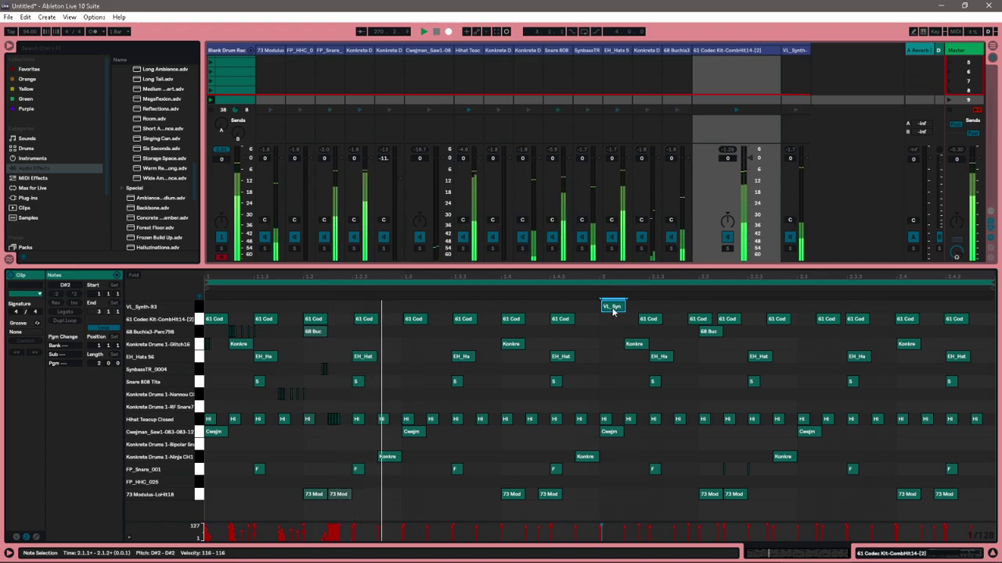
pyautogui.press('Down')
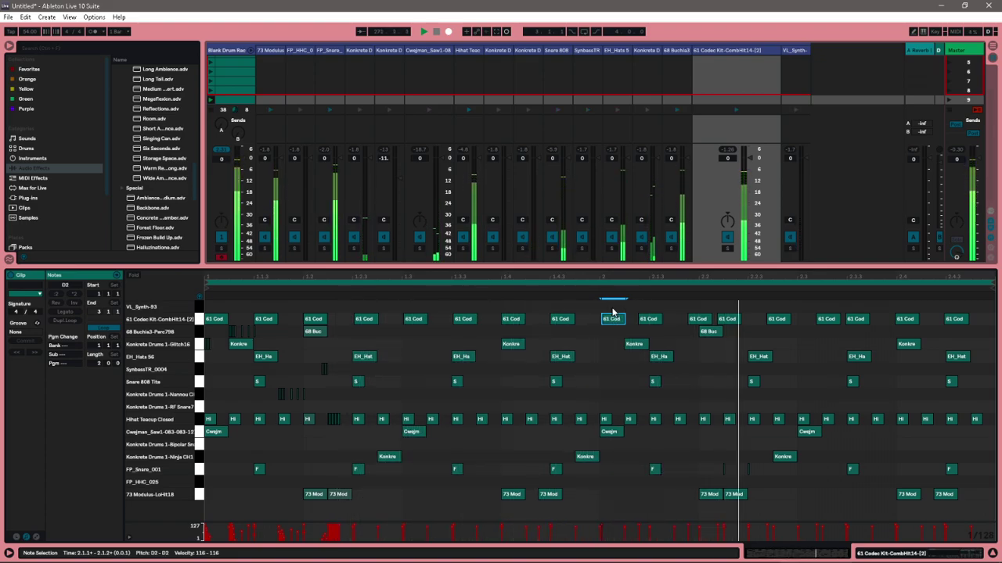
pyautogui.moveTo(651, 323); pyautogui.dragTo(678, 331)
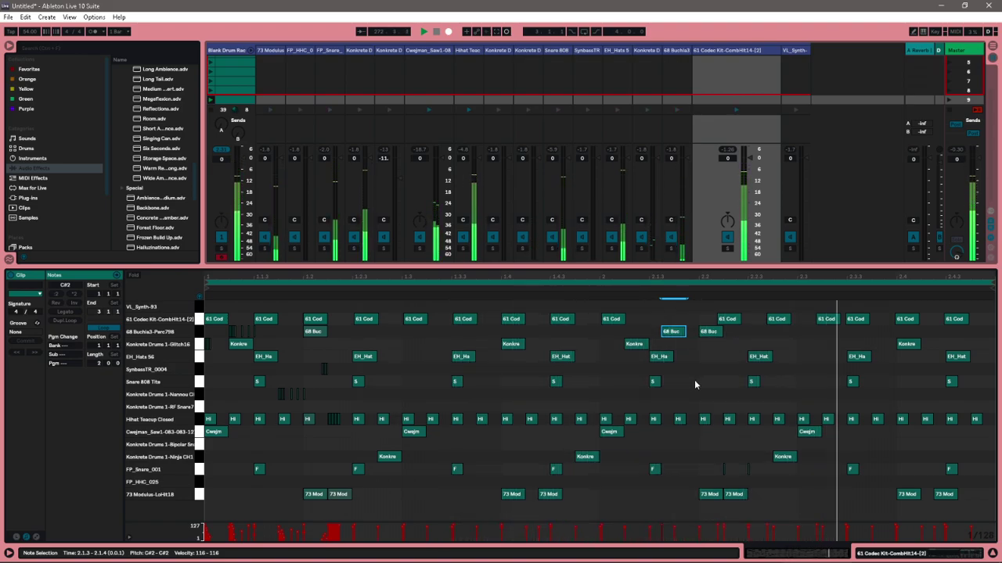
pyautogui.press('Up')
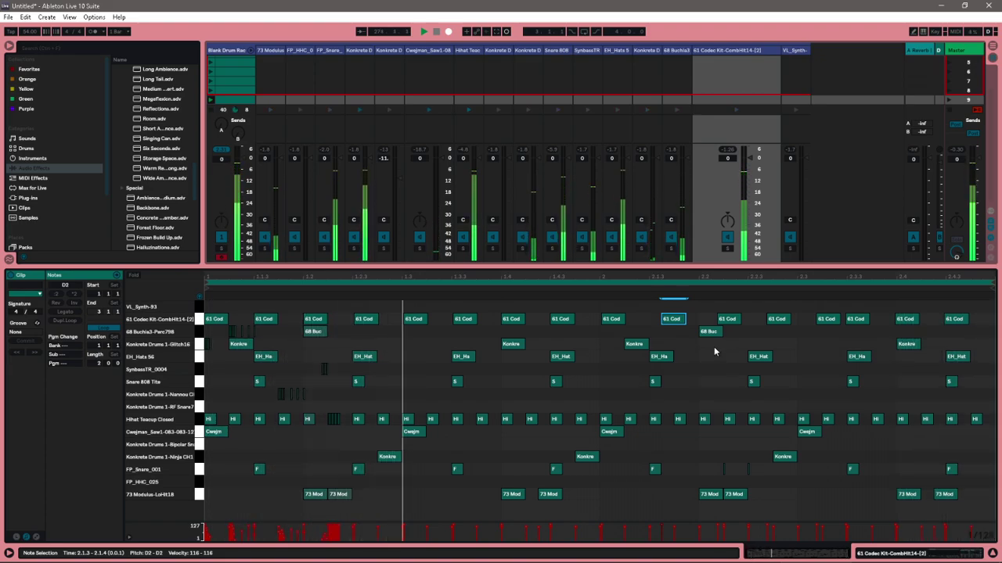
pyautogui.moveTo(824, 320); pyautogui.dragTo(760, 326)
pyautogui.click(836, 320)
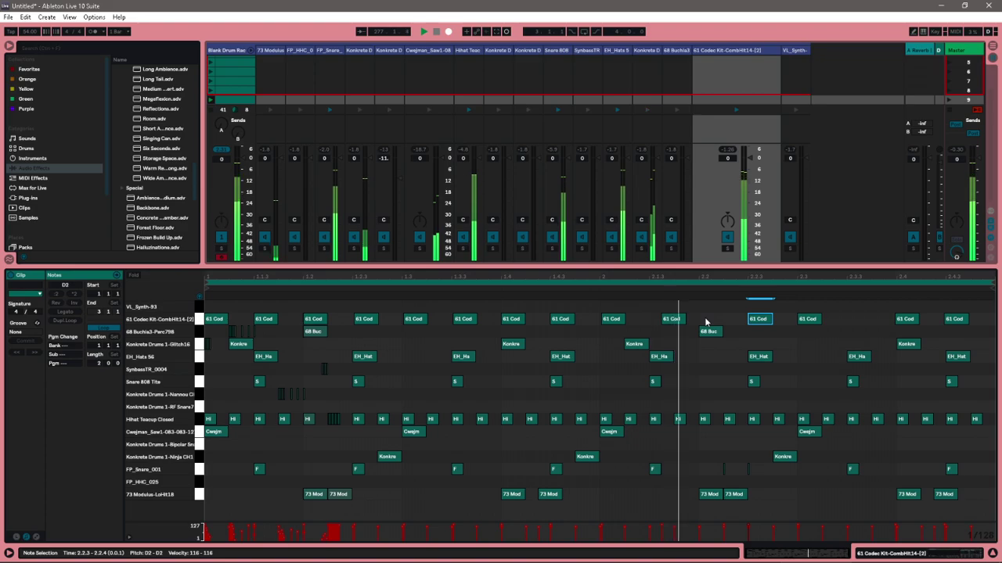
# Move the CombHit14 note at 2.1.3 down to the 68 Buchia3-Perc798 row and leave no CombHit14 note above it.
pyautogui.click(675, 320)
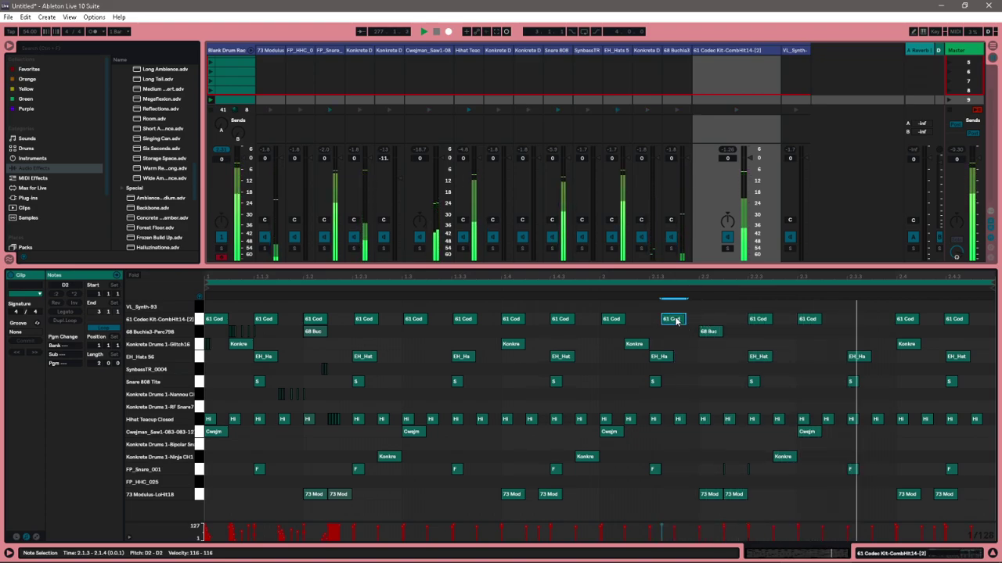
pyautogui.press('Down')
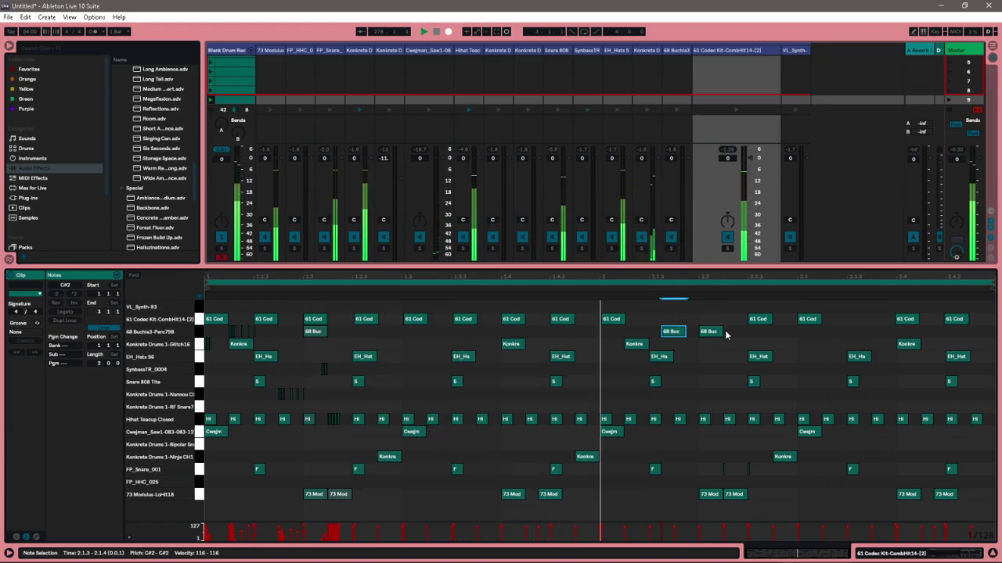
pyautogui.doubleClick(669, 318)
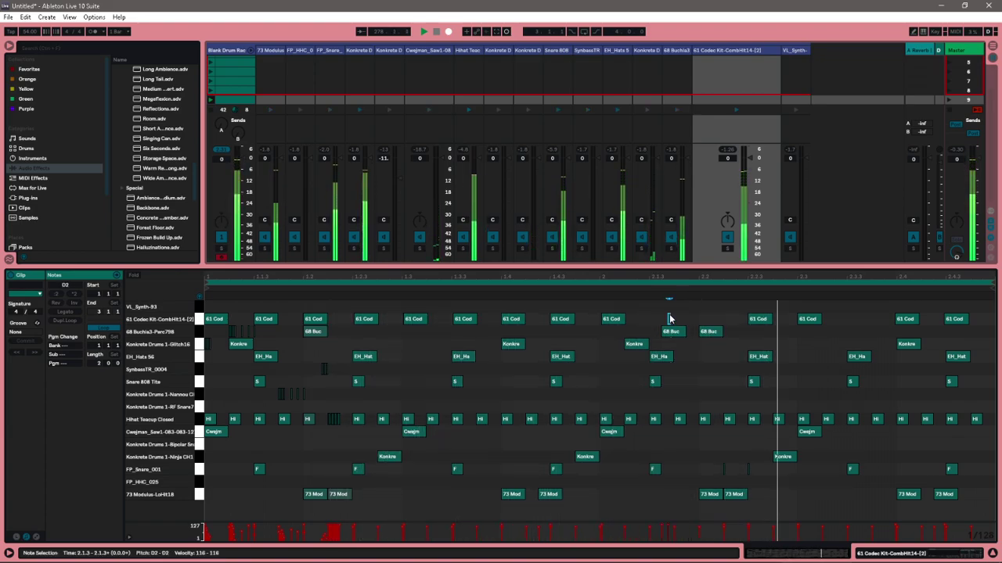
pyautogui.doubleClick(669, 319)
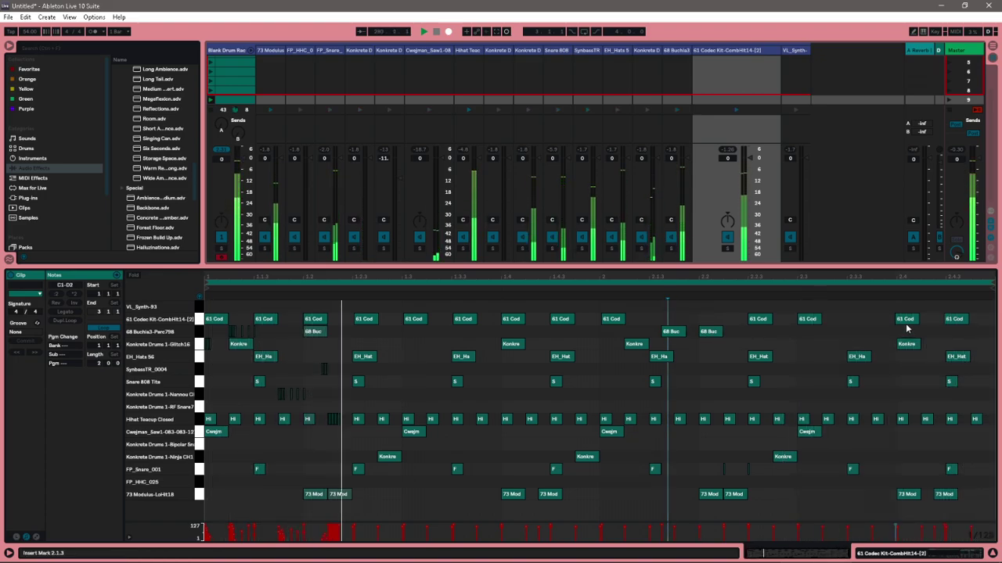
# Add a CombHit14 note at about 2.3.3 and lengthen it to match the neighbouring sixteenth notes.
pyautogui.doubleClick(856, 321)
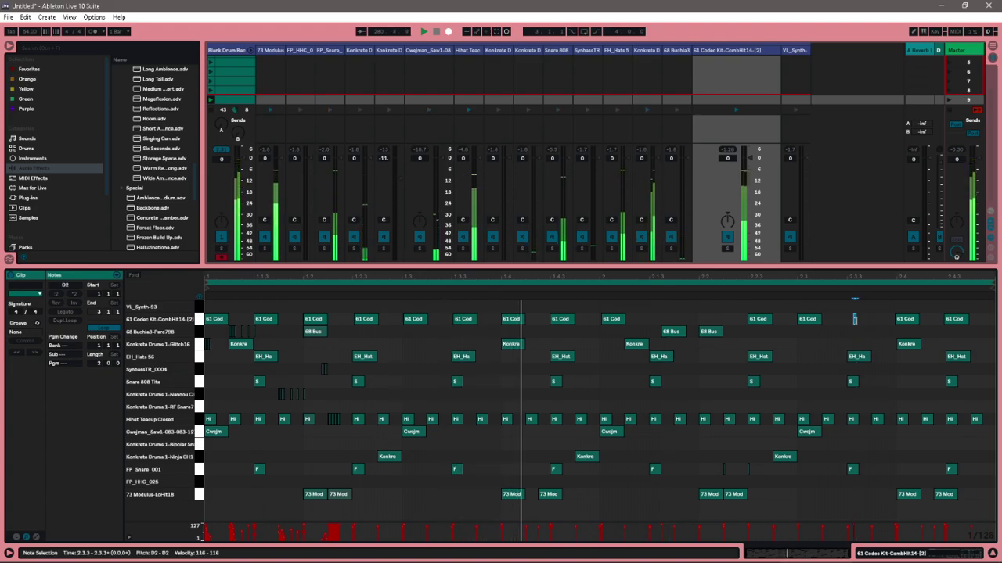
pyautogui.moveTo(875, 320); pyautogui.dragTo(865, 329)
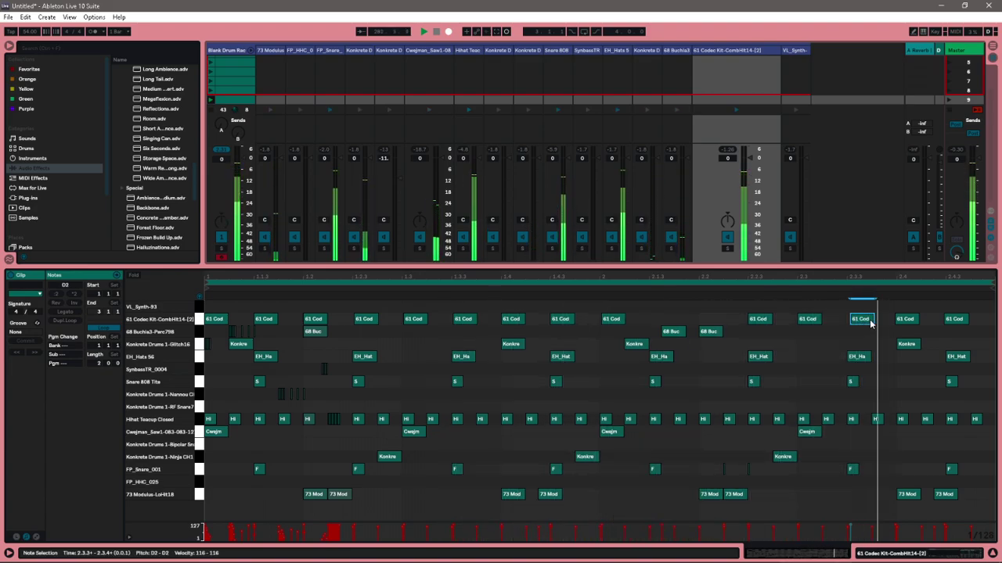
pyautogui.click(910, 320)
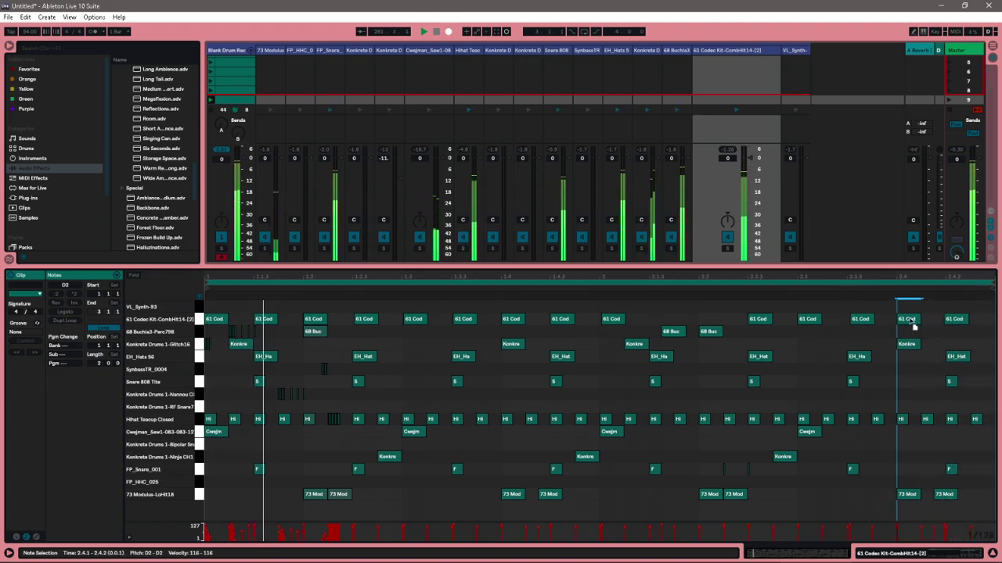
# Nudge the CombHit14 note at 2.4.3 slightly late and add a CombHit14 note about a sixteenth long at 2.1.3.
pyautogui.moveTo(956, 320); pyautogui.dragTo(966, 327)
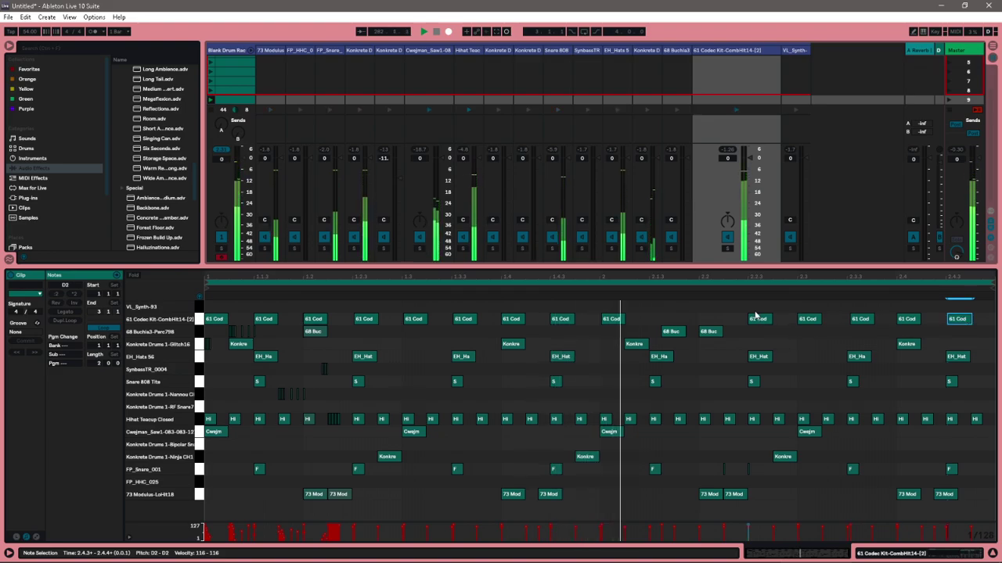
pyautogui.doubleClick(656, 319)
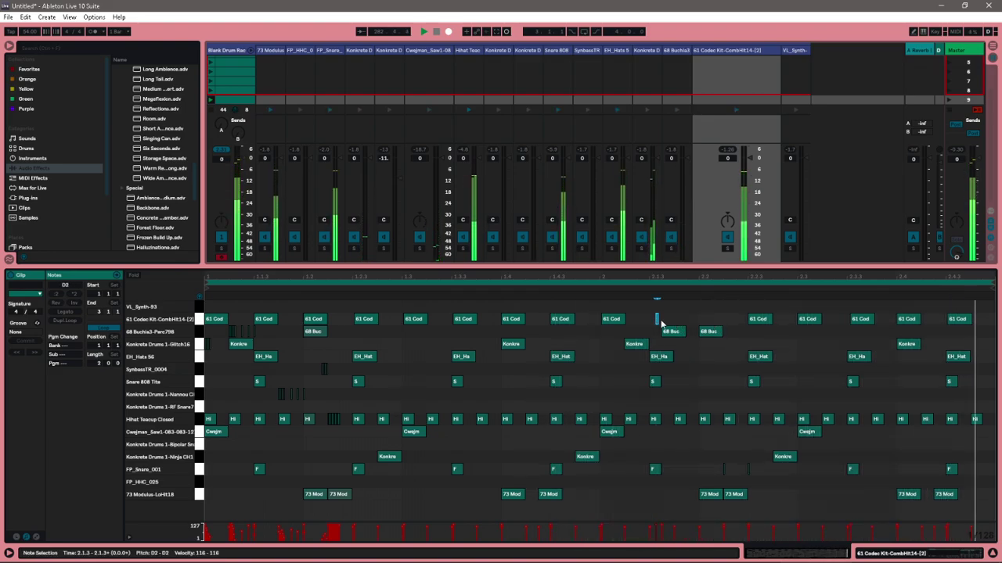
pyautogui.moveTo(658, 319); pyautogui.dragTo(671, 329)
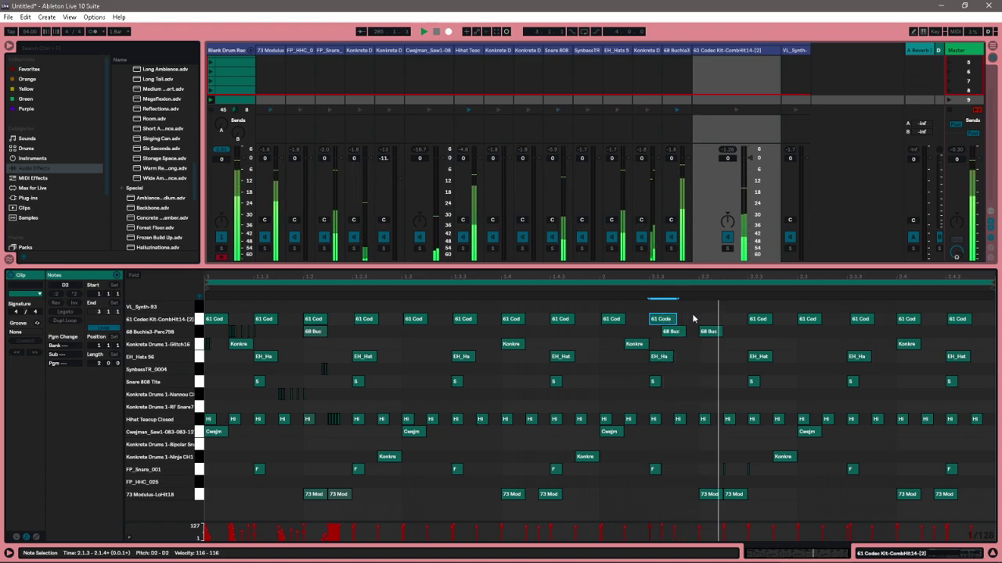
# Move the 68 Buchia3-Perc798 notes at 2.1.3 and 2.2.1 down to the Konkreta Drums 1-Glitch16 row.
pyautogui.click(677, 336)
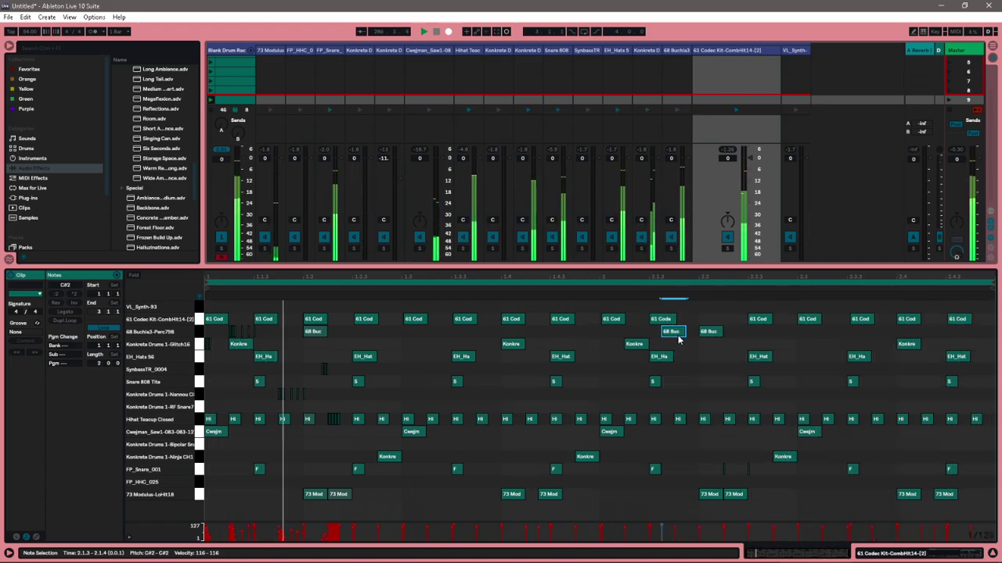
pyautogui.press('Down')
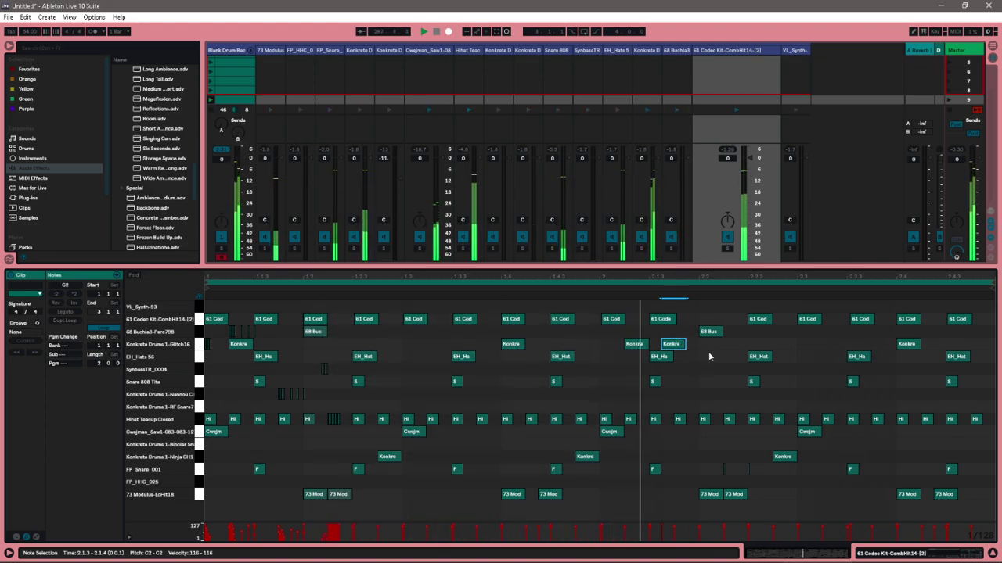
pyautogui.click(711, 332)
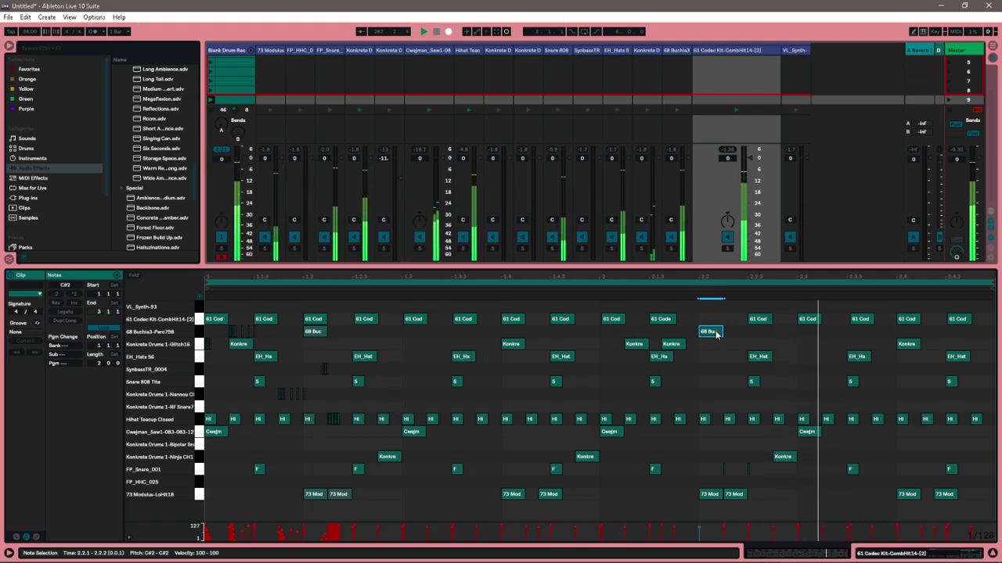
pyautogui.press('Down')
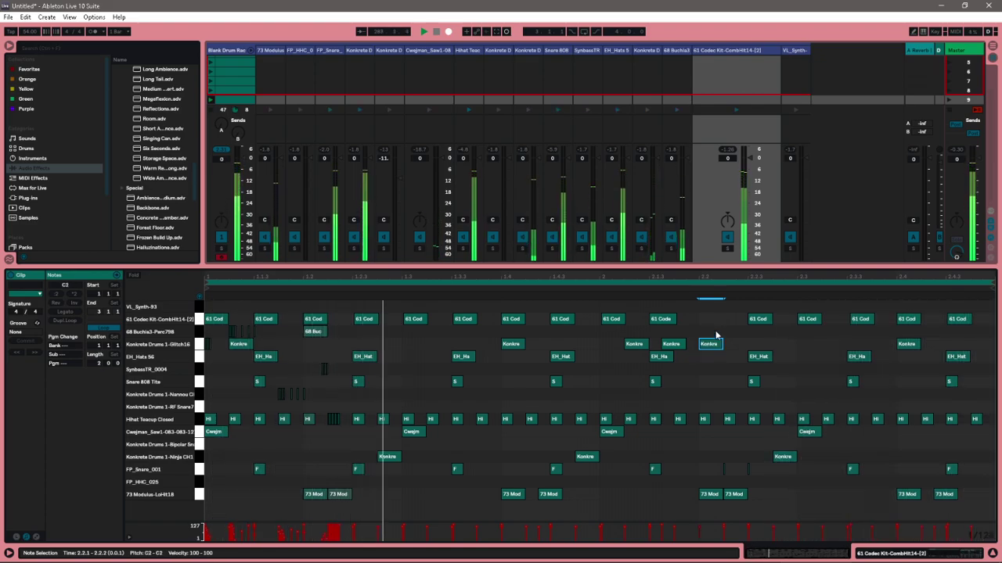
# Add very short Glitch16 notes just before 2.2.1 and around 2.2.2, and remove the long Glitch16 note at 2.2.1.
pyautogui.doubleClick(696, 344)
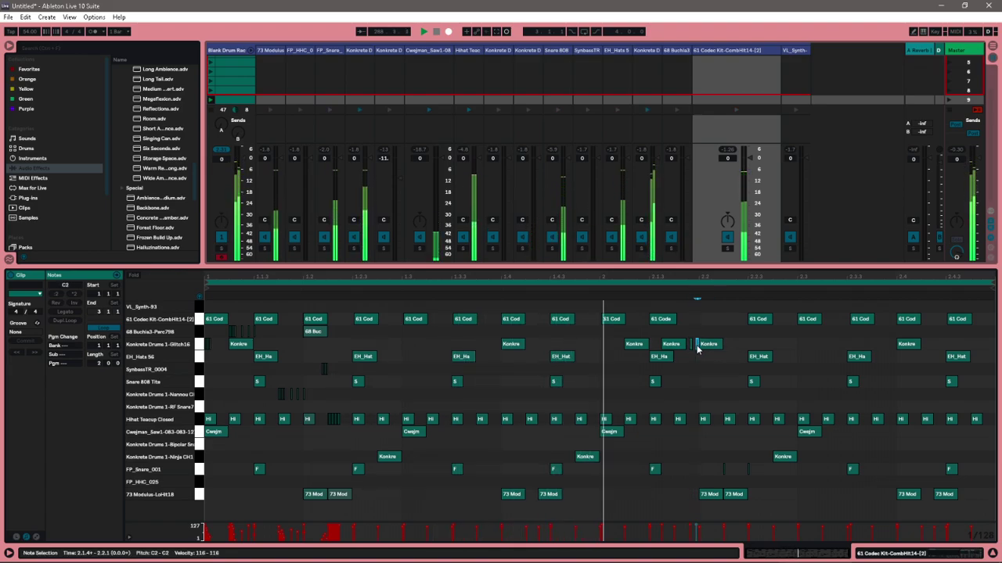
pyautogui.click(745, 352)
pyautogui.doubleClick(742, 348)
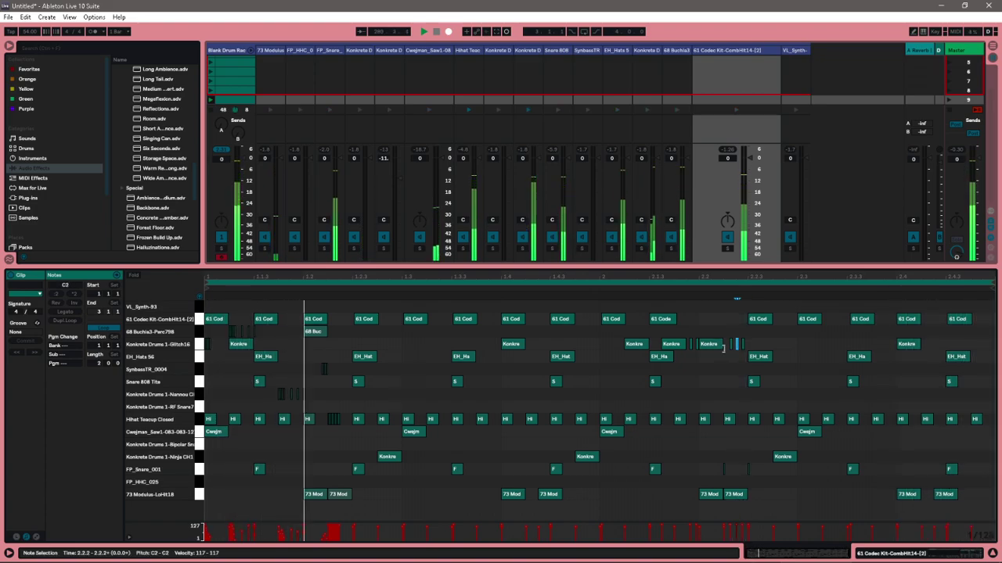
pyautogui.click(726, 348)
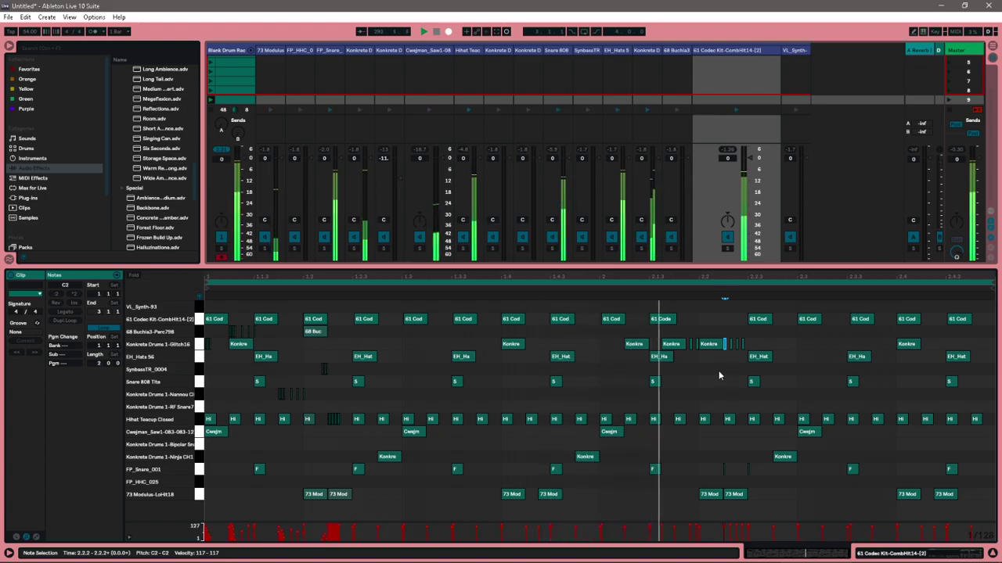
pyautogui.press('Delete')
pyautogui.click(711, 343)
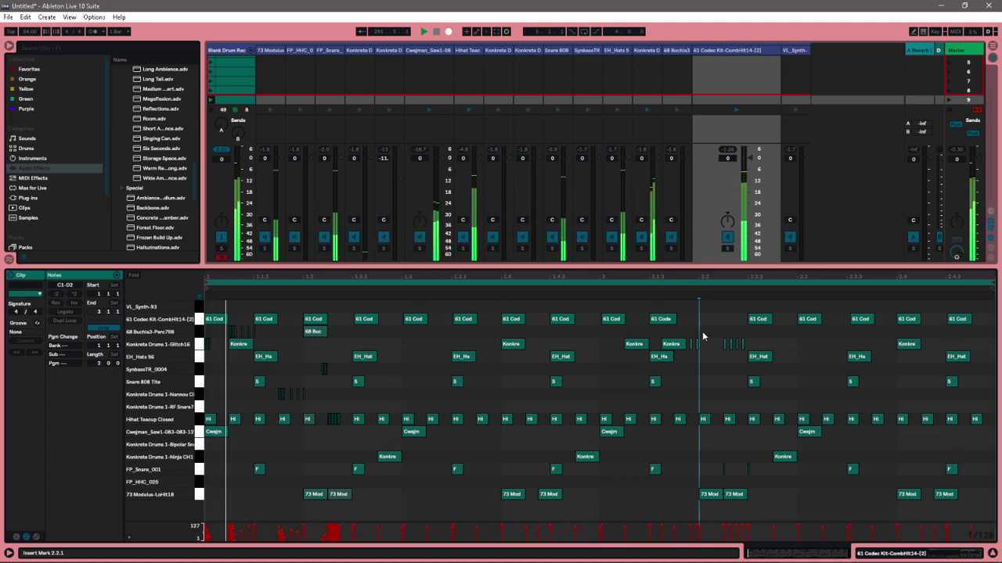
# Add a CombHit14 note about a sixteenth long just after 2.2.1 and nudge the one at 2.1.3 slightly late.
pyautogui.doubleClick(704, 319)
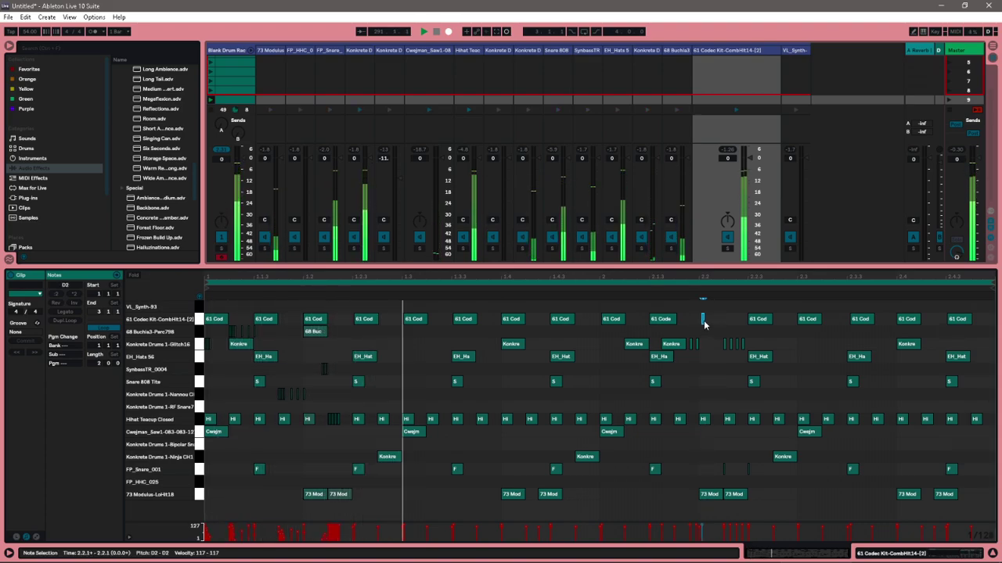
pyautogui.moveTo(703, 321); pyautogui.dragTo(728, 323)
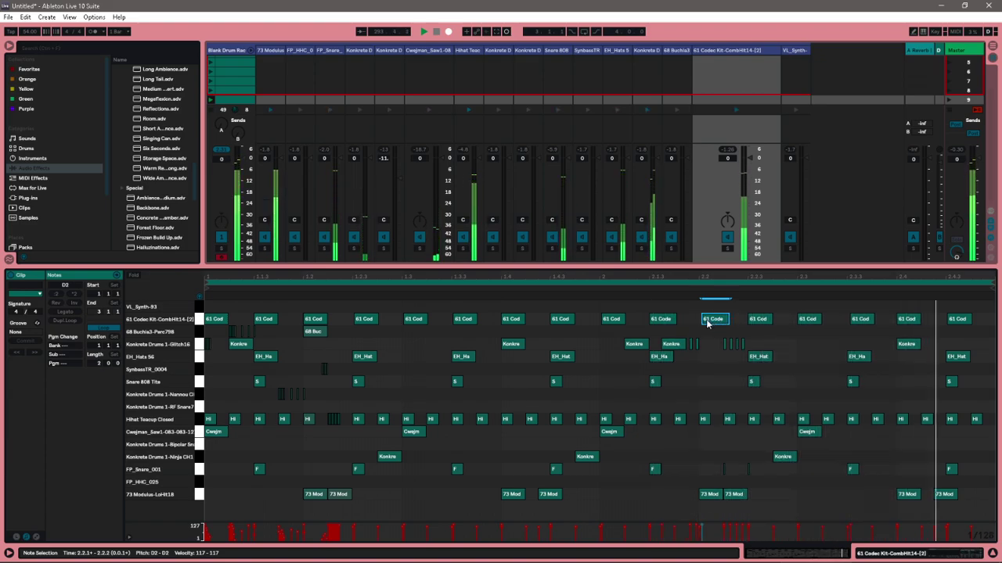
pyautogui.click(674, 322)
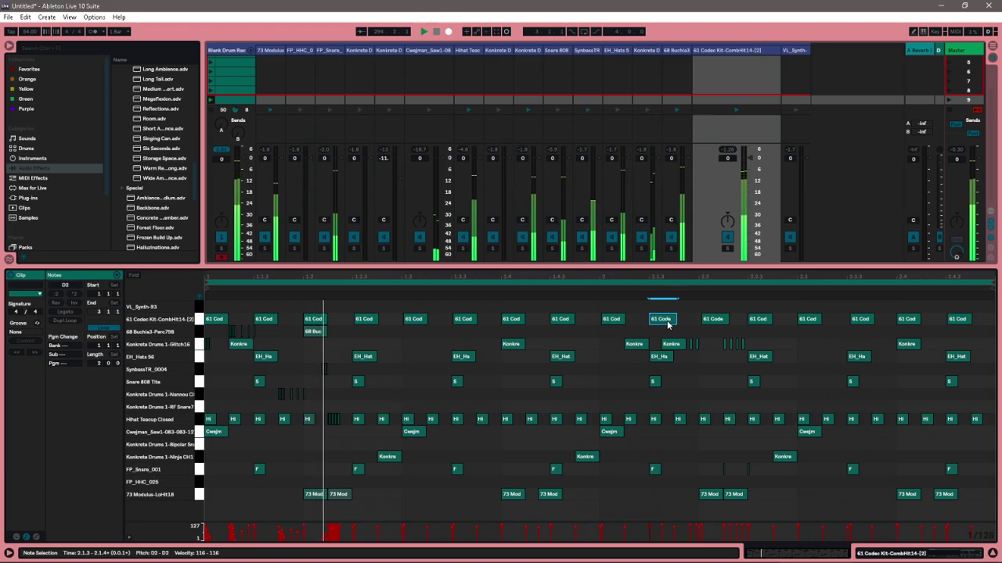
pyautogui.moveTo(675, 324); pyautogui.dragTo(671, 324)
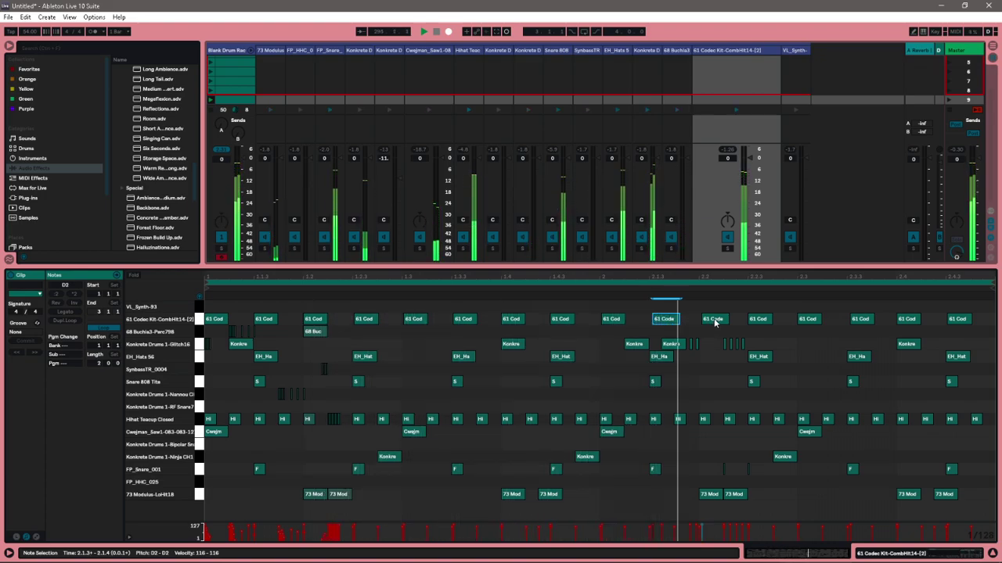
# Replace the long Glitch16 note at 2.1.3 with a roll of very short notes that fills the gaps up to 2.2.2.
pyautogui.doubleClick(664, 344)
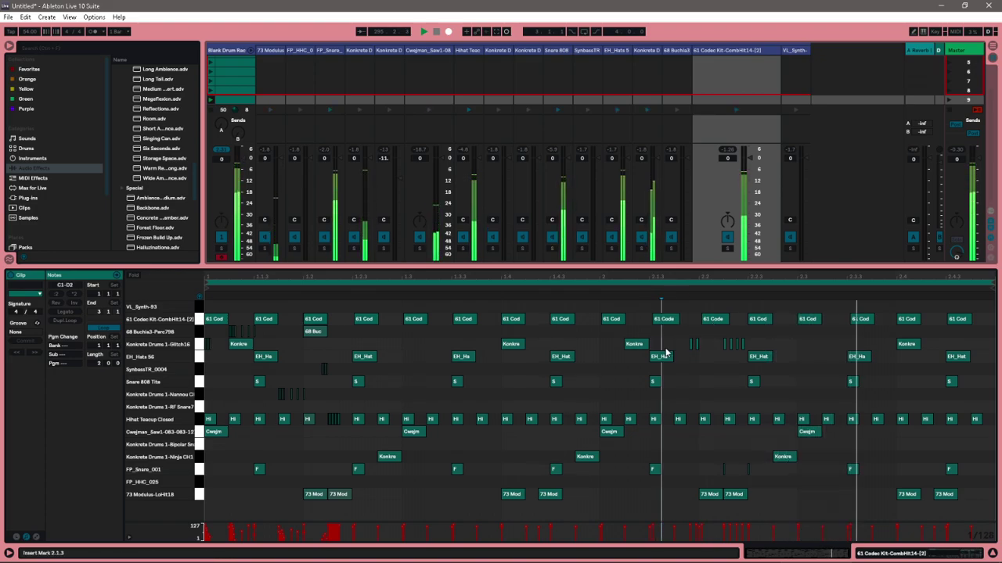
pyautogui.doubleClick(672, 344)
pyautogui.doubleClick(677, 344)
pyautogui.doubleClick(684, 345)
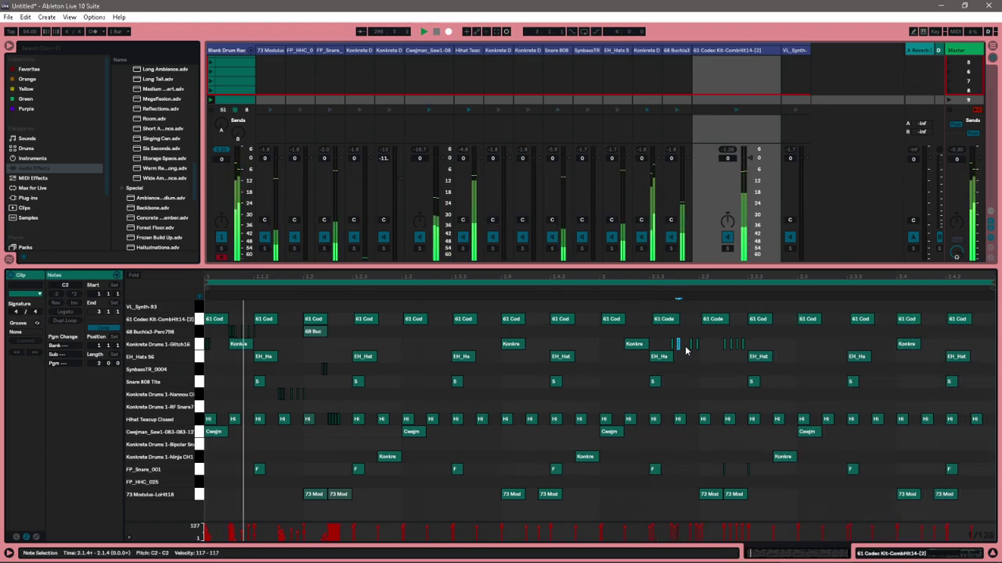
pyautogui.doubleClick(690, 344)
pyautogui.doubleClick(697, 344)
pyautogui.doubleClick(702, 344)
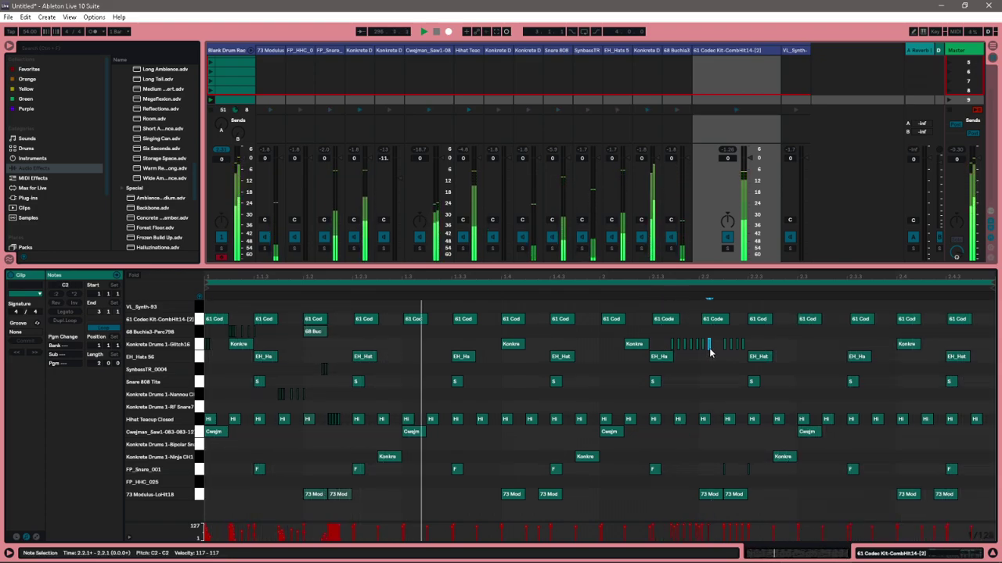
pyautogui.click(718, 344)
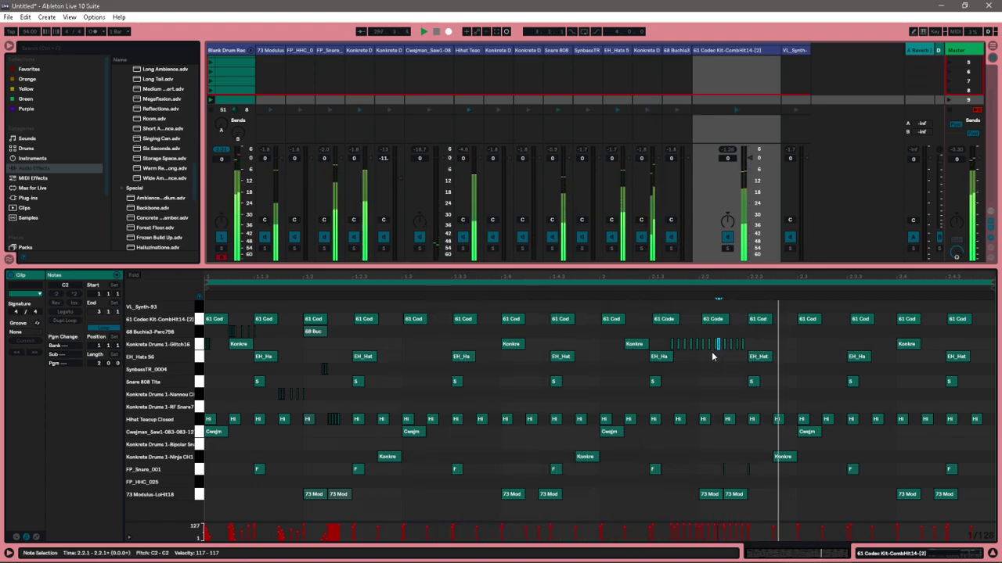
# Delete the two short Glitch16 notes between 2.1.4 and 2.2.1 to leave a gap in the roll.
pyautogui.click(703, 356)
pyautogui.moveTo(702, 357); pyautogui.dragTo(712, 344)
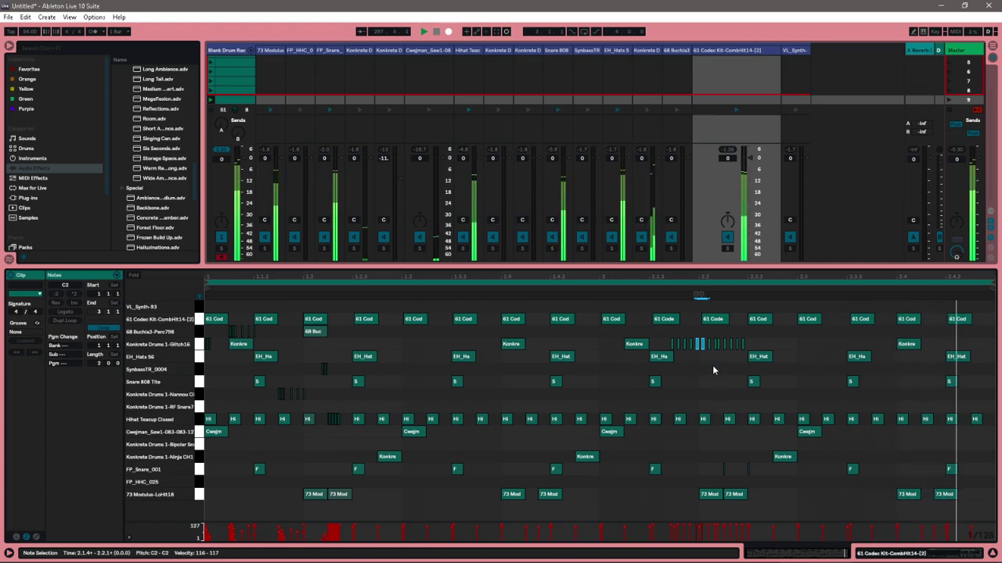
pyautogui.press('Delete')
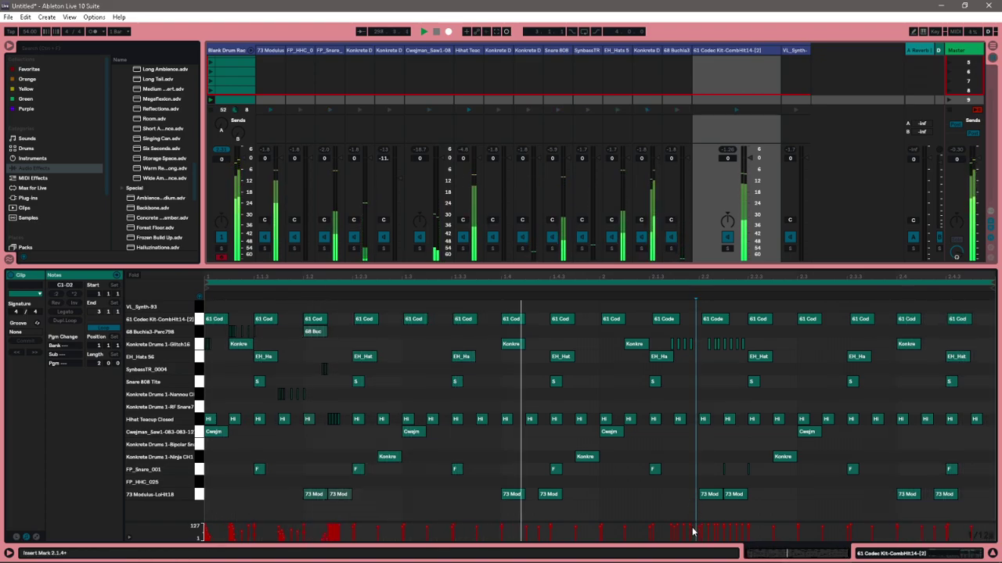
# Select the Glitch16 roll notes from 2.1.3 to 2.2.2 and draw lower, varied velocities for them.
pyautogui.moveTo(667, 347); pyautogui.dragTo(748, 349)
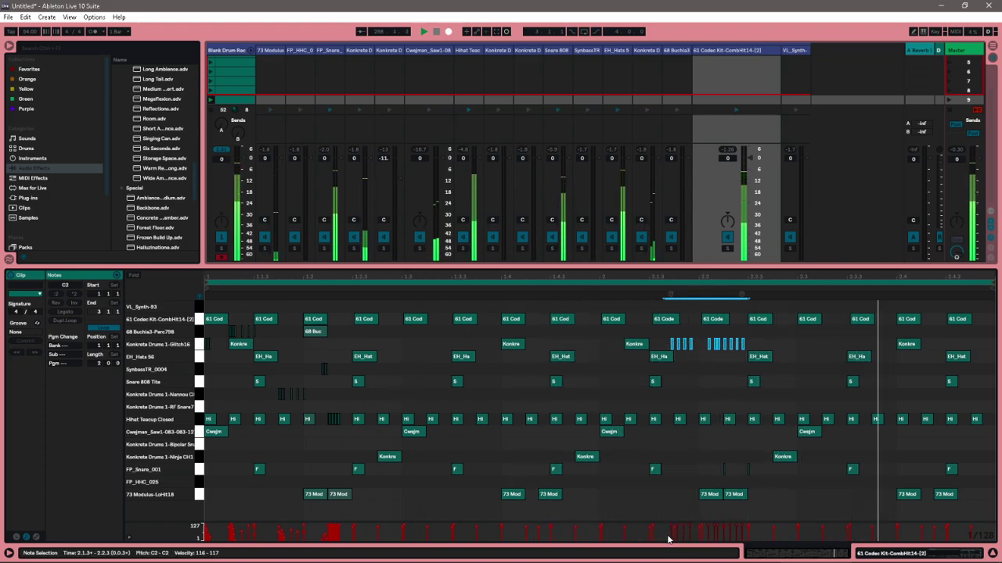
pyautogui.click(913, 32)
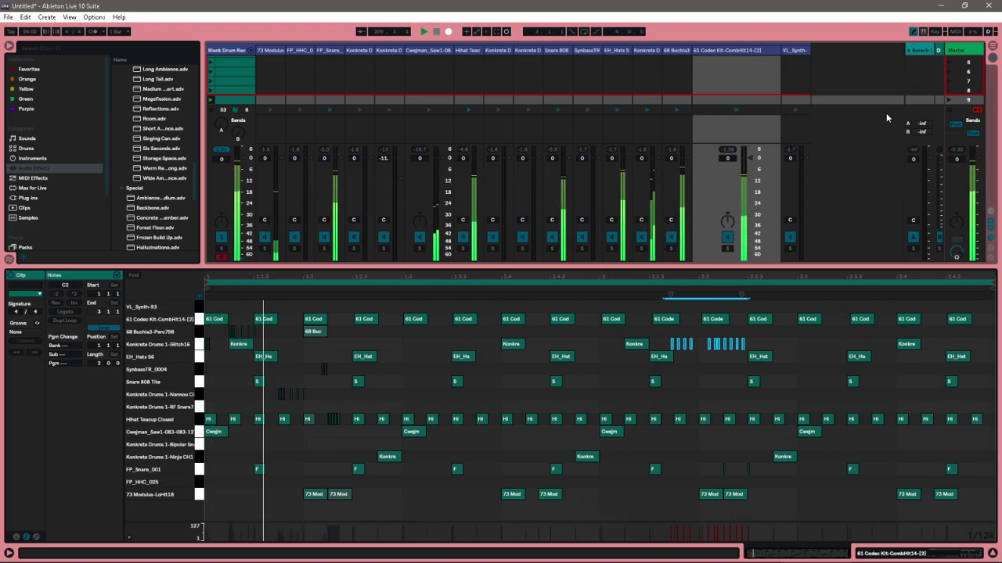
pyautogui.moveTo(669, 533); pyautogui.dragTo(693, 527)
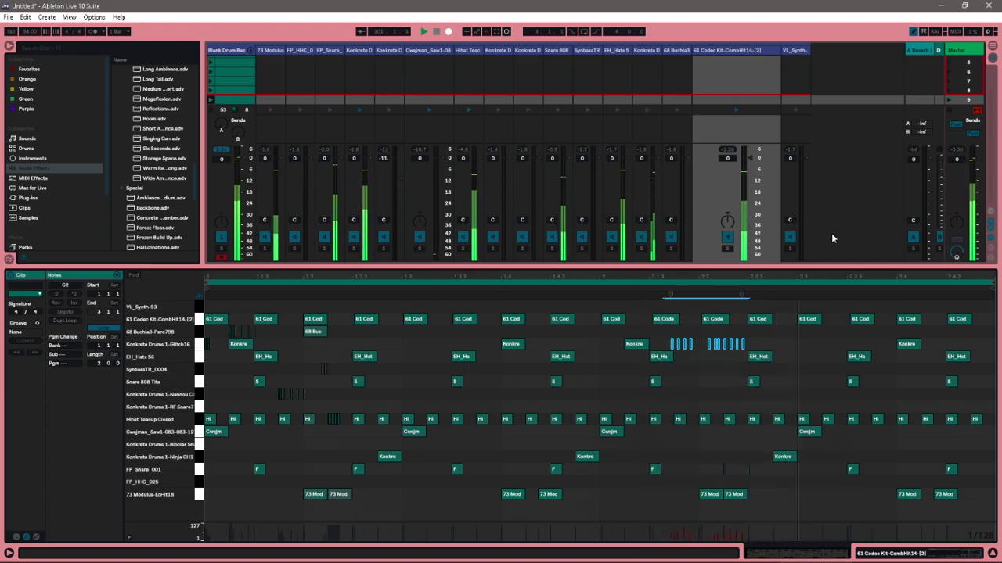
# Redraw the Glitch16 notes from 2.2.1 to 2.2.2 as a continuous rapid run with low velocities between 2 and 9.
pyautogui.click(741, 342)
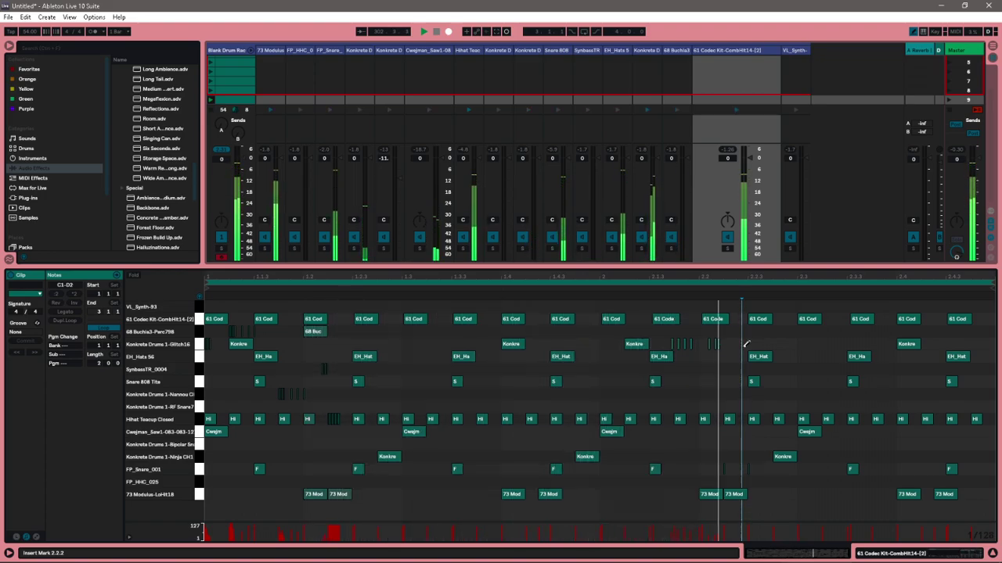
pyautogui.moveTo(706, 344); pyautogui.dragTo(744, 344)
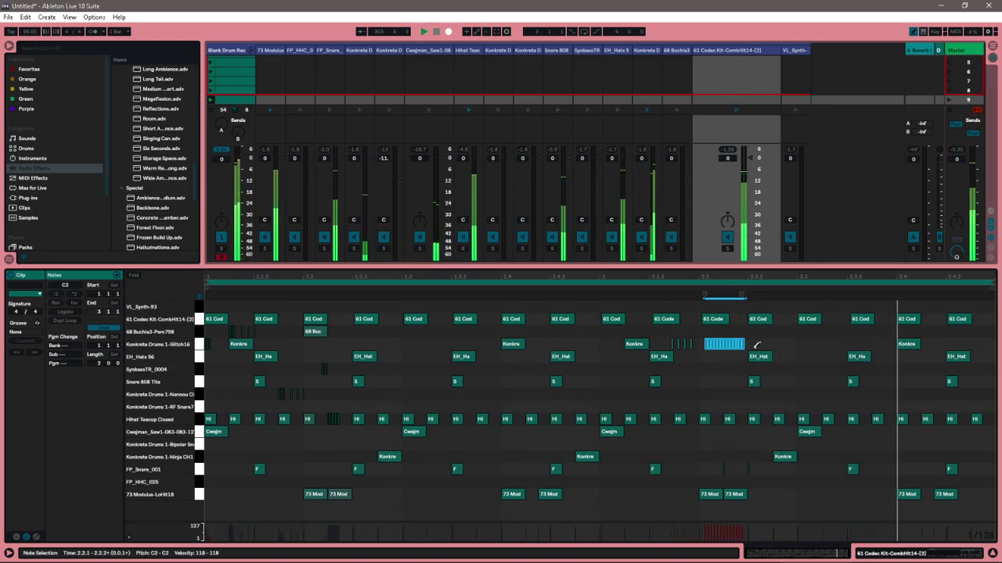
pyautogui.moveTo(702, 534); pyautogui.dragTo(745, 539)
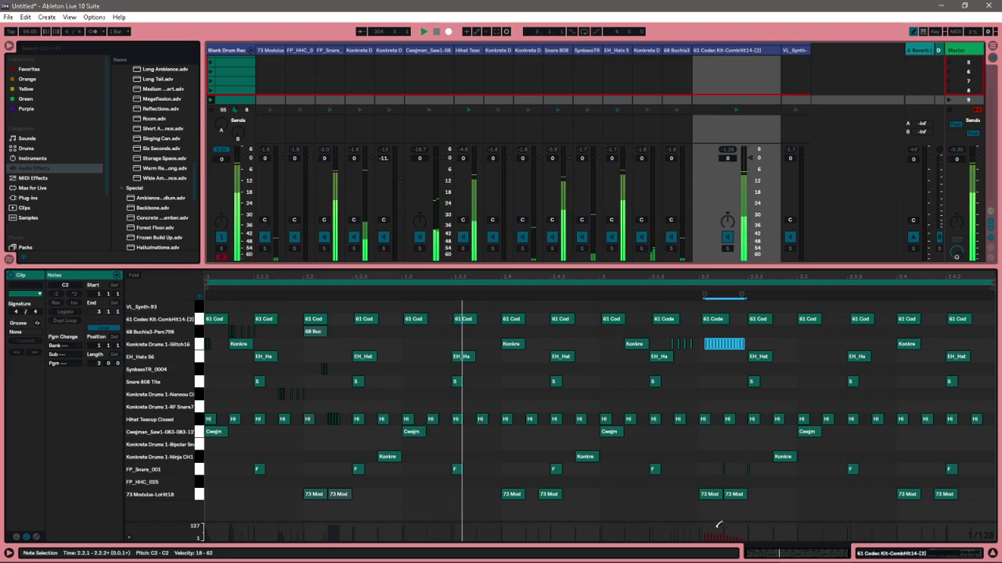
pyautogui.moveTo(706, 532); pyautogui.dragTo(719, 530)
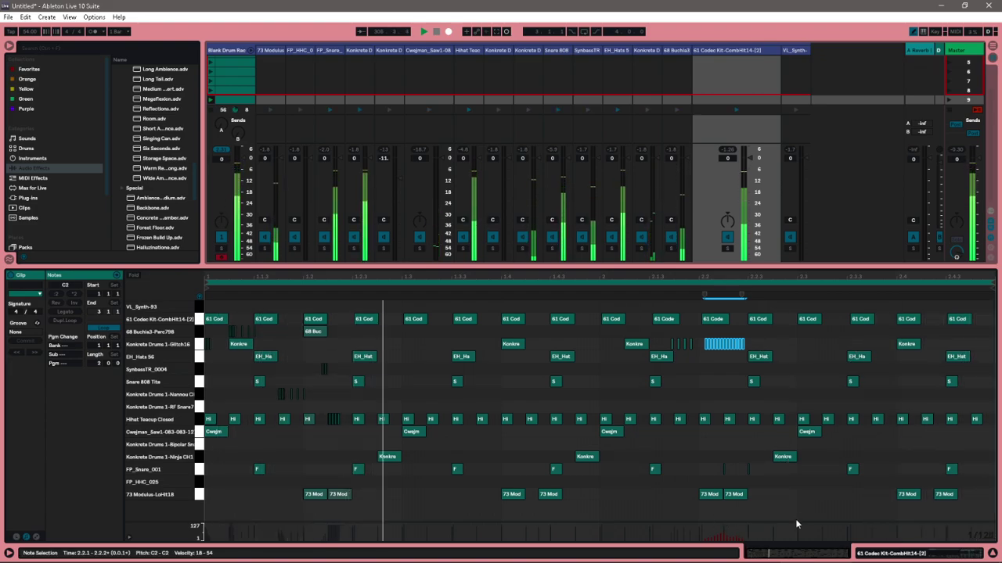
pyautogui.moveTo(795, 518); pyautogui.dragTo(799, 340)
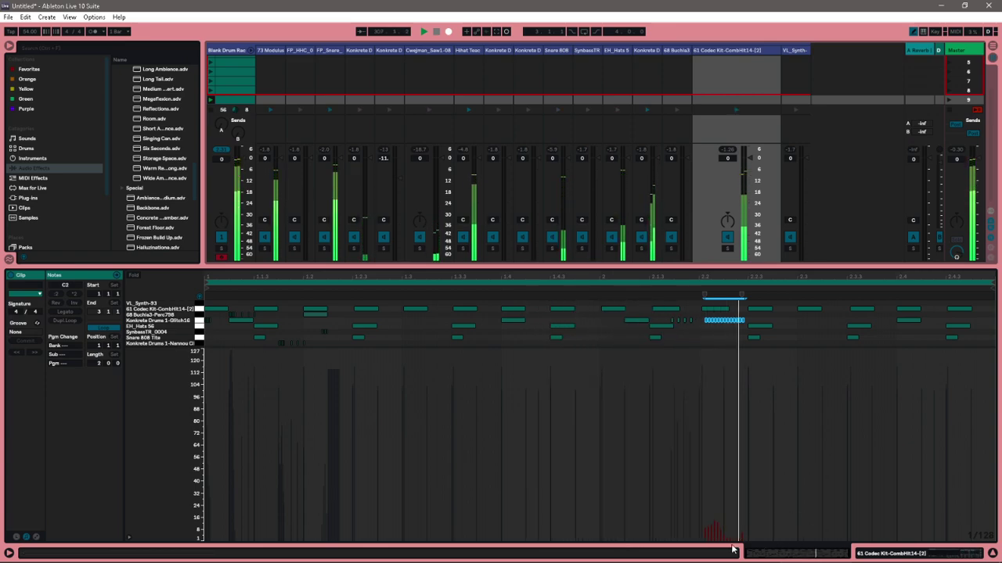
pyautogui.moveTo(709, 535); pyautogui.dragTo(743, 527)
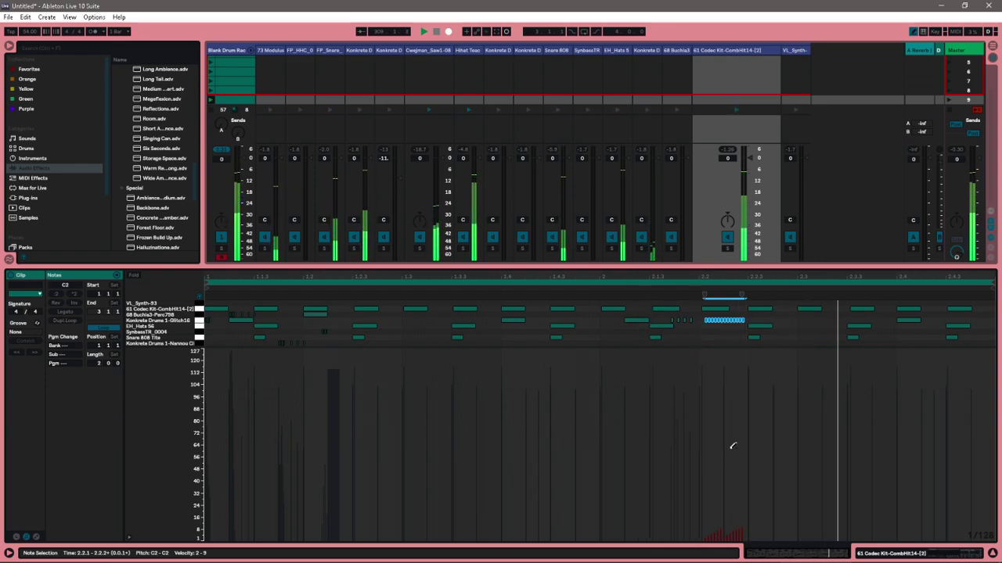
# Launch the Blank Drum Rack clip in scene 2 and stop playback.
pyautogui.scroll(4, 207, 93)
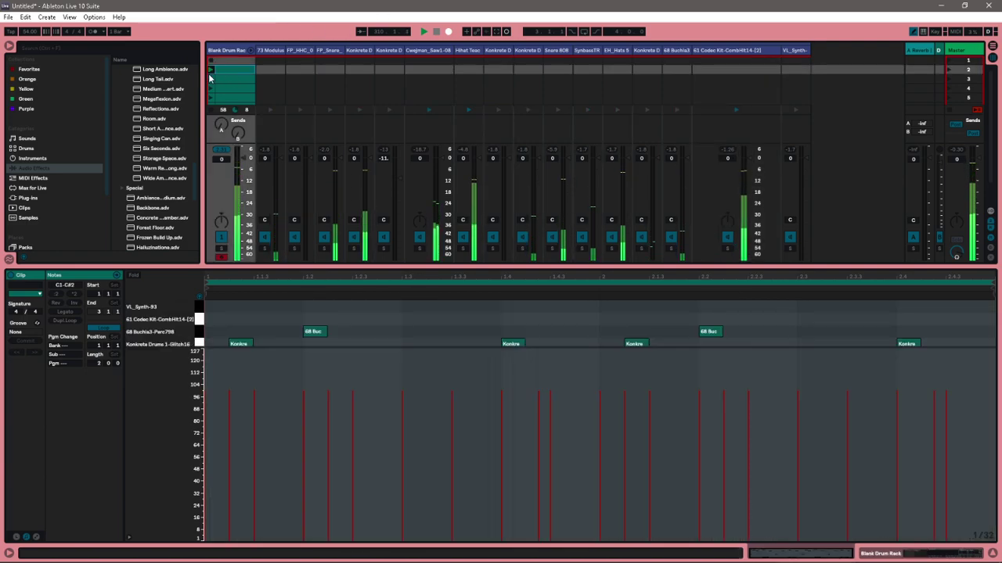
pyautogui.click(210, 72)
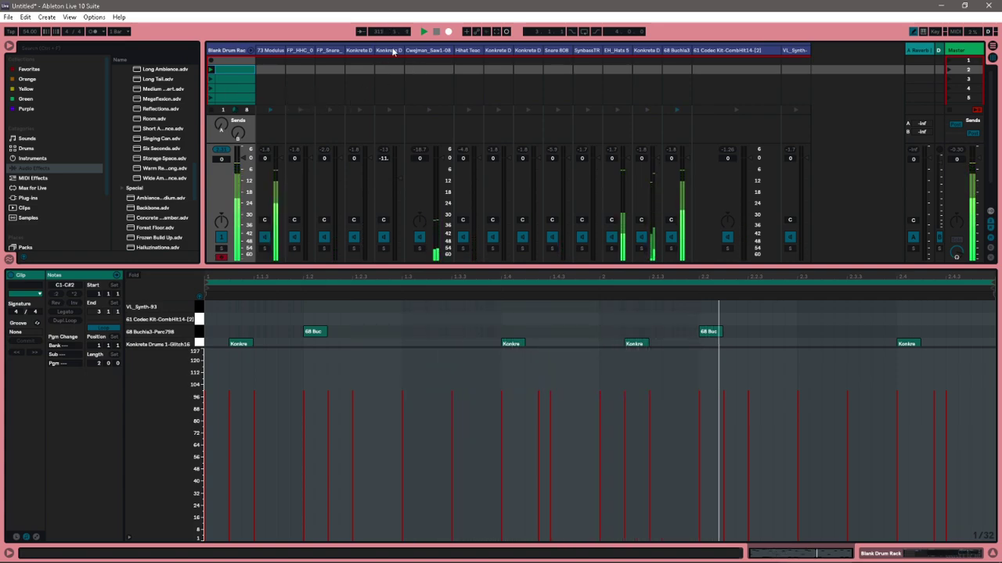
pyautogui.click(436, 32)
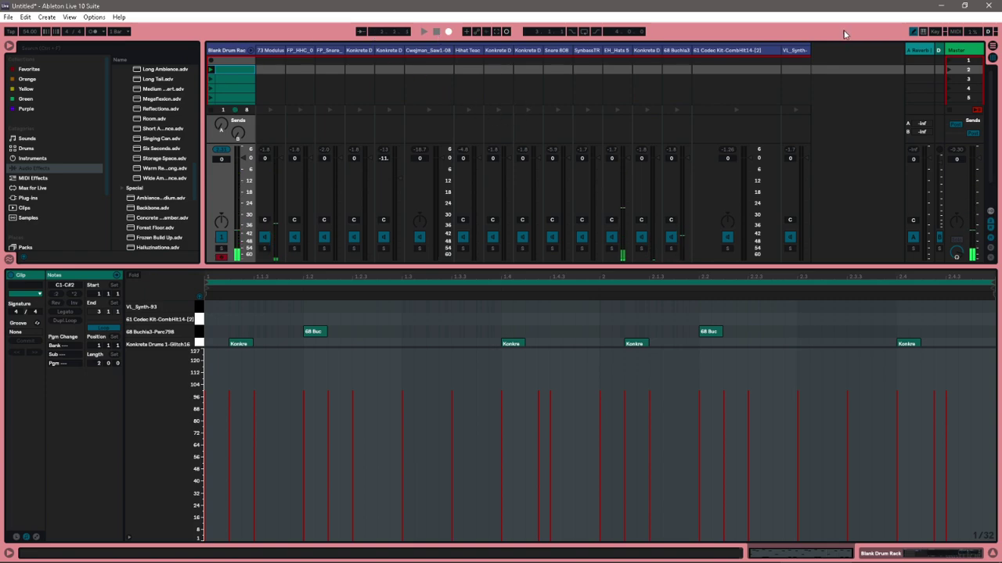
# Start recording into the Arrangement with a count-in and return to the Session View clips.
pyautogui.click(992, 47)
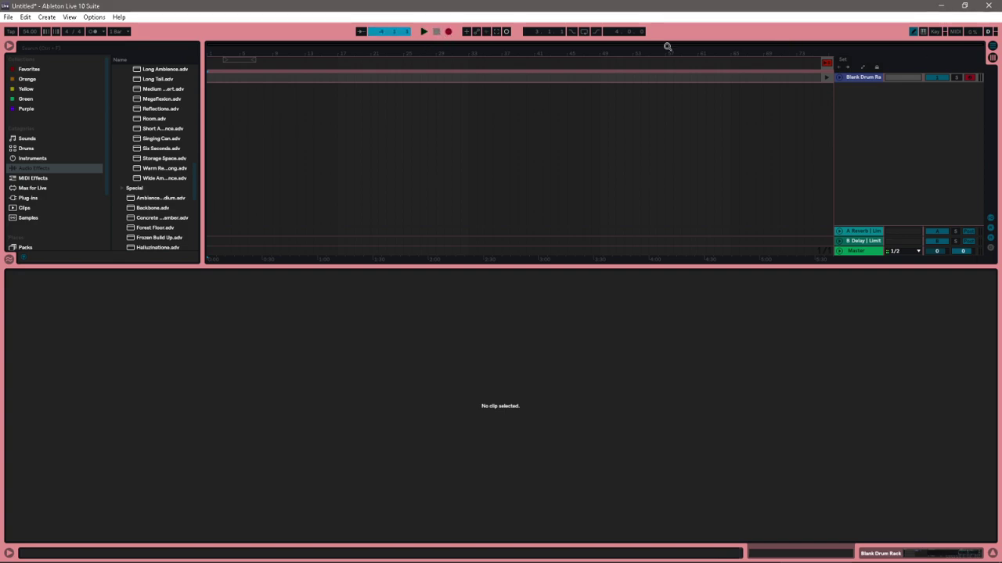
pyautogui.click(423, 32)
pyautogui.press('Tab')
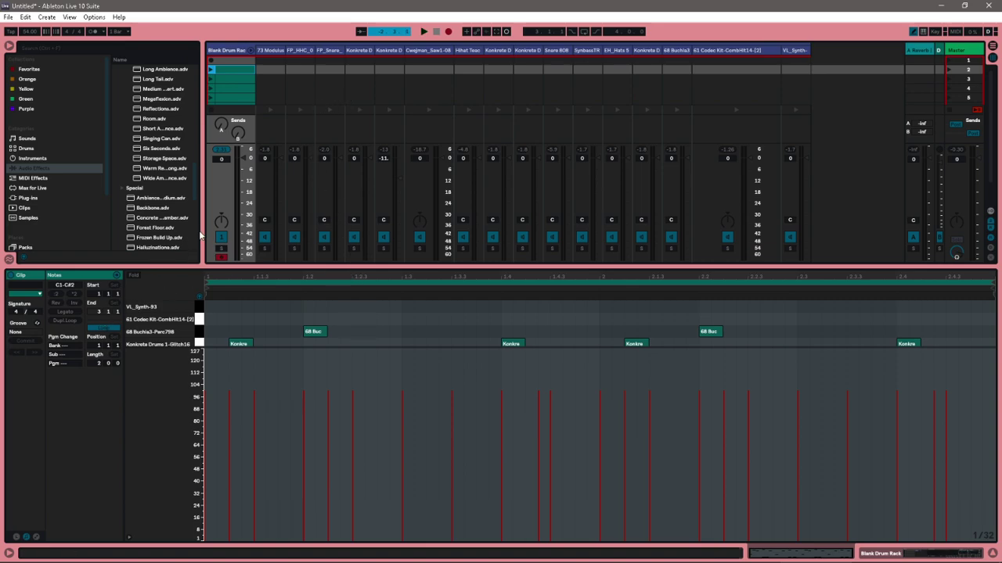
# Enlarge the Session clip grid to show all nine scenes above a reduced clip editor, and narrow the browser.
pyautogui.moveTo(247, 269); pyautogui.dragTo(248, 541)
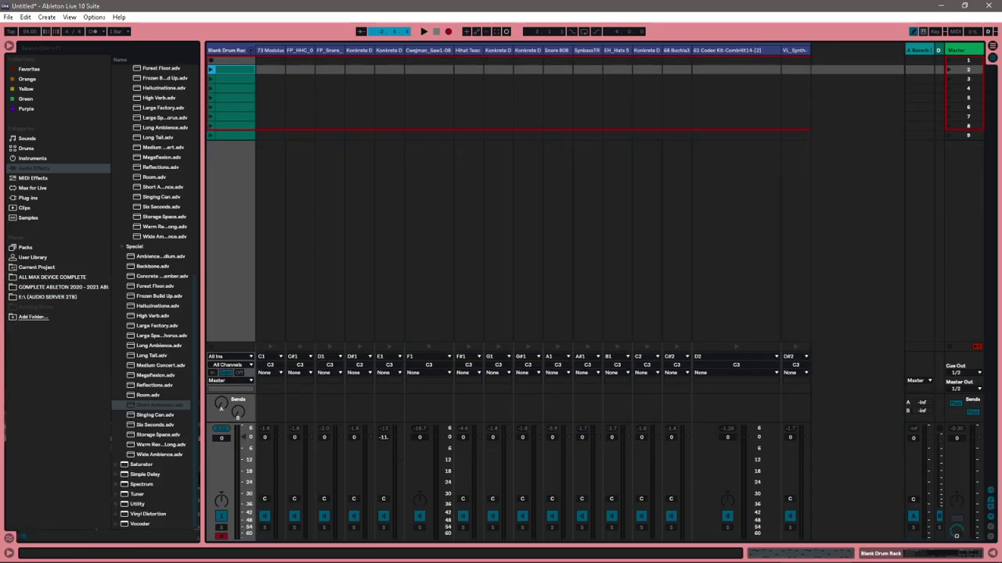
pyautogui.hotkey('ctrl', 'alt', 'l')
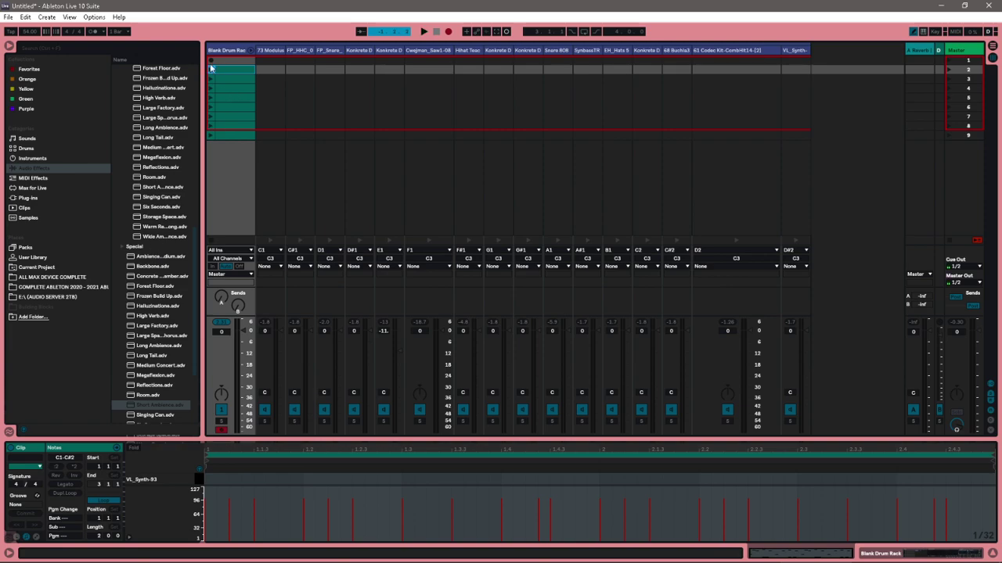
pyautogui.moveTo(197, 99); pyautogui.dragTo(132, 90)
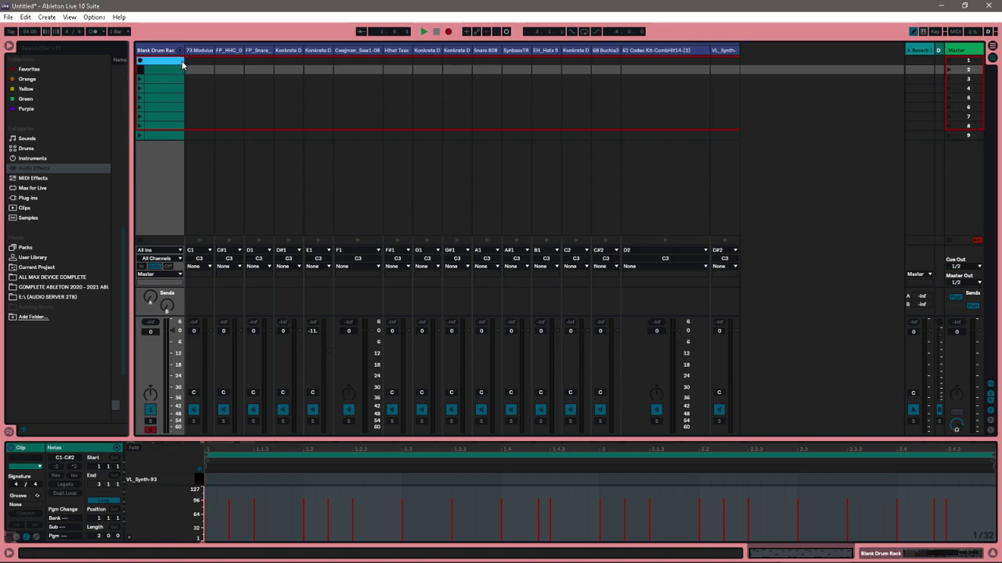
# Select scene 1, fold away the Blank Drum Rack's chain tracks and shrink the browser further.
pyautogui.click(181, 65)
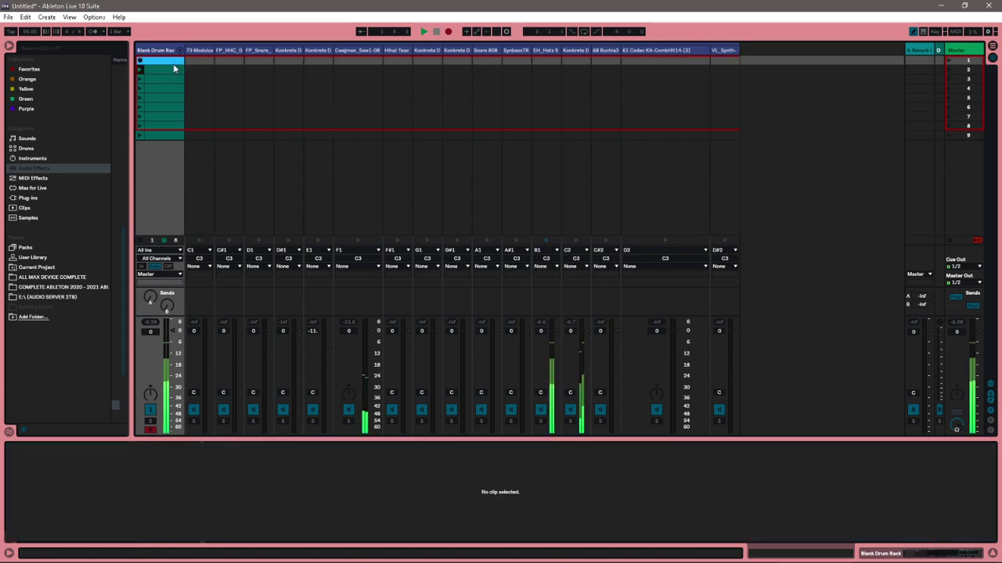
pyautogui.click(180, 51)
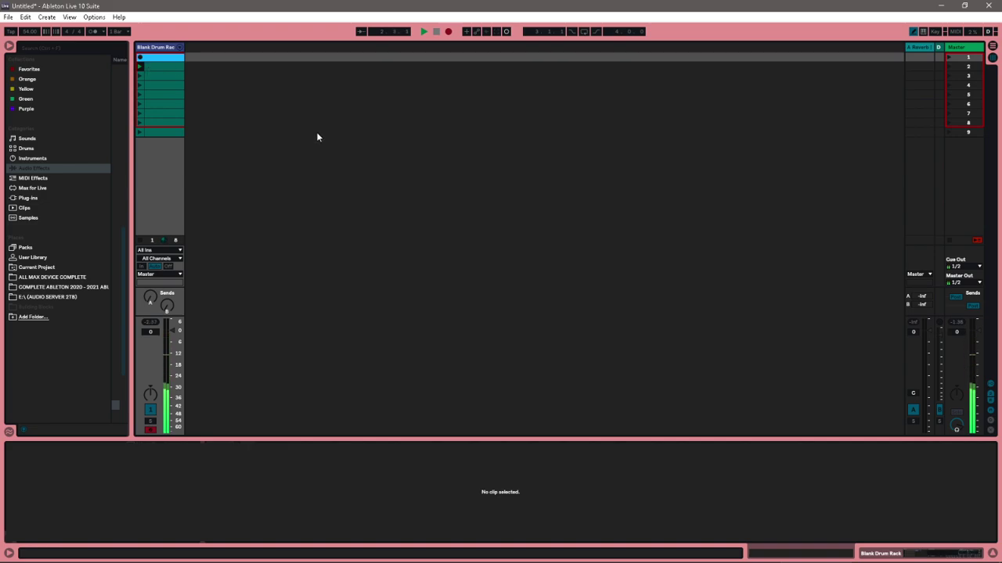
pyautogui.click(149, 410)
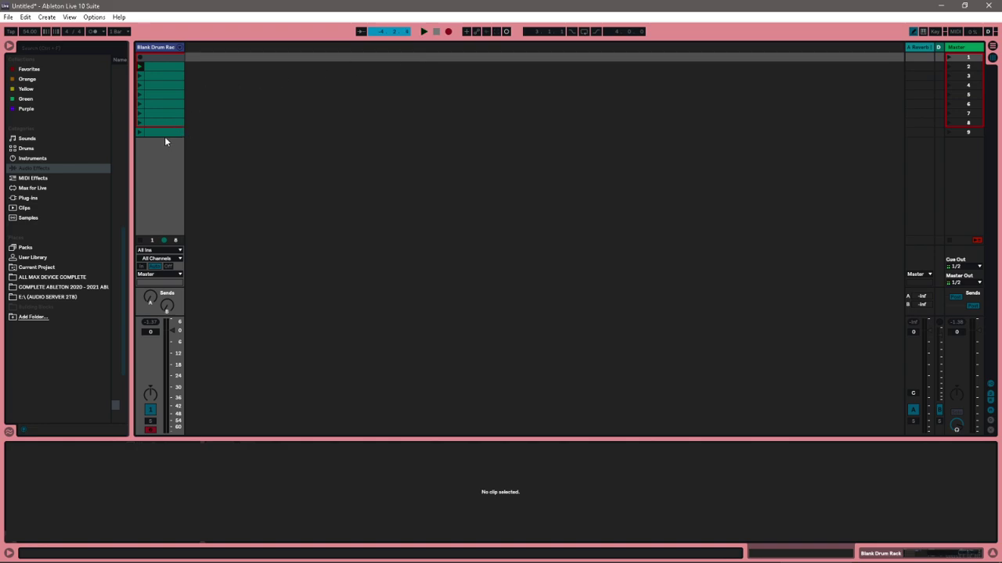
pyautogui.moveTo(129, 50); pyautogui.dragTo(31, 73)
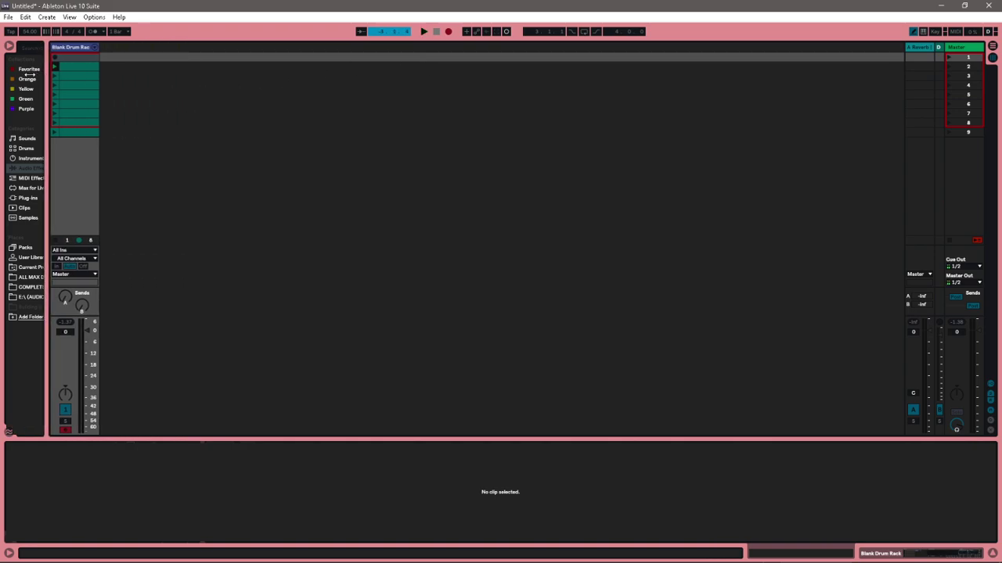
# Switch to the Arrangement, make the Blank Drum Rack track taller and zoom in on the clips being recorded.
pyautogui.click(992, 52)
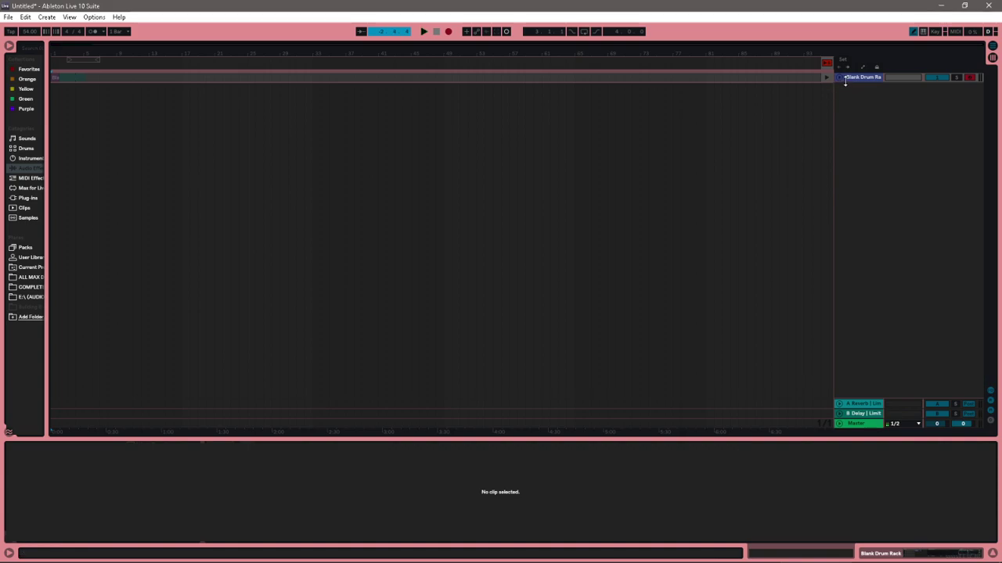
pyautogui.moveTo(844, 81); pyautogui.dragTo(845, 296)
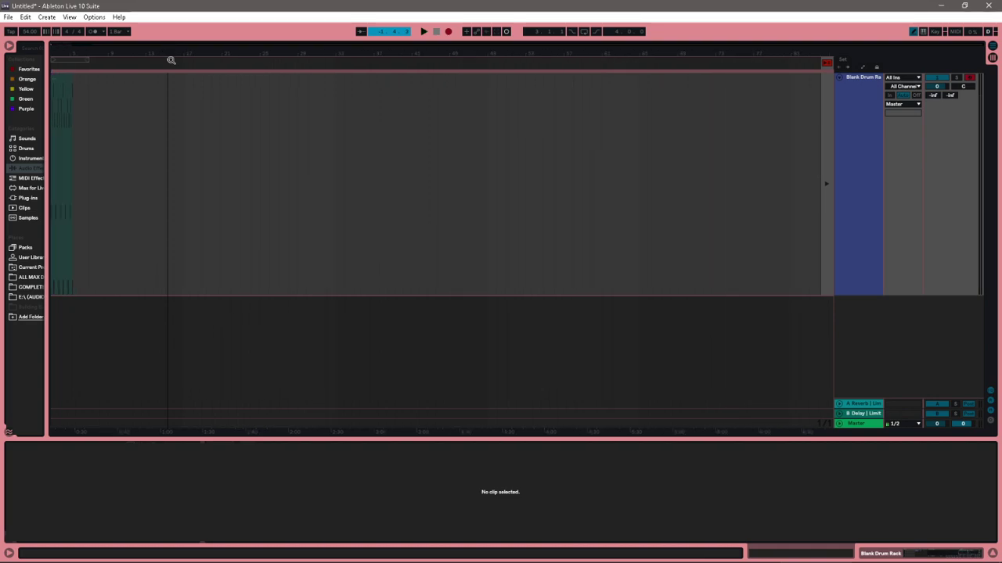
pyautogui.press('space')
pyautogui.press('+')
pyautogui.press('+')
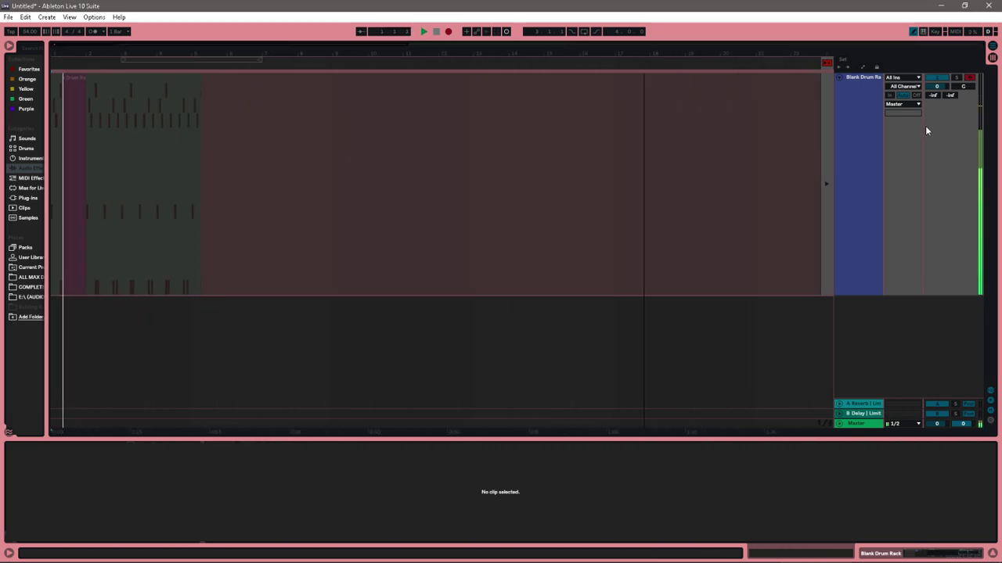
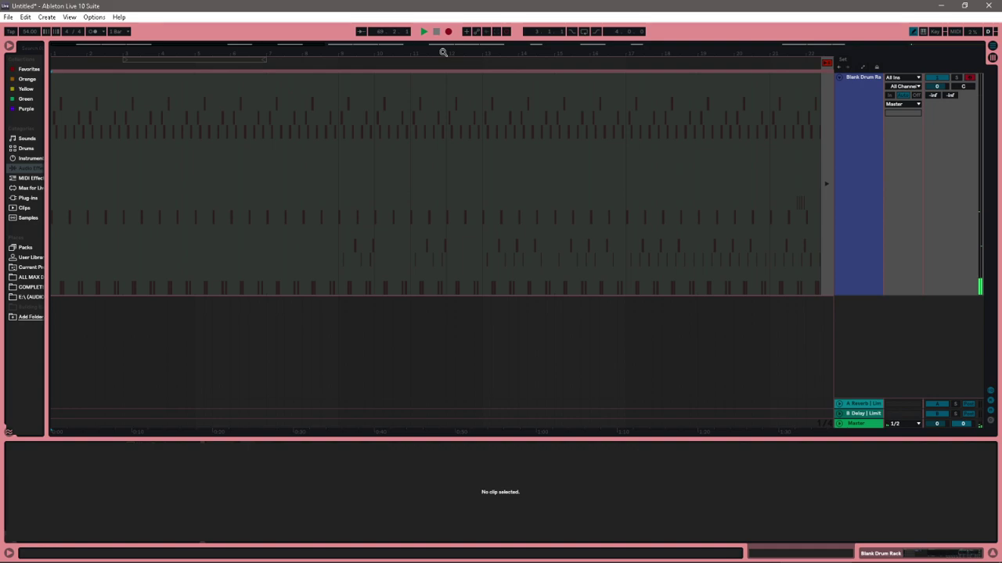
# Stop the Arrangement recording and zoom out to show the entire recorded Drum Rack take.
pyautogui.click(436, 31)
pyautogui.click(822, 83)
pyautogui.moveTo(791, 55); pyautogui.dragTo(720, 1)
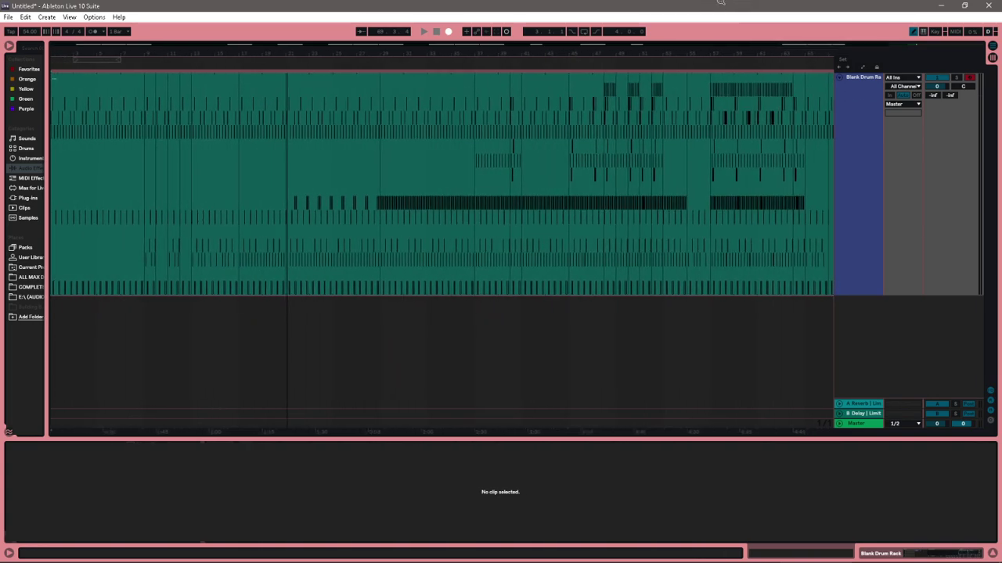
pyautogui.moveTo(592, 49); pyautogui.dragTo(610, 3)
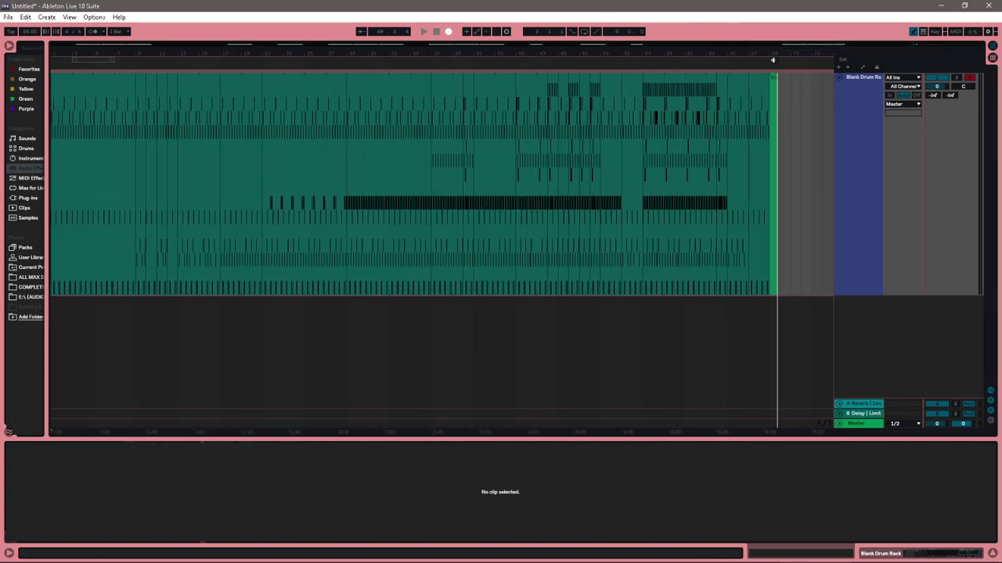
pyautogui.moveTo(773, 59)
pyautogui.mouseDown()
pyautogui.moveTo(767, 239)
pyautogui.moveTo(767, 71)
pyautogui.mouseUp()
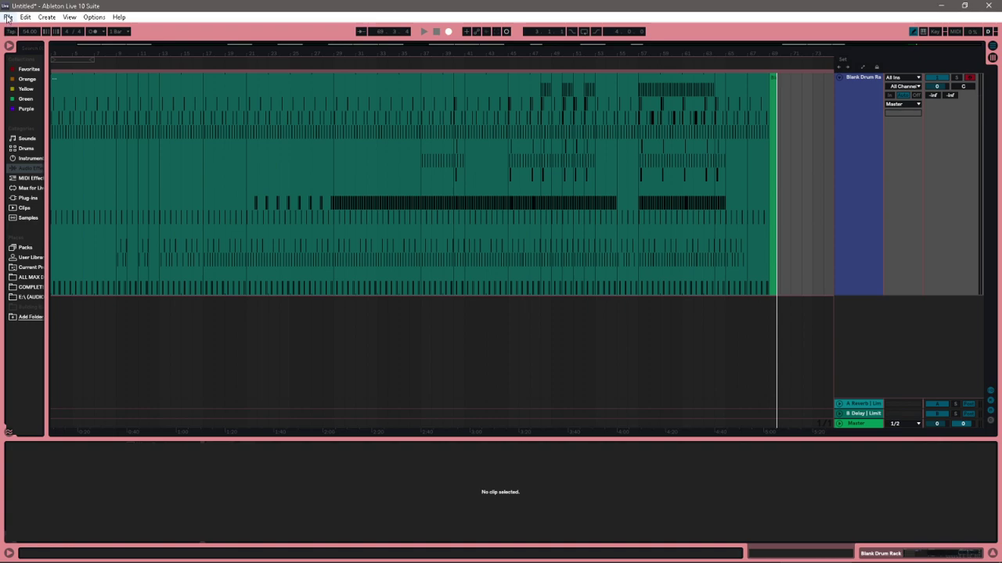
# Select all recorded clips in the Arrangement and consolidate them into one continuous clip.
pyautogui.click(252, 82)
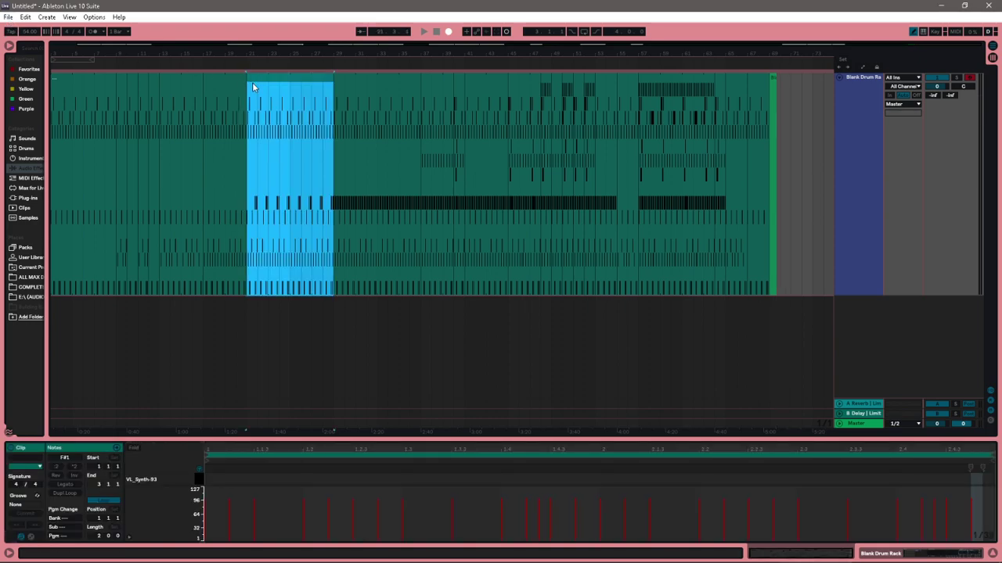
pyautogui.rightClick(252, 82)
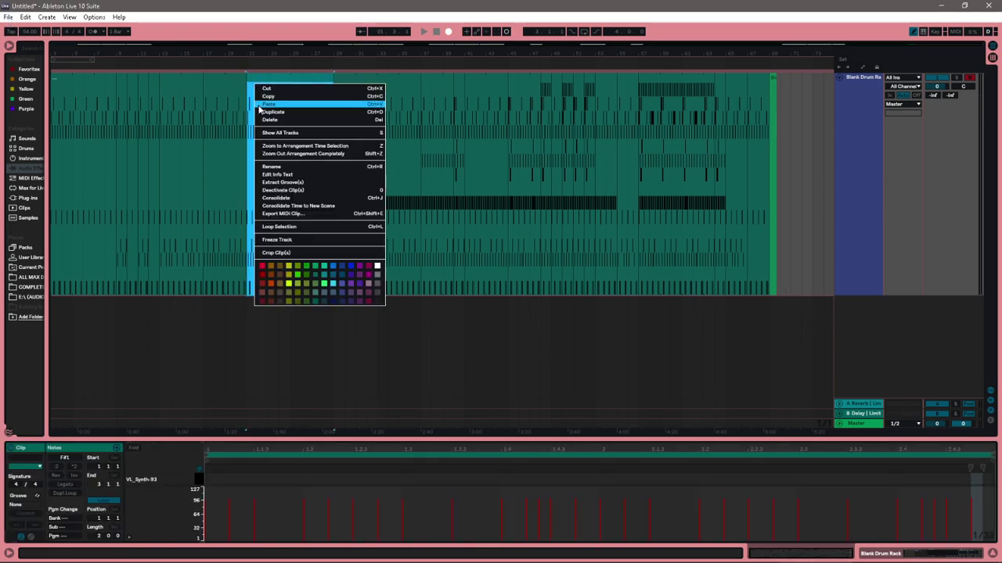
pyautogui.click(9, 17)
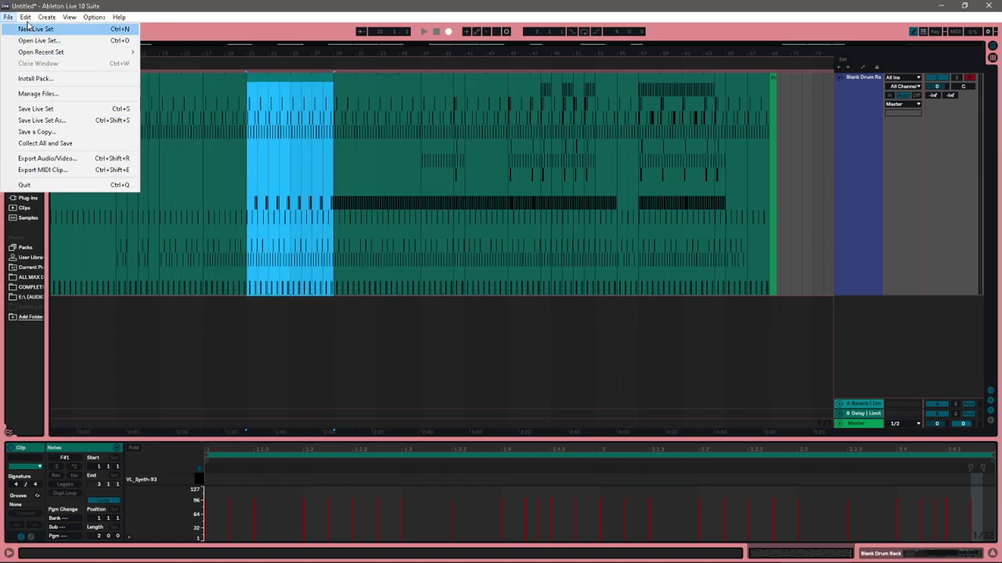
pyautogui.moveTo(25, 17)
pyautogui.click(35, 363)
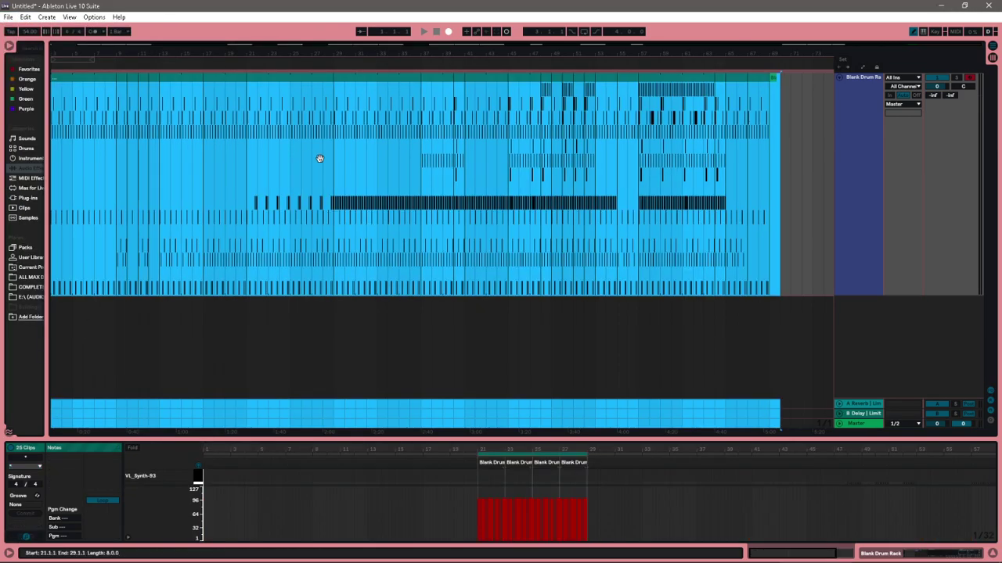
pyautogui.rightClick(342, 78)
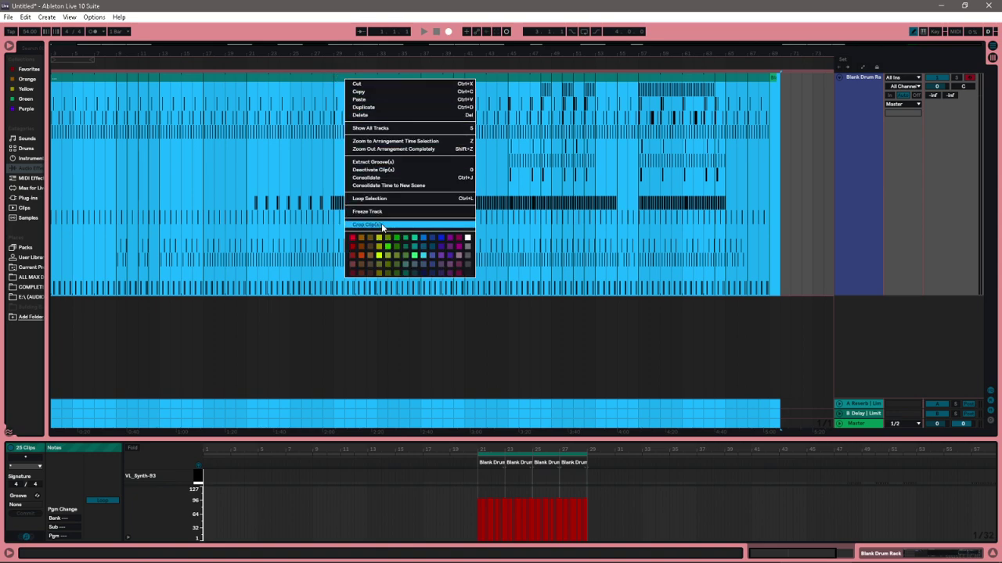
pyautogui.click(389, 179)
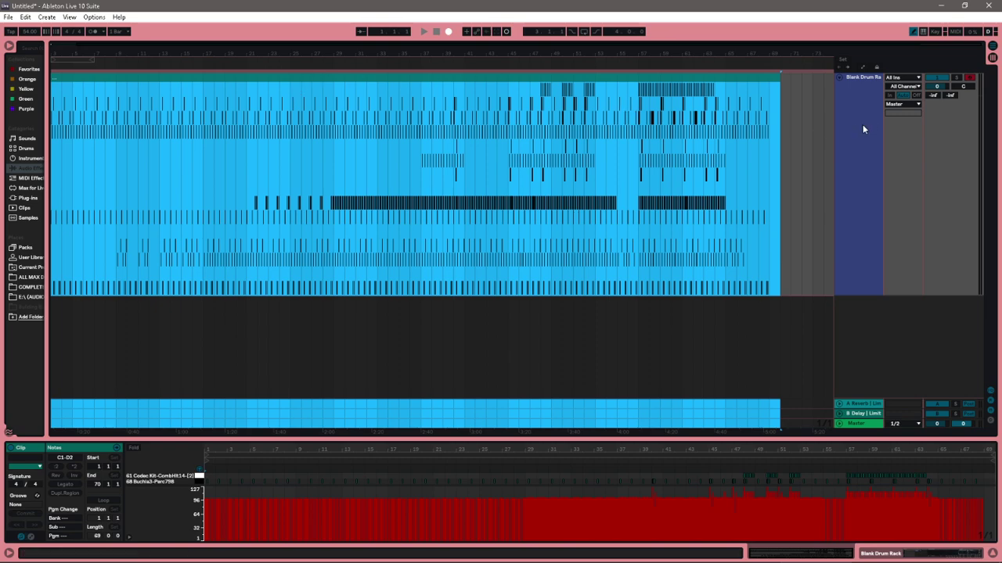
# Duplicate the Blank Drum Rack track and freeze the copy.
pyautogui.rightClick(856, 79)
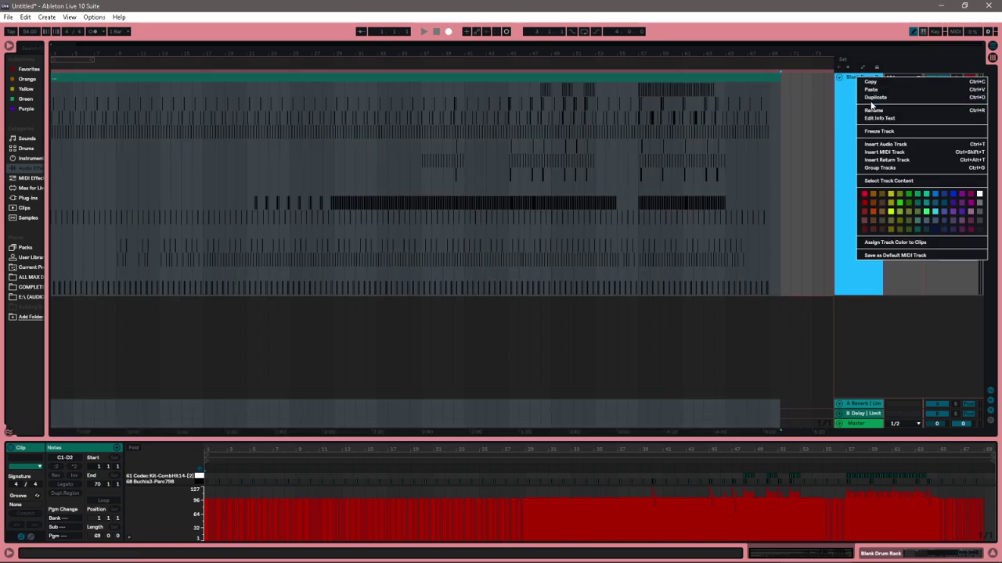
pyautogui.click(865, 105)
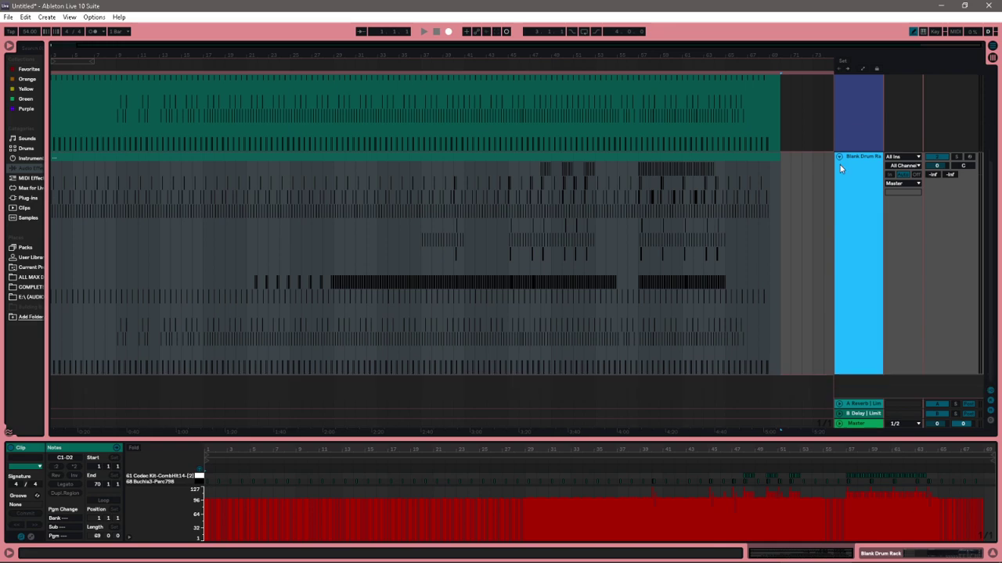
pyautogui.rightClick(850, 160)
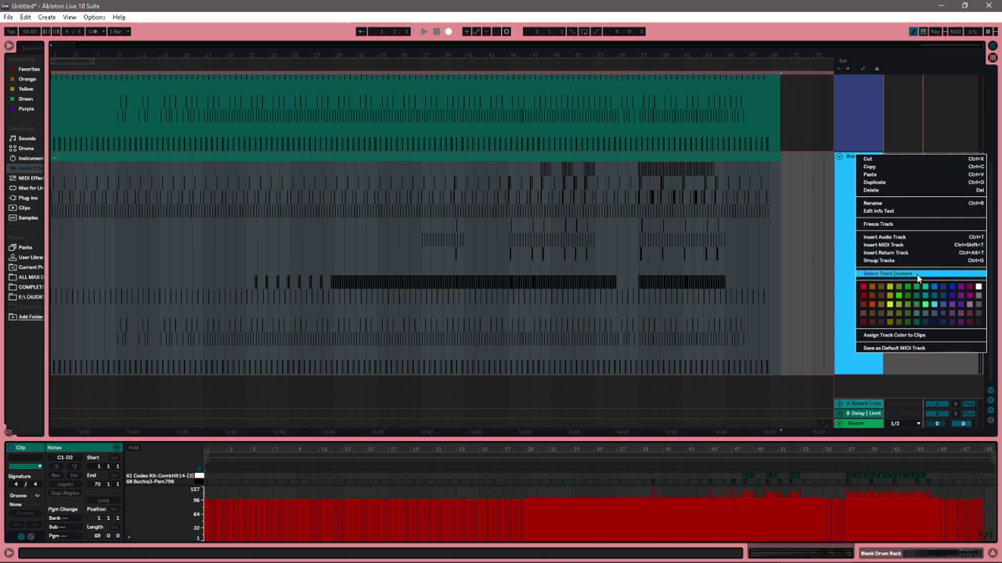
pyautogui.click(910, 224)
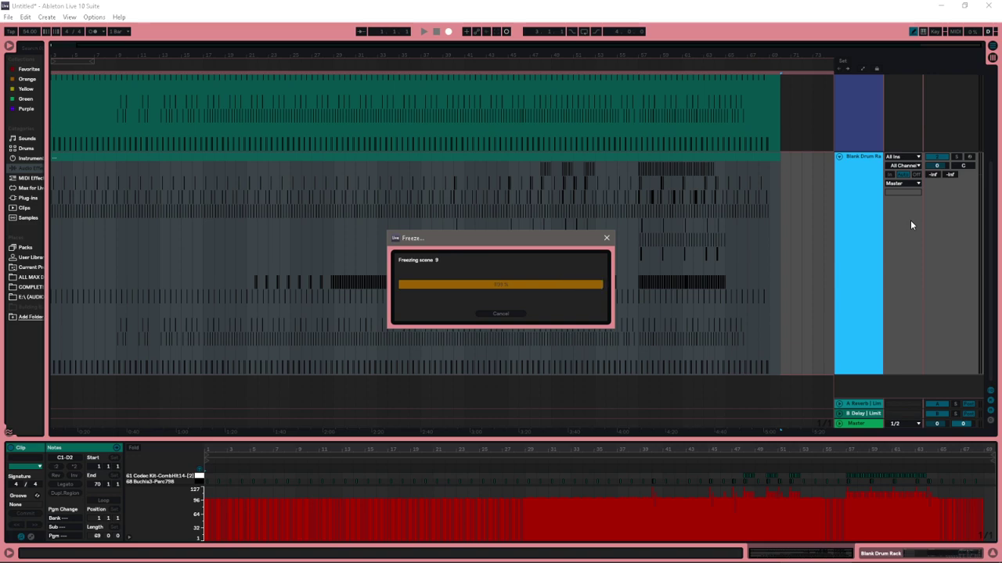
# Flatten the frozen Drum Rack copy to audio and deactivate the original MIDI track.
pyautogui.rightClick(853, 158)
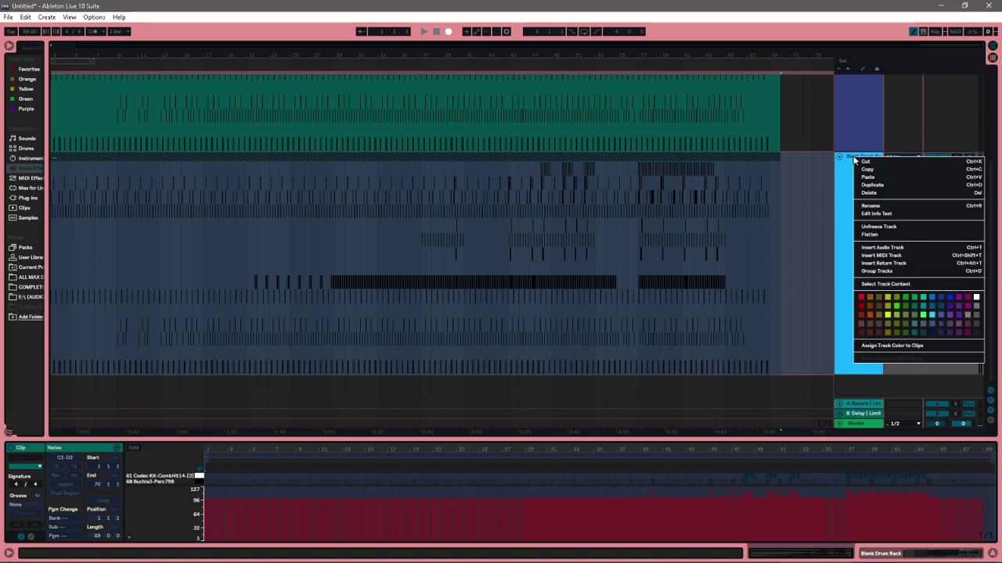
pyautogui.click(893, 234)
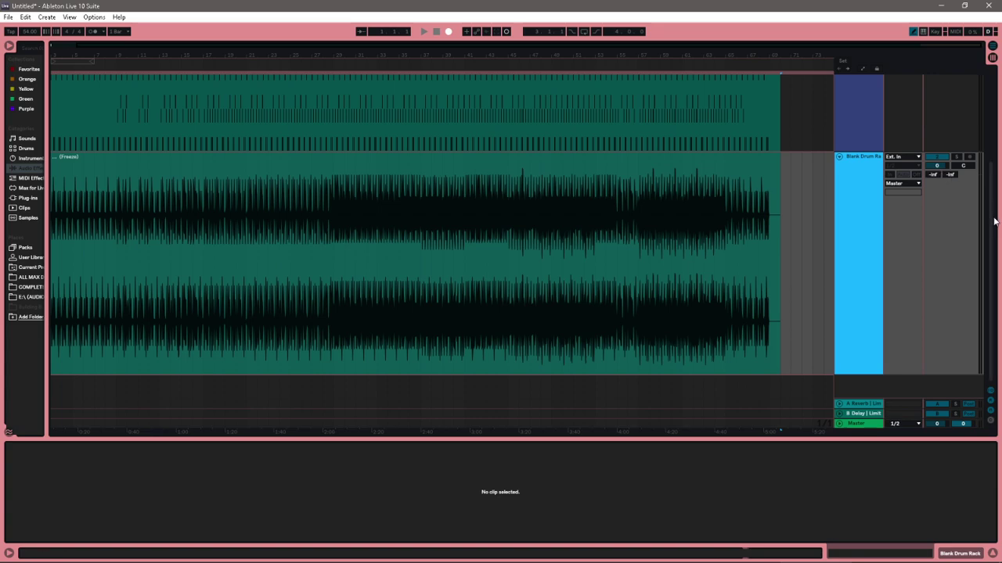
pyautogui.scroll(3, 982, 216)
pyautogui.click(915, 212)
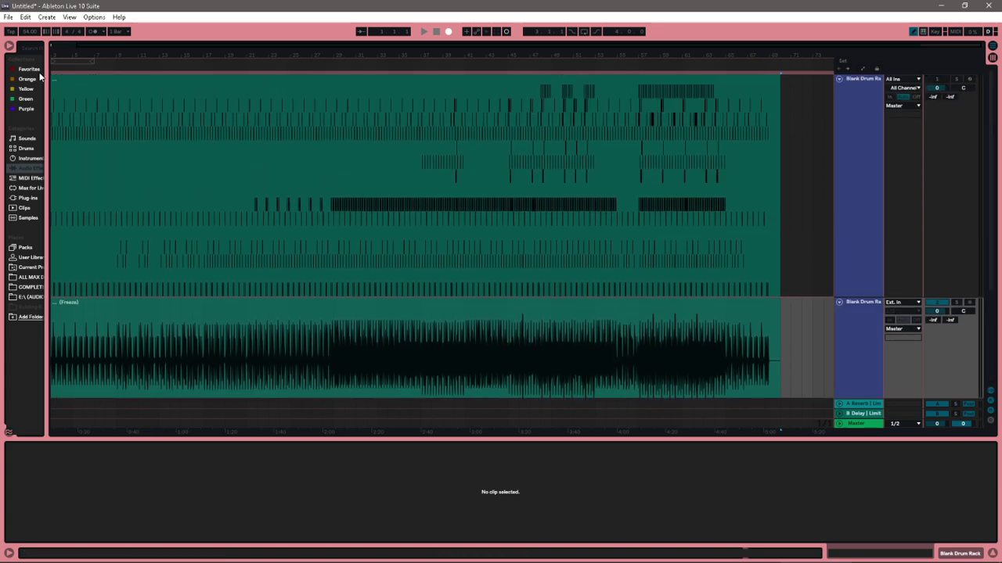
# Set up an audio export of the Master track as a 32-bit, 44100 Hz WAV with no dither and proceed to saving.
pyautogui.click(8, 16)
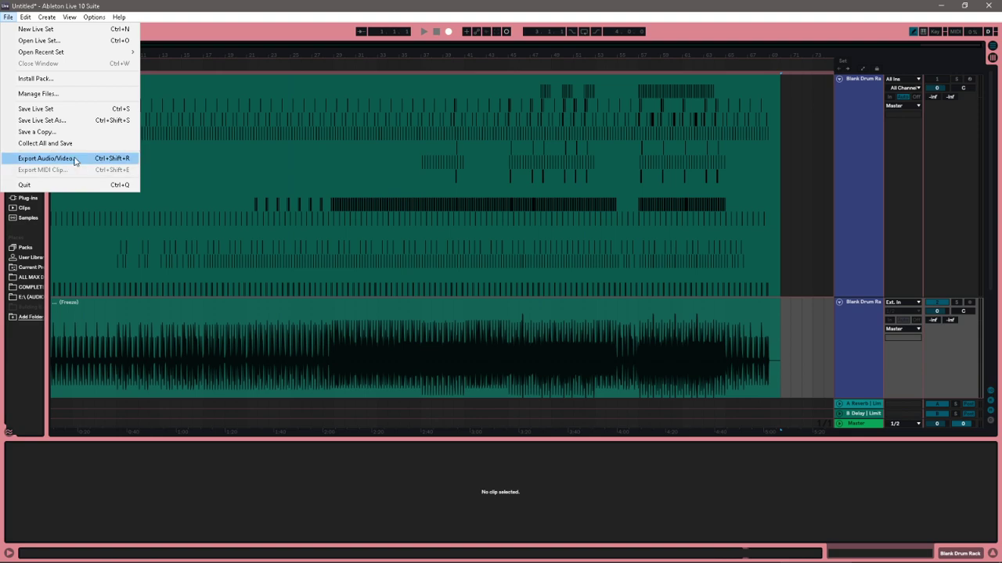
pyautogui.click(74, 159)
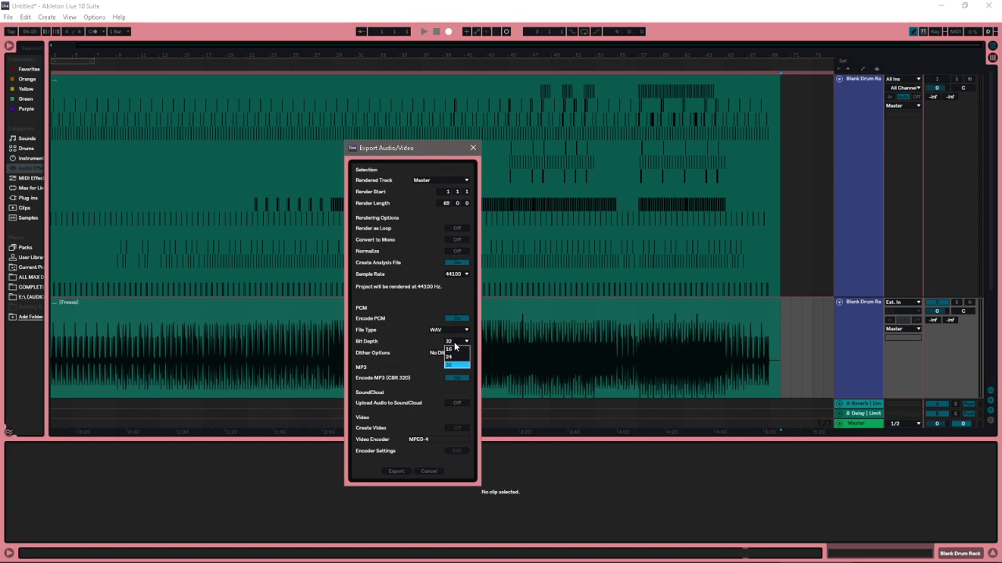
pyautogui.click(432, 339)
pyautogui.click(394, 470)
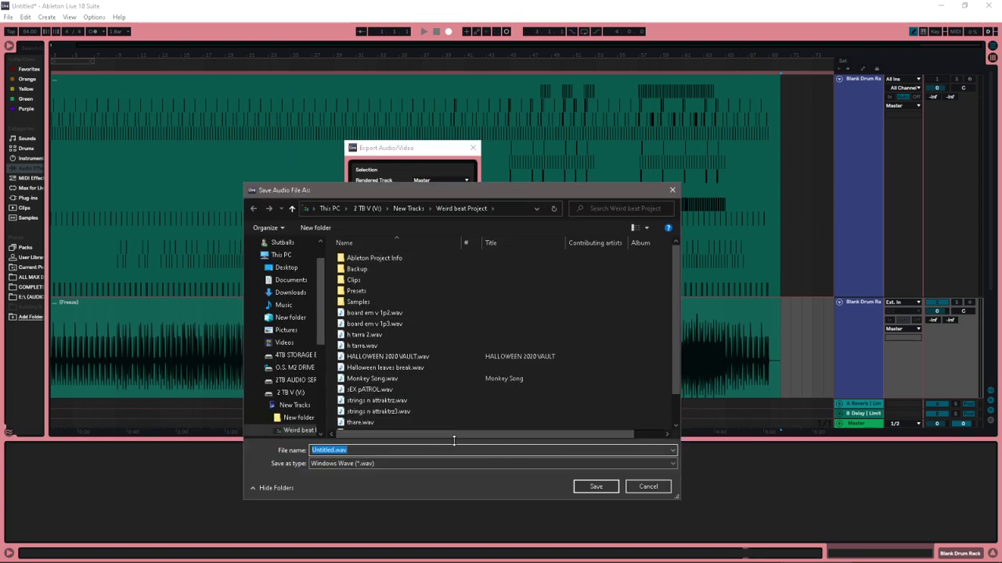
# Name the export "You Suck At Tutorials", save it in the Weird beat Project folder and start rendering.
pyautogui.write('You S')
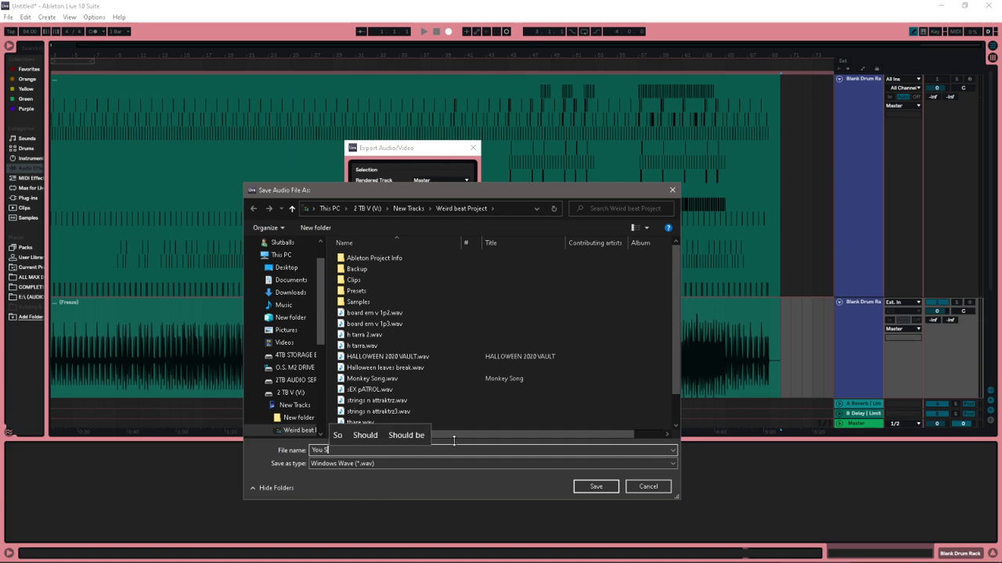
pyautogui.write('uck A')
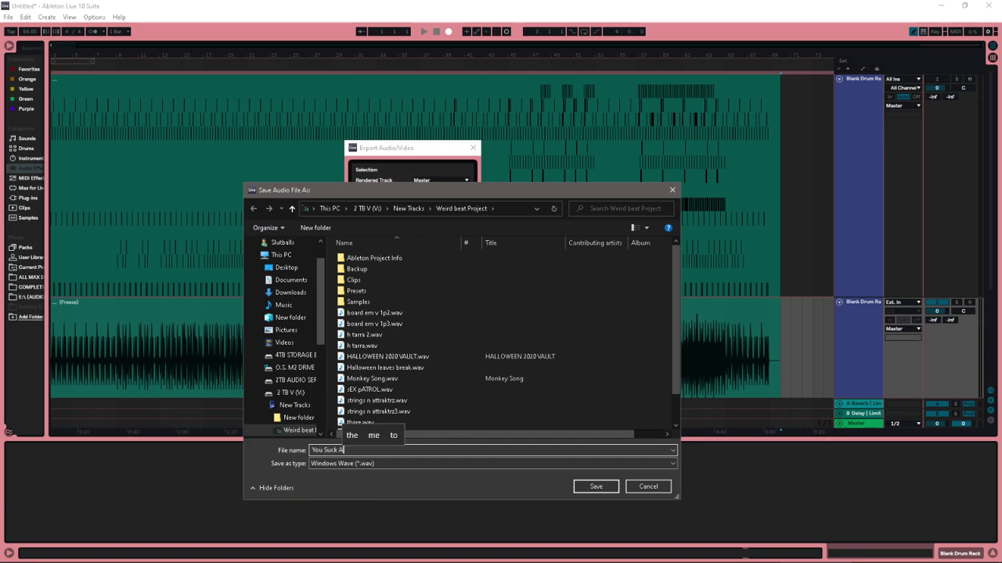
pyautogui.write('t Tutorials')
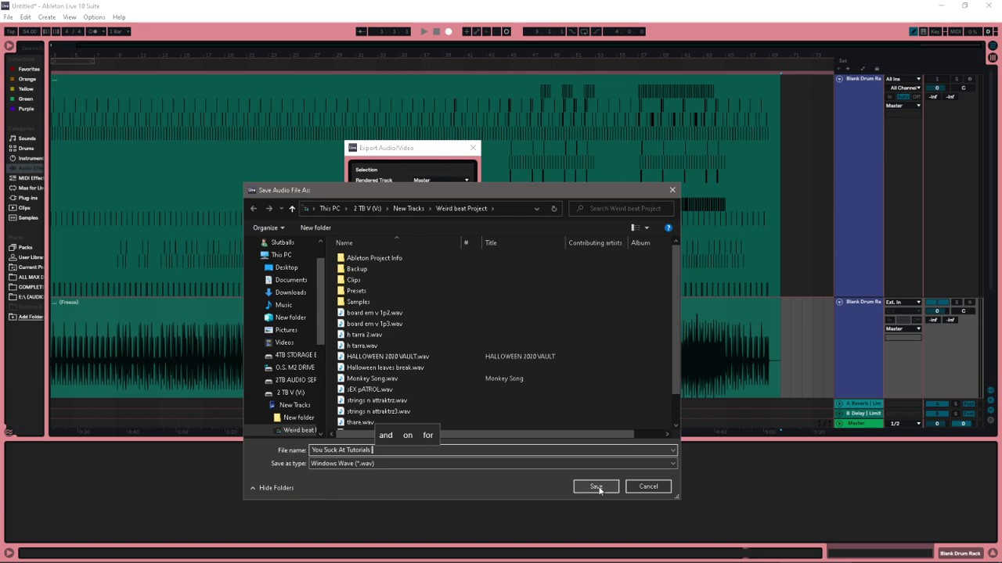
pyautogui.click(367, 208)
pyautogui.click(603, 489)
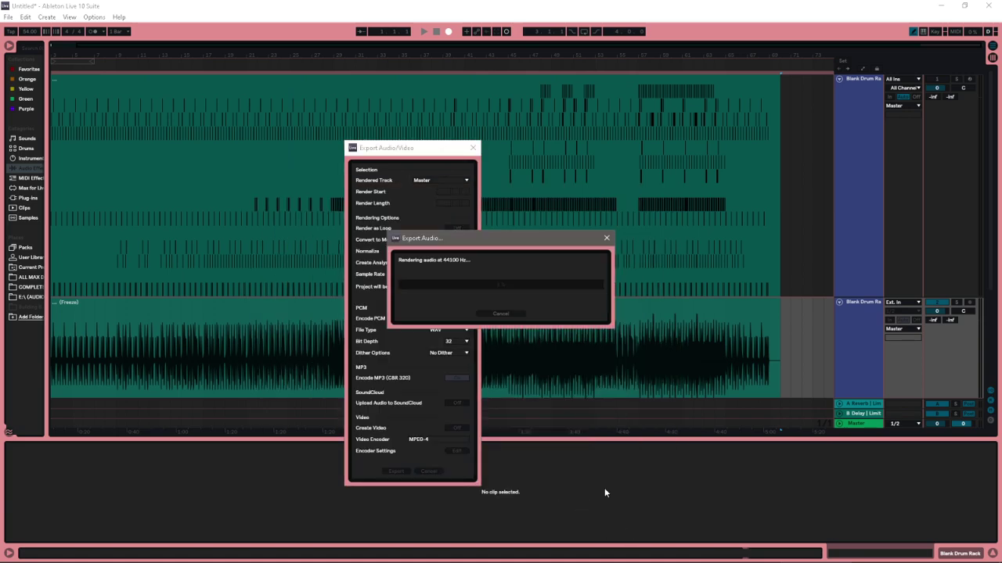